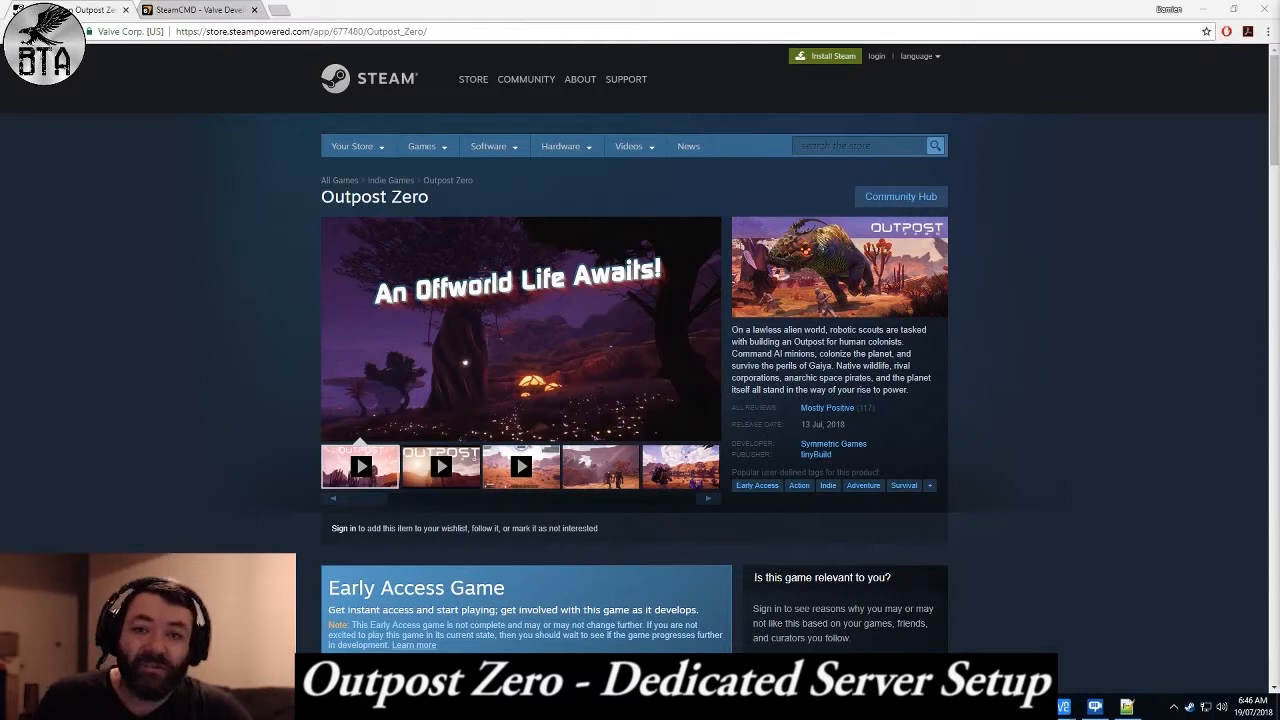
Look over the contents of Valve's SteamCMD wiki page, and close the page.
click(210, 9)
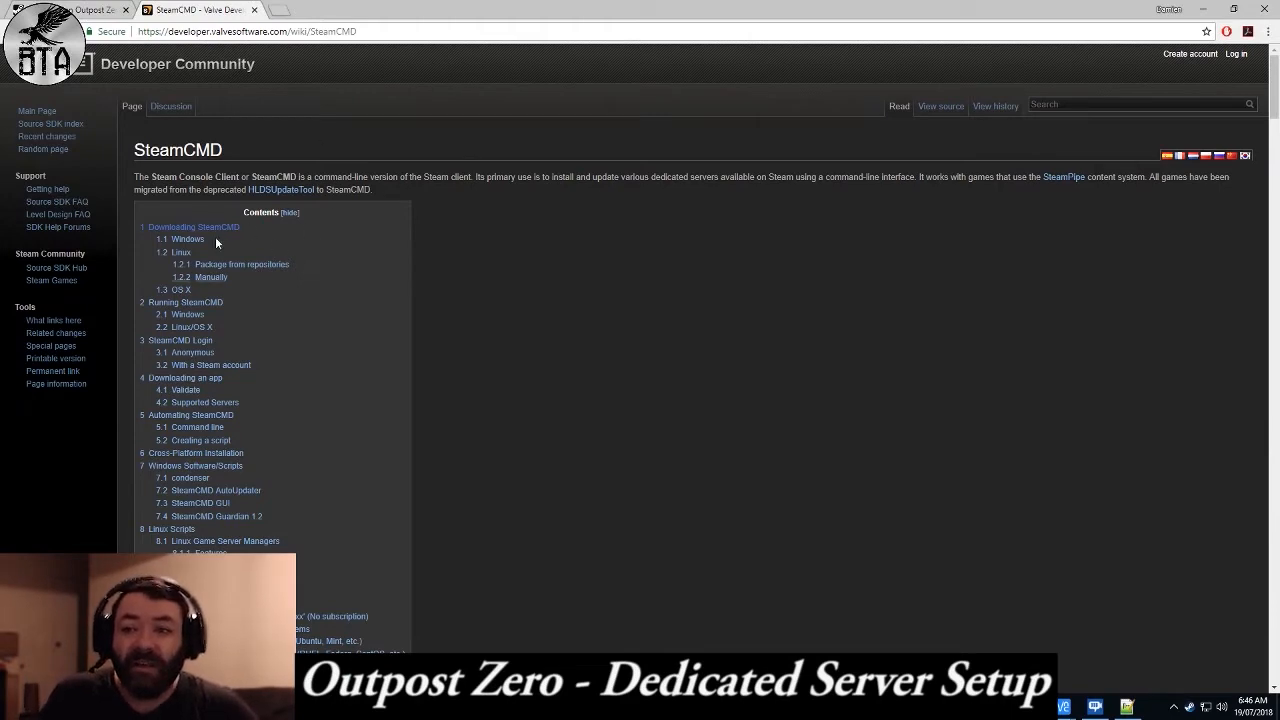
scroll(266, 240, down, 1)
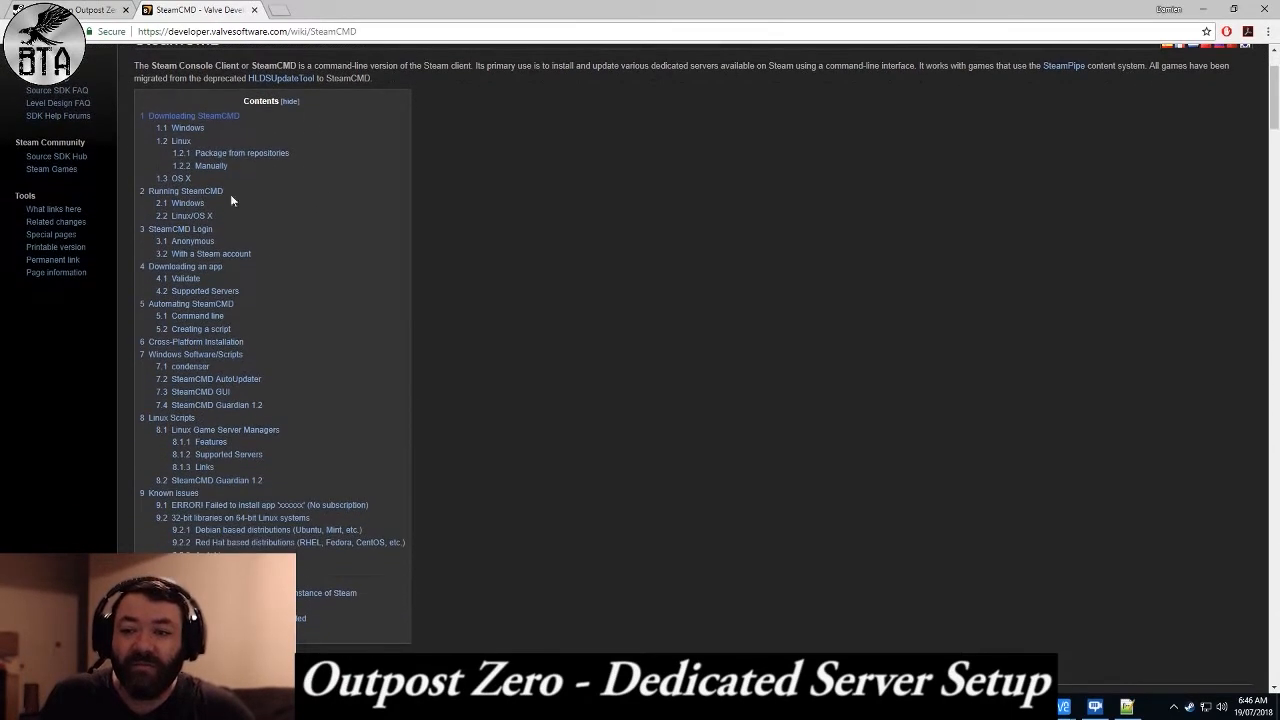
scroll(560, 520, down, 1)
scroll(509, 457, up, 2)
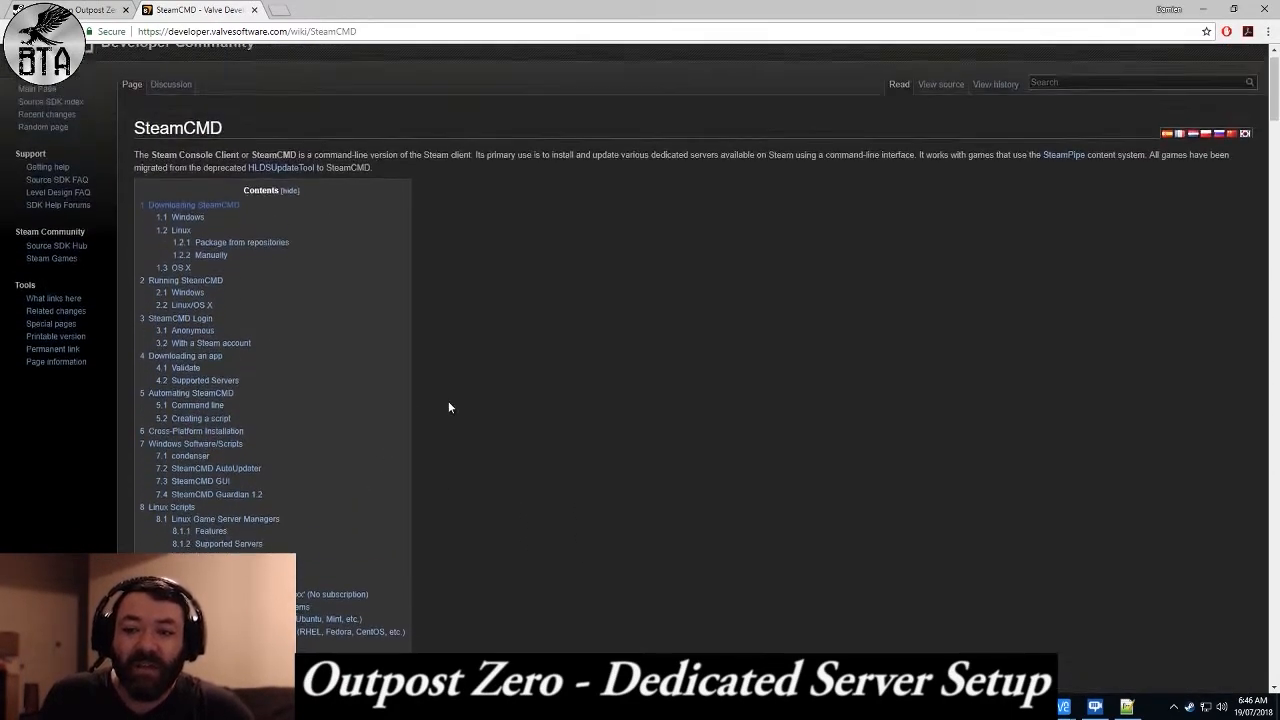
click(255, 10)
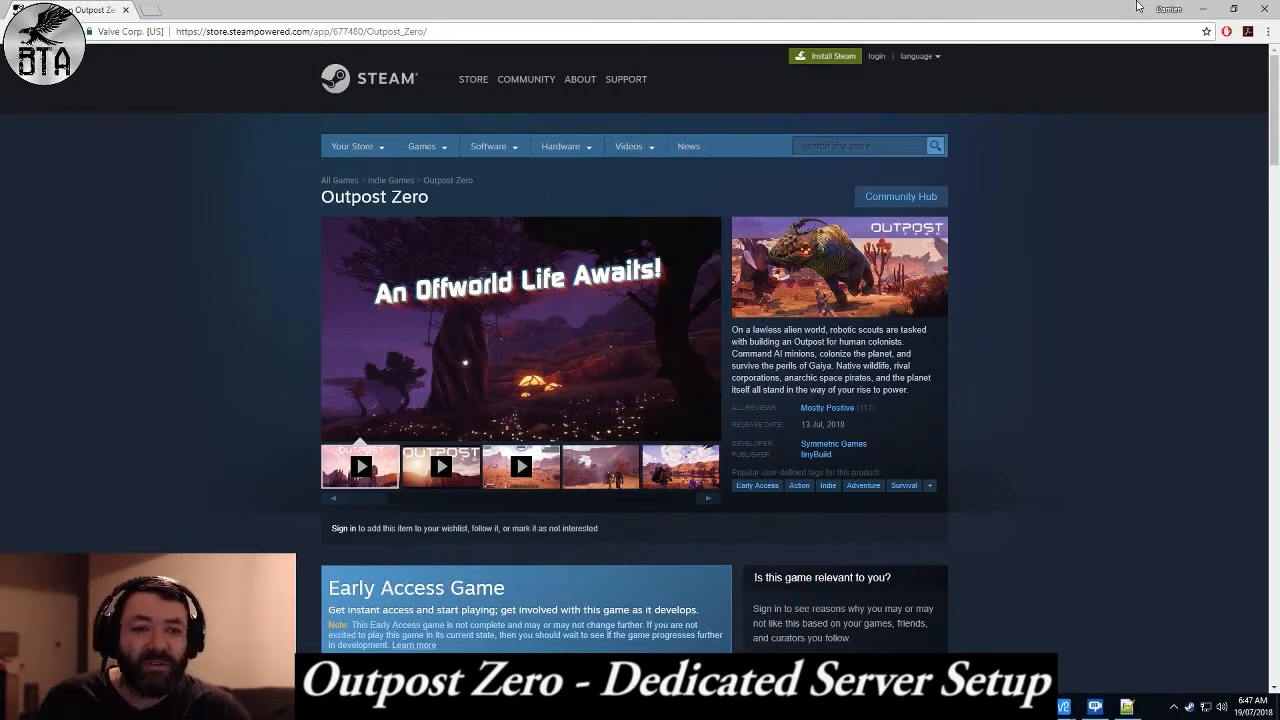
Switch to the remote server desktop in VNC Viewer, launch SteamCMD from its shortcut, and move its window clear of the desktop shortcuts.
click(1207, 16)
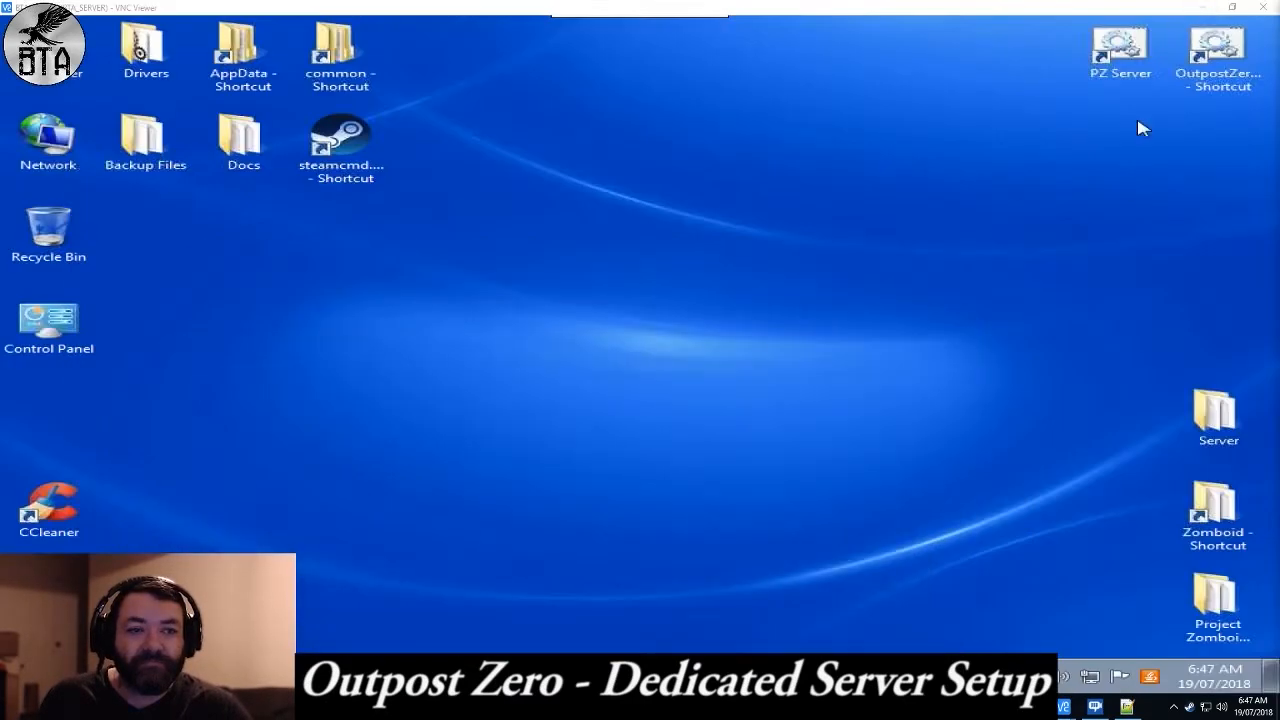
double_click(323, 178)
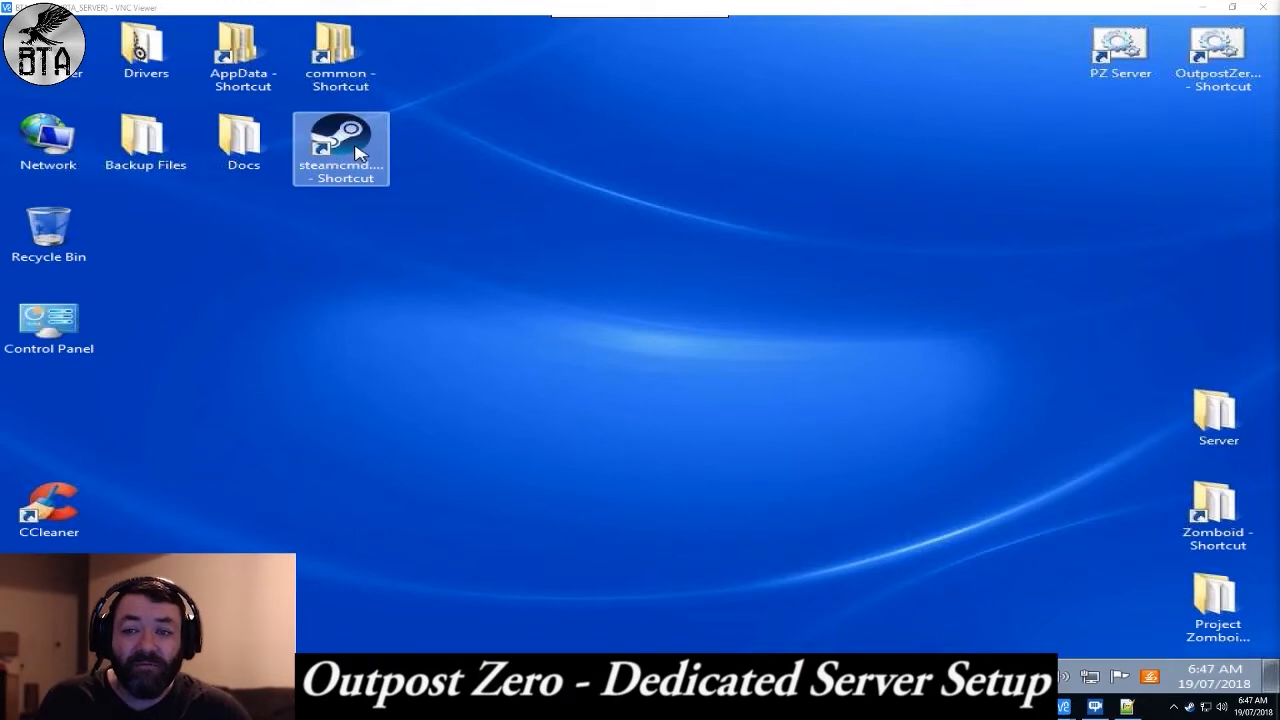
drag(418, 82, 465, 224)
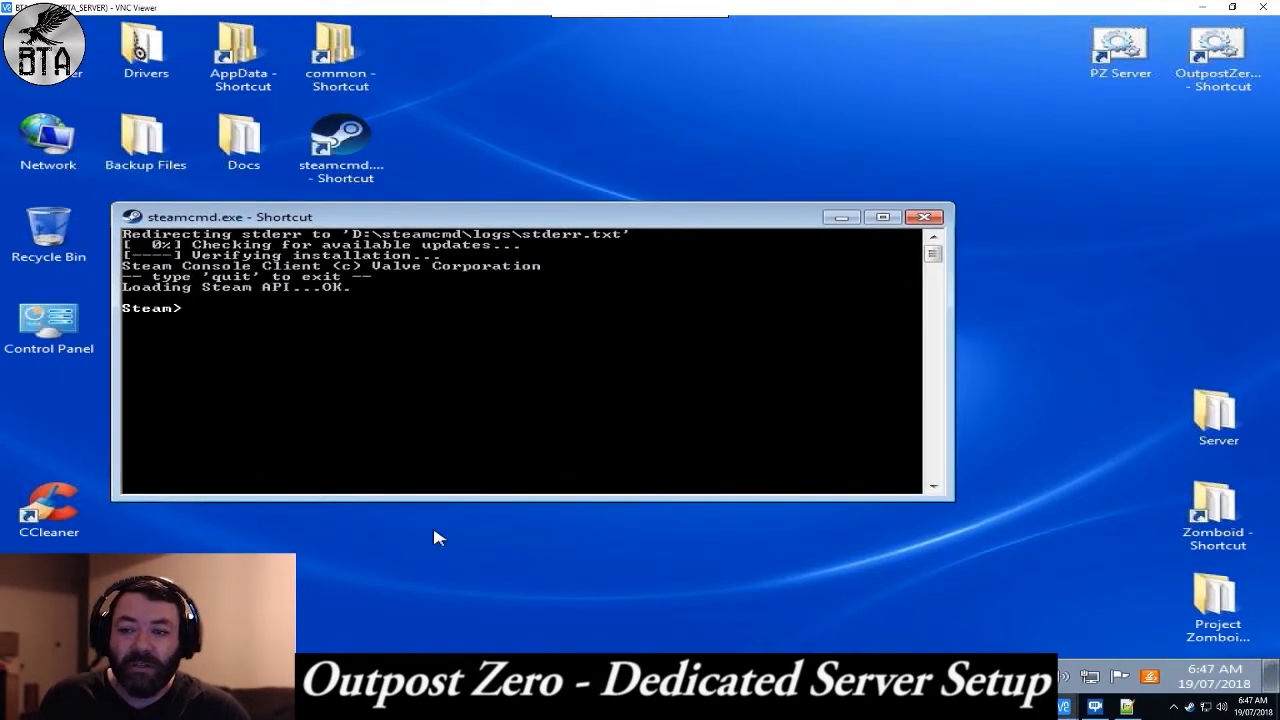
Copy "login anonymous" from Steam update.txt in Notepad++ and run it in SteamCMD.
click(442, 676)
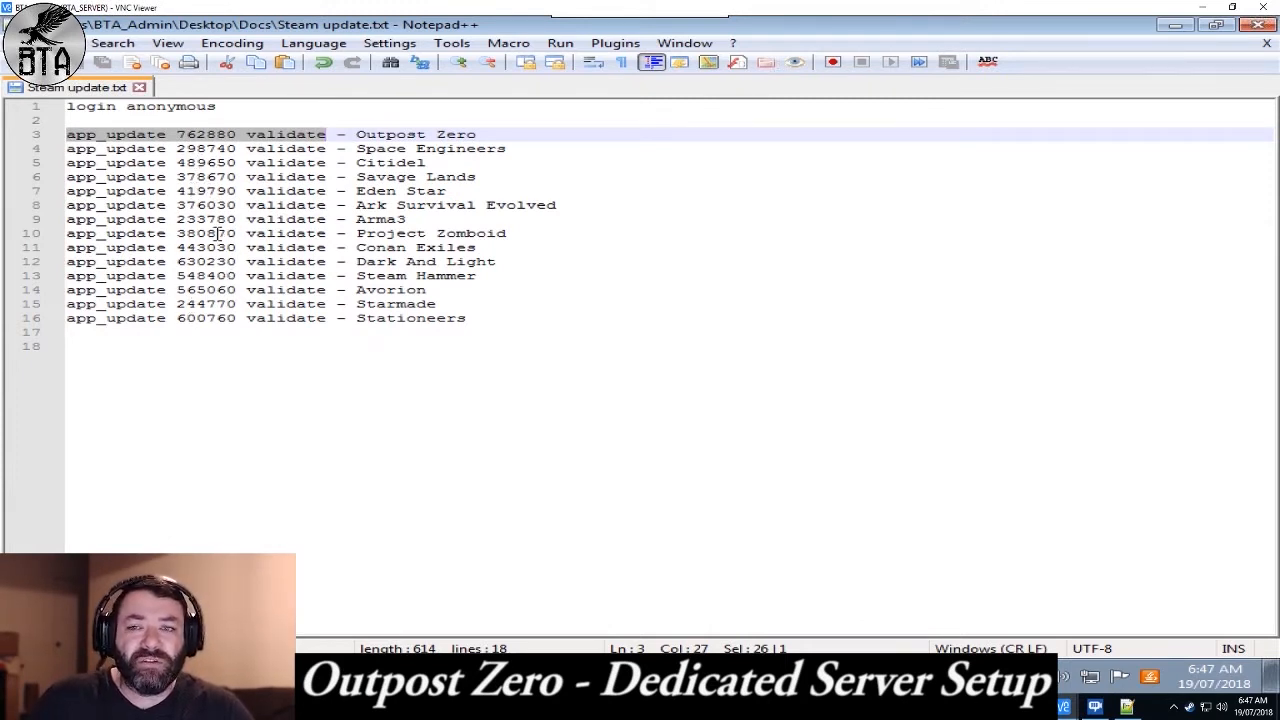
drag(67, 106, 216, 106)
key(ctrl+c)
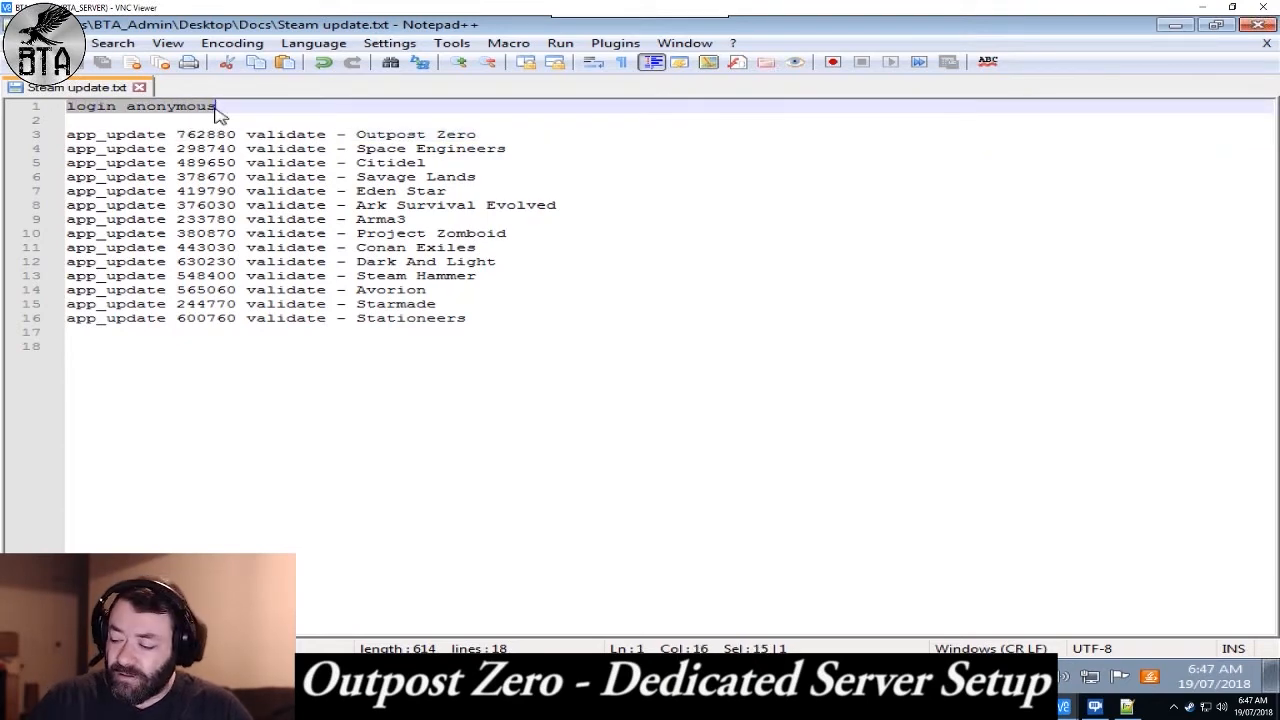
click(1170, 24)
click(133, 217)
mouse_move(241, 360)
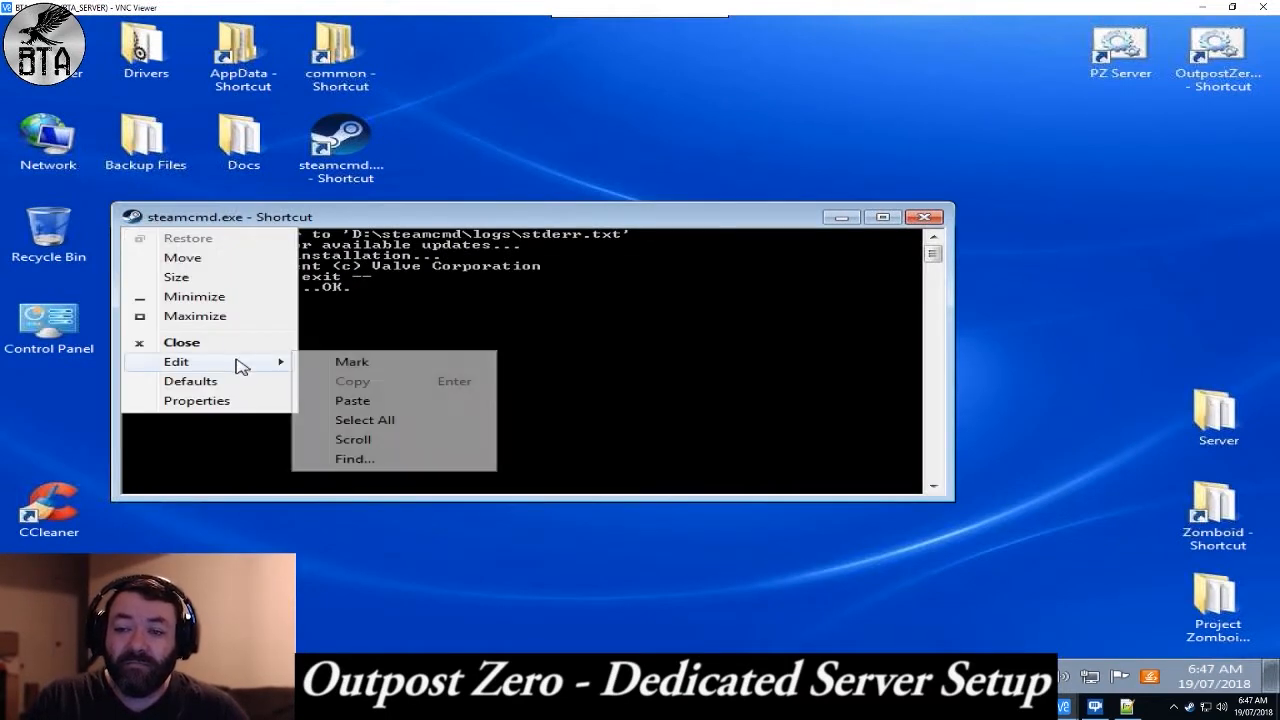
click(349, 403)
key(Return)
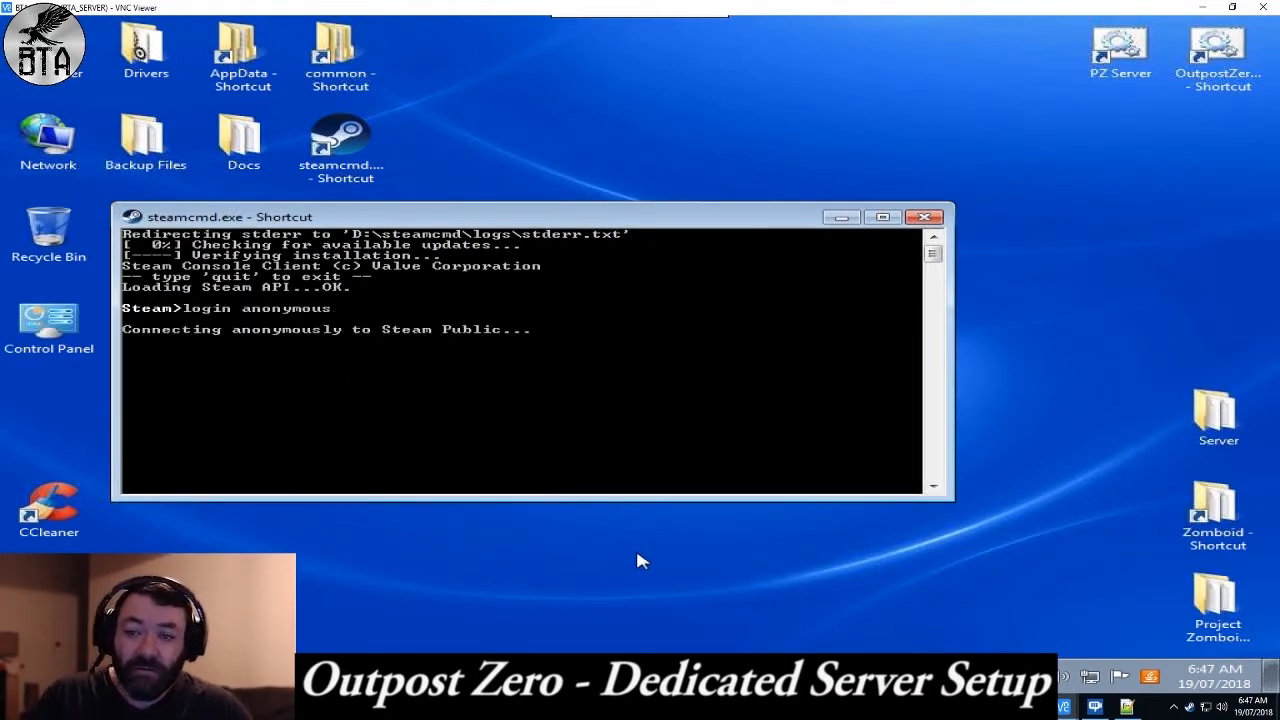
Copy the Outpost Zero command "app_update 762880 validate" from Steam update.txt and run it in SteamCMD.
click(308, 676)
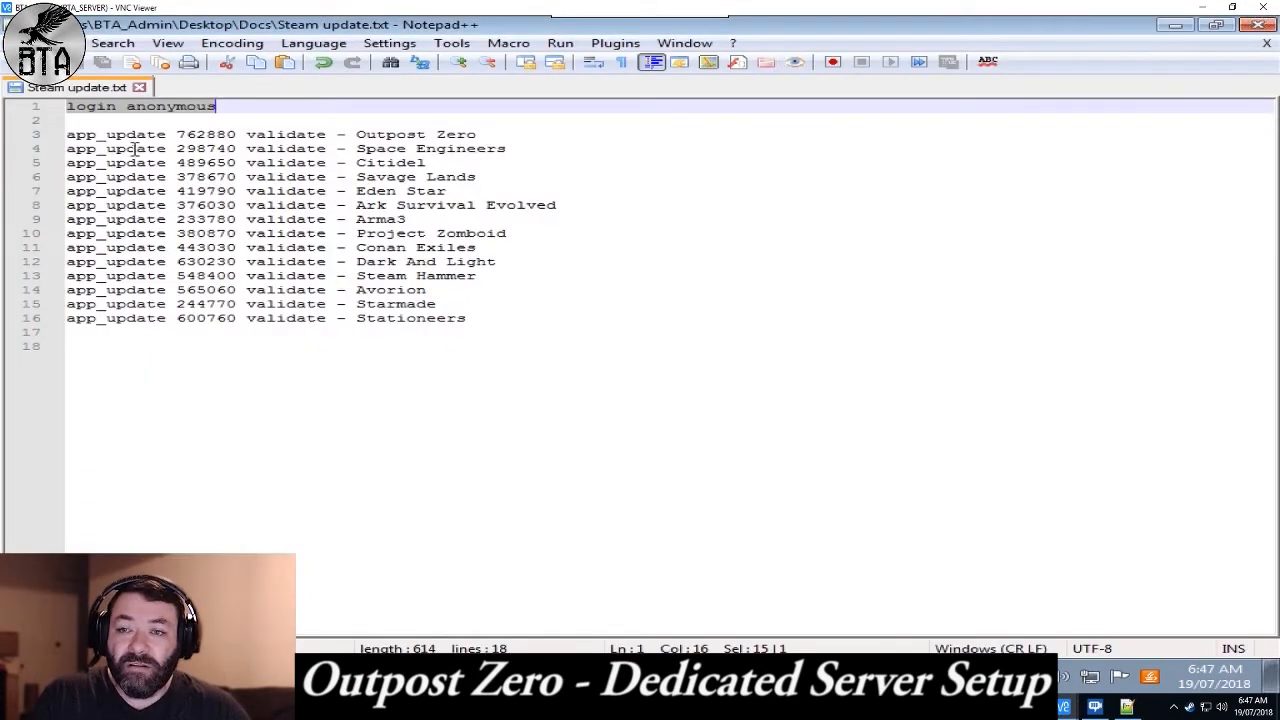
drag(68, 134, 326, 140)
key(ctrl+c)
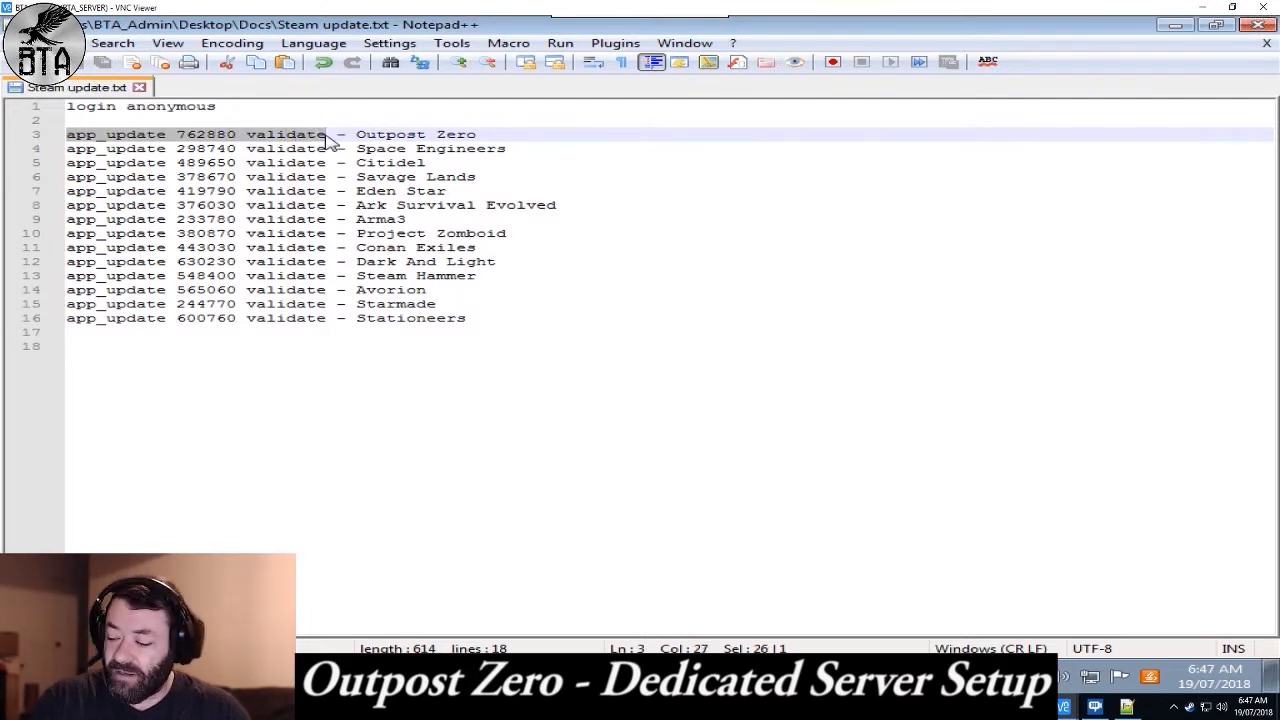
click(1171, 33)
click(133, 219)
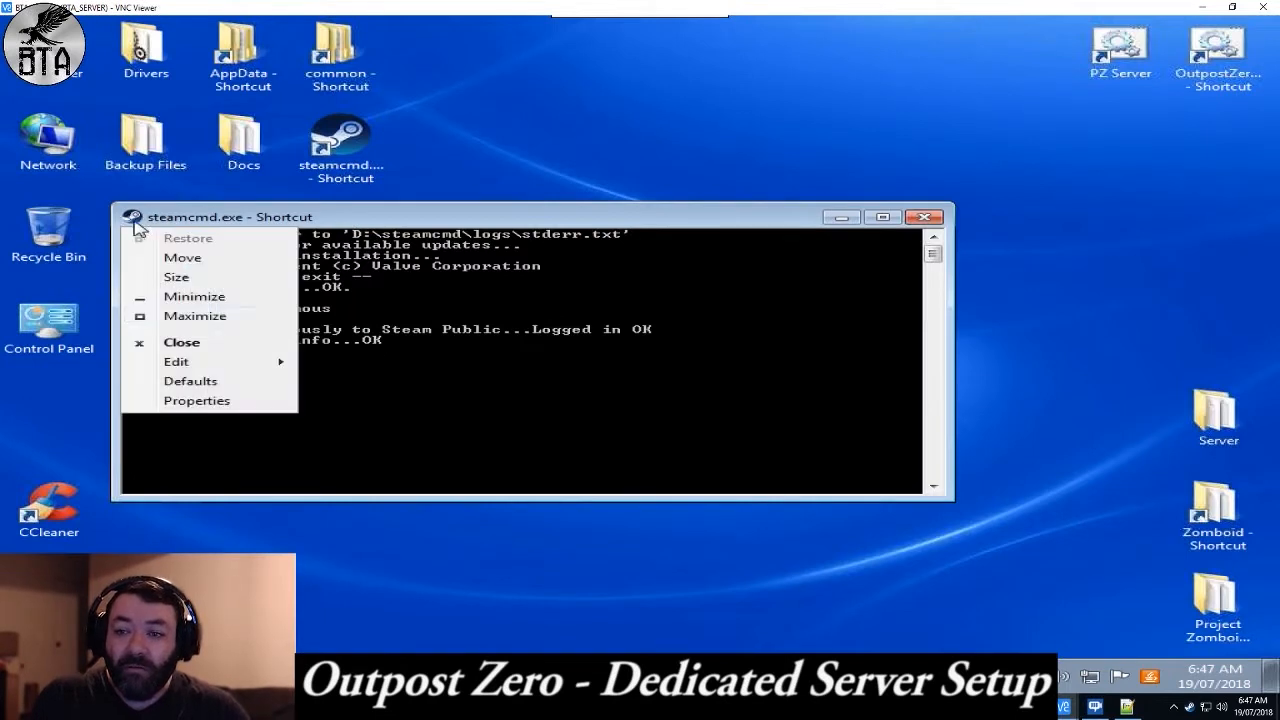
mouse_move(245, 362)
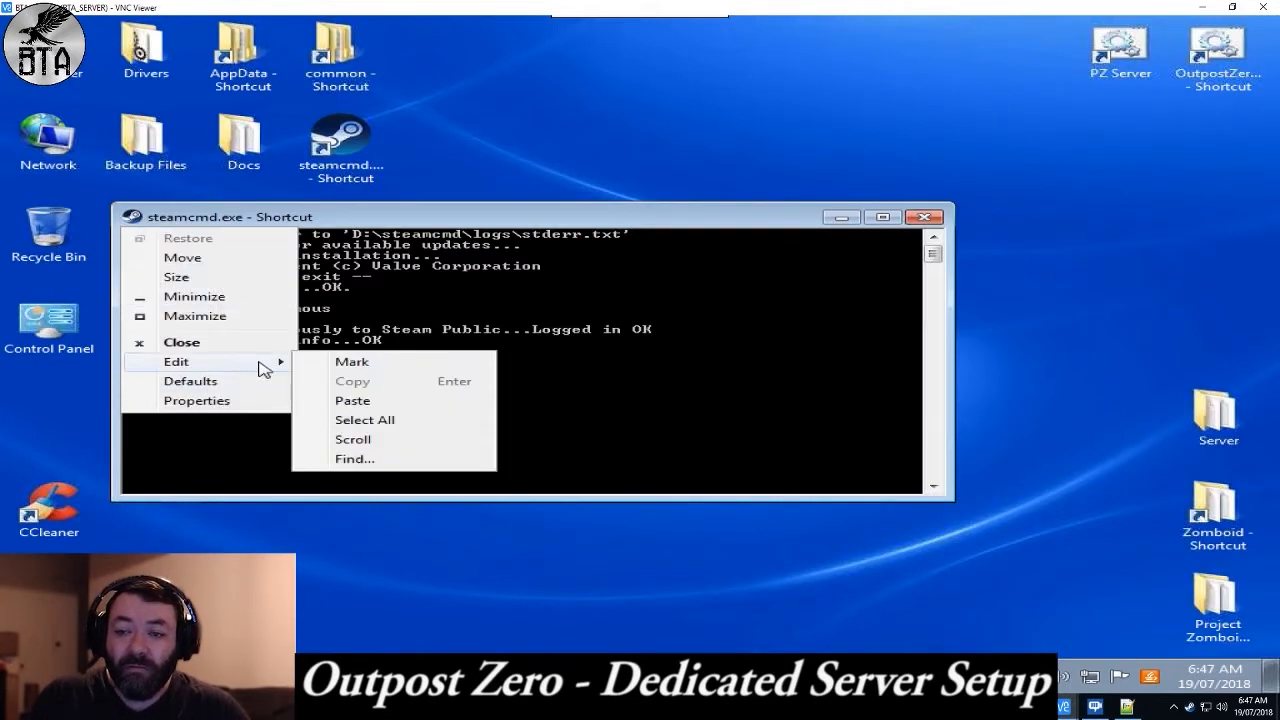
click(350, 401)
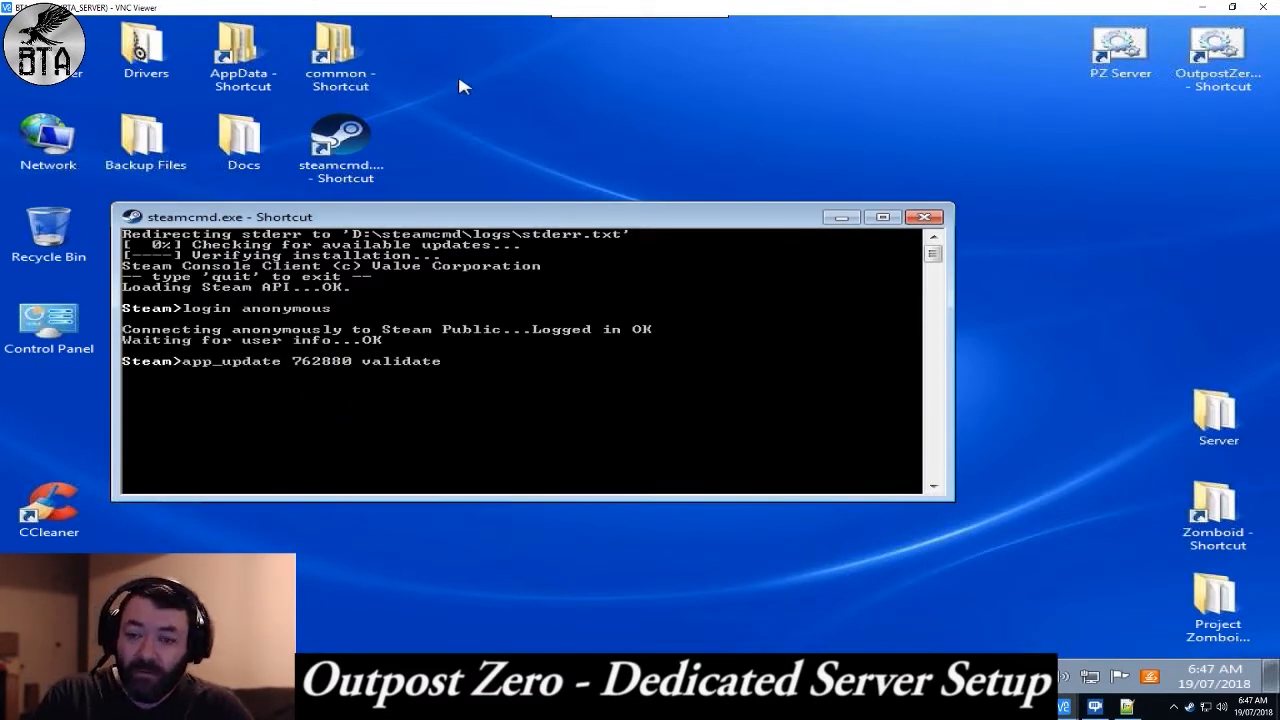
key(Return)
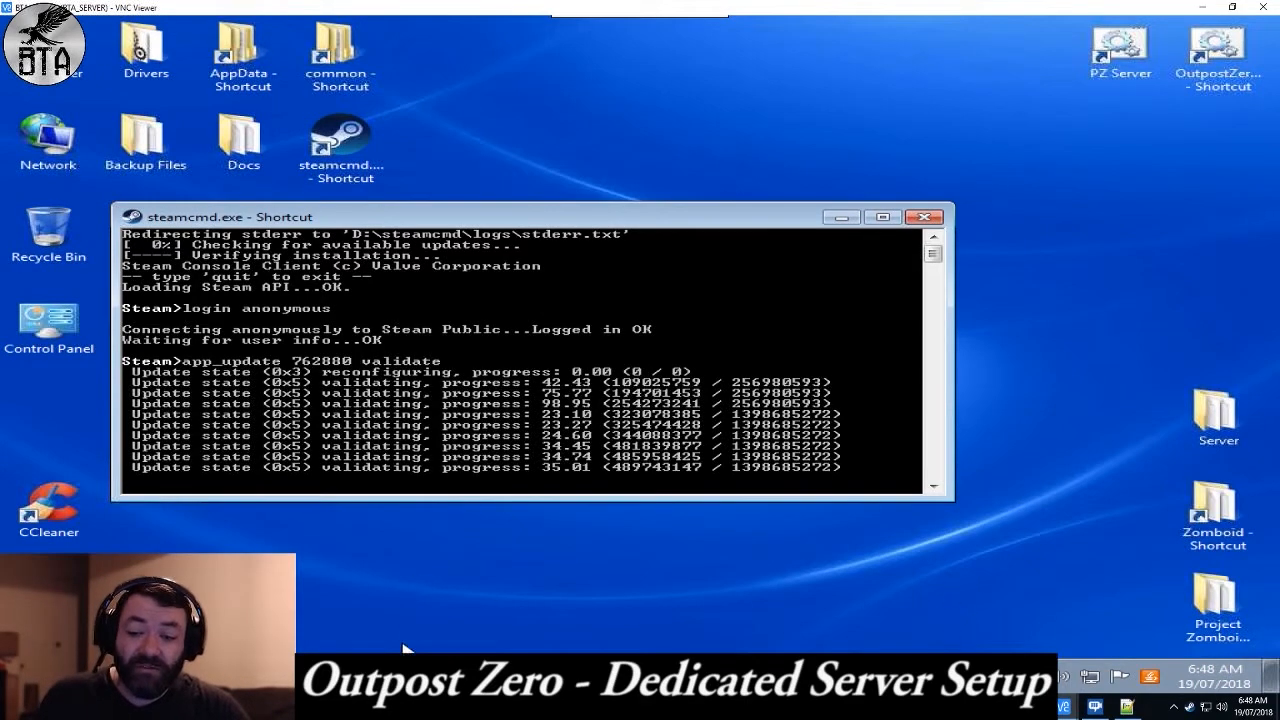
Switch to Chrome and open the Google Docs ReadMe linked in the README topic of Outpost Zero's Steam discussions.
mouse_move(346, 707)
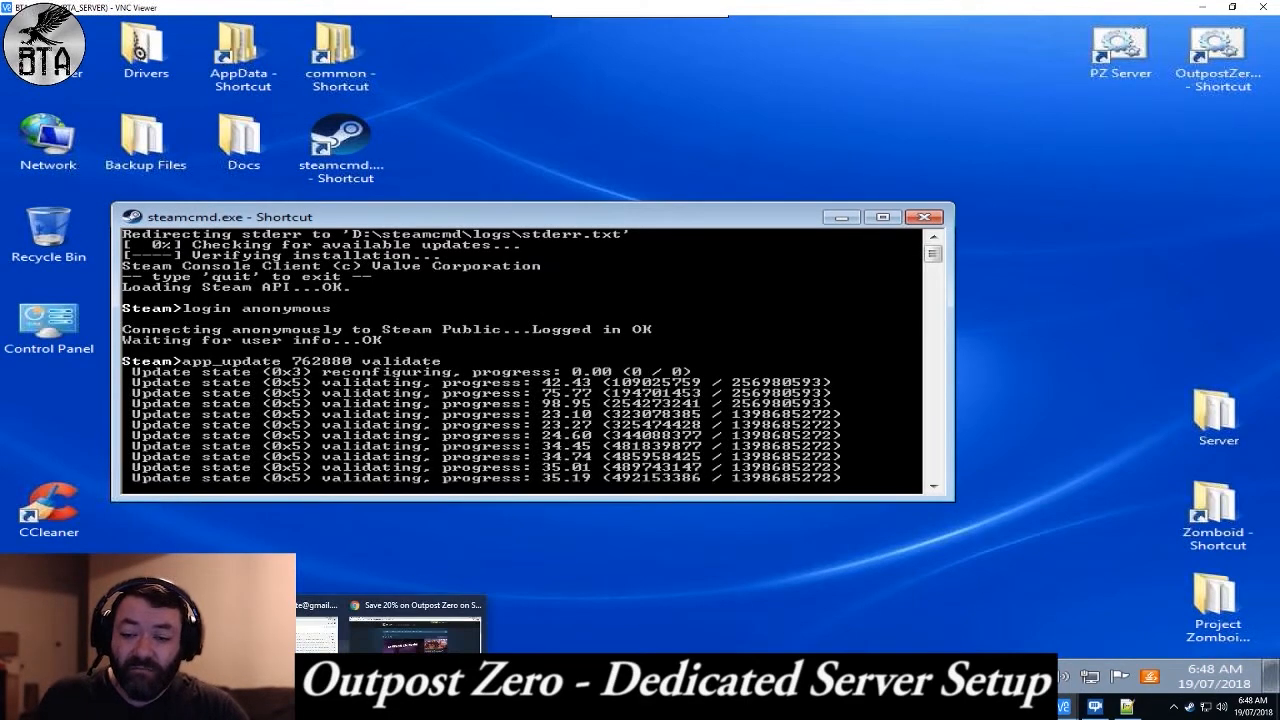
click(378, 652)
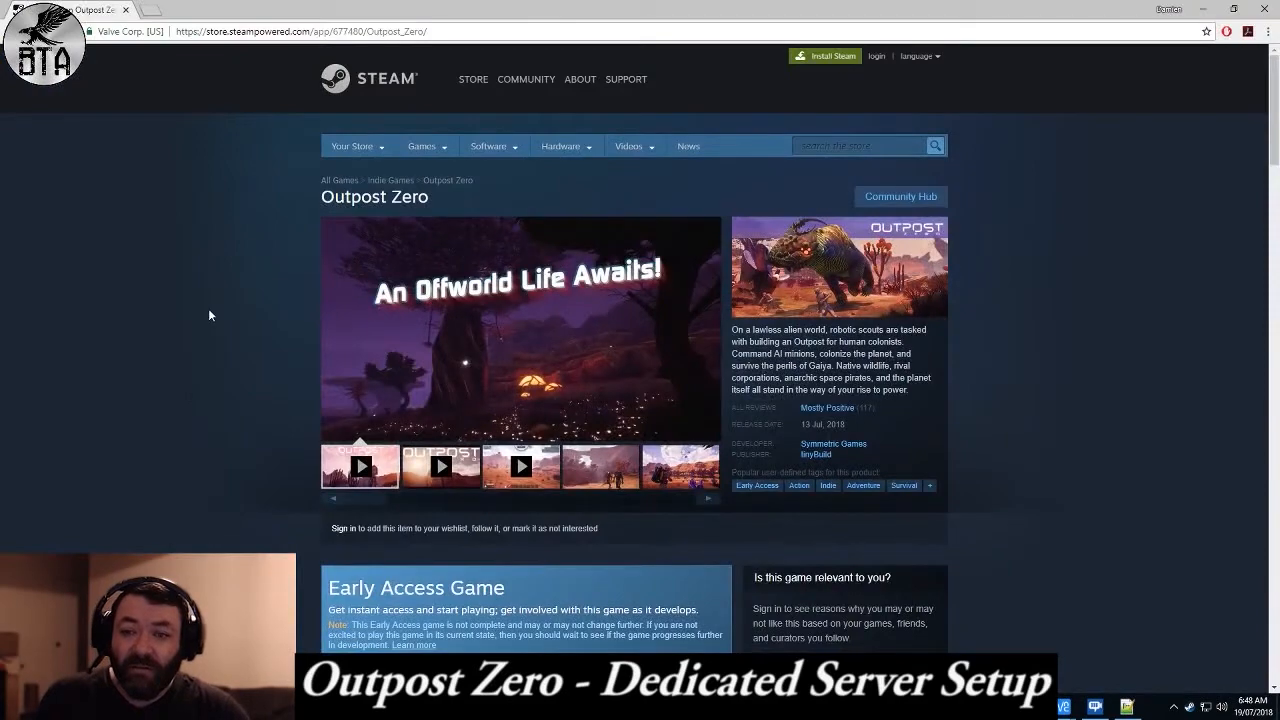
scroll(1000, 395, down, 1)
scroll(996, 397, down, 5)
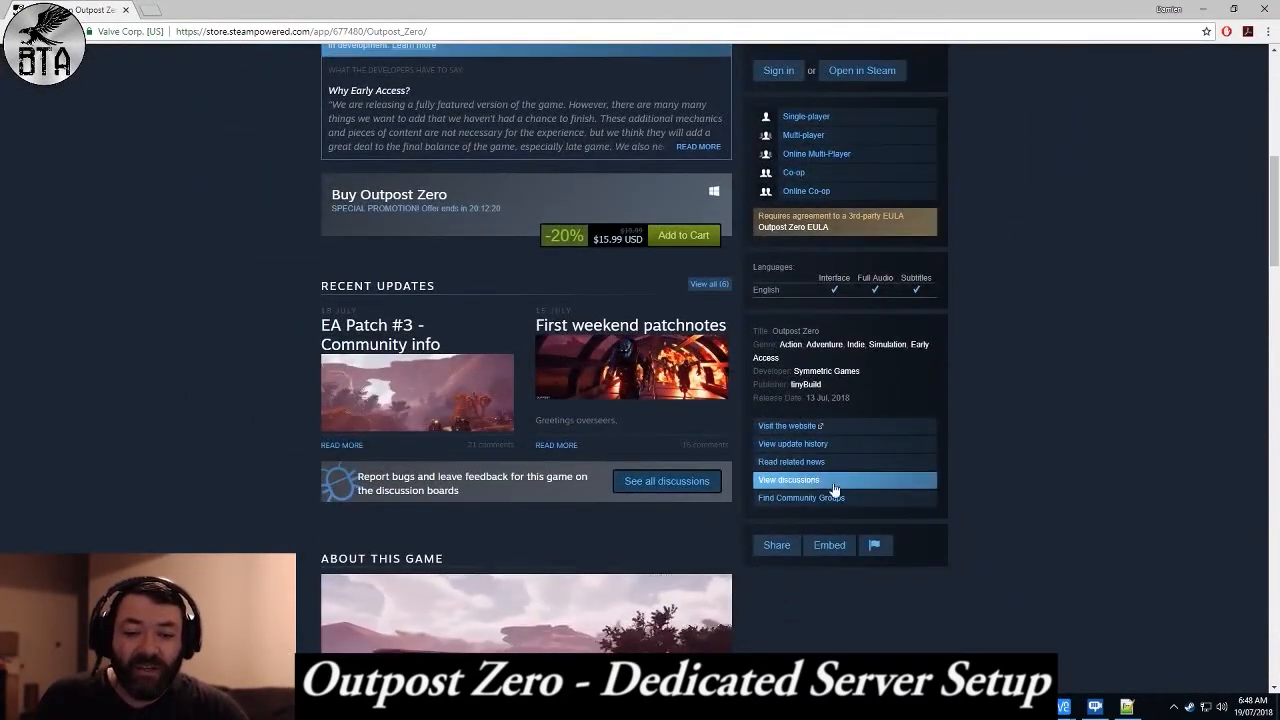
click(834, 485)
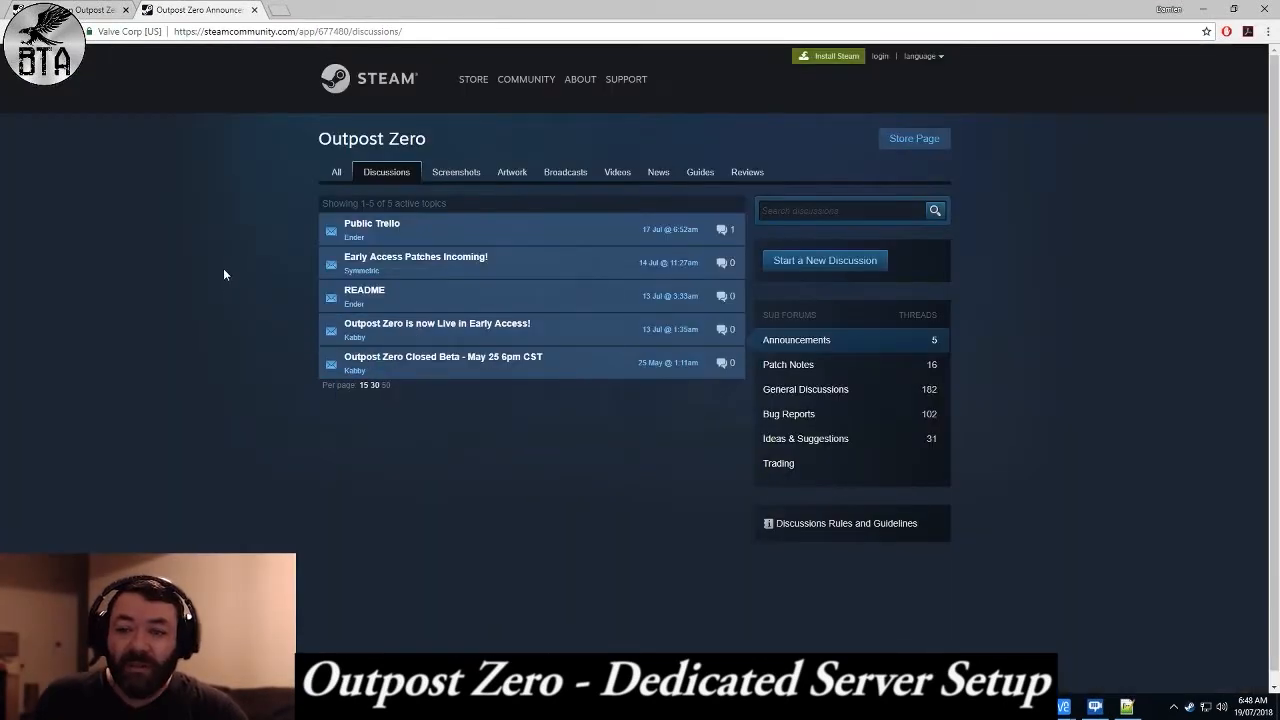
mouse_move(399, 300)
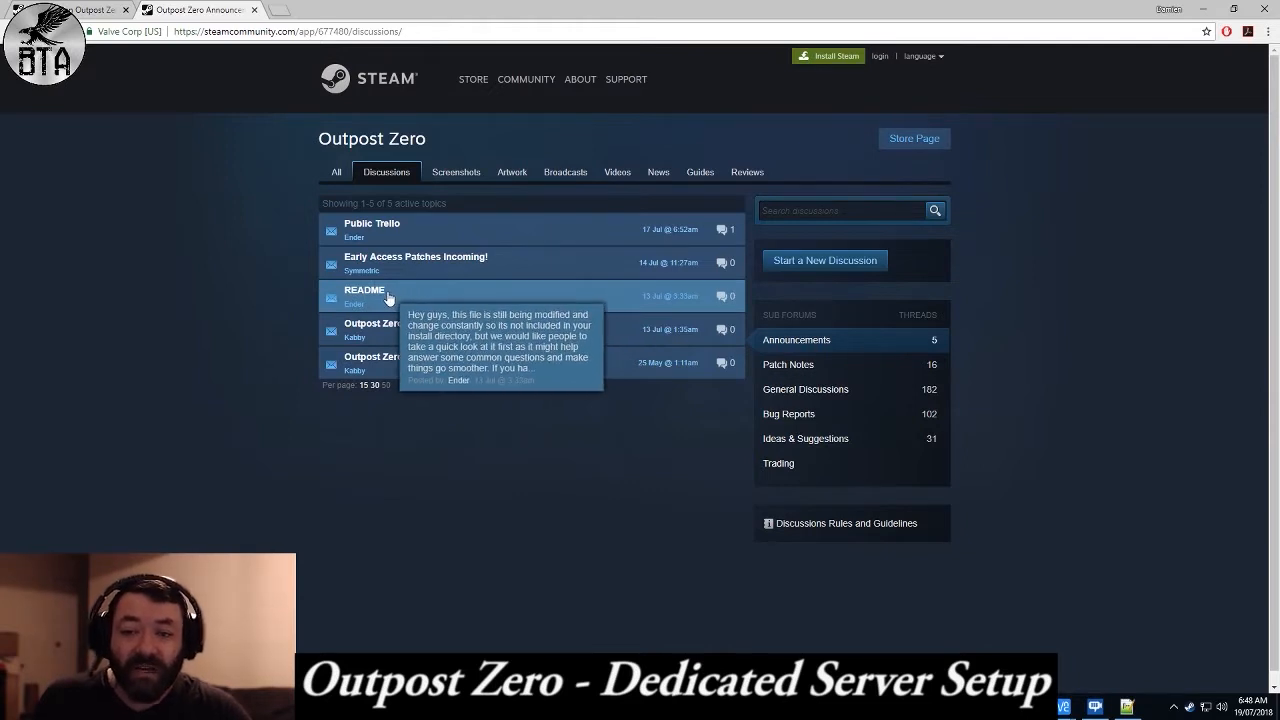
click(386, 293)
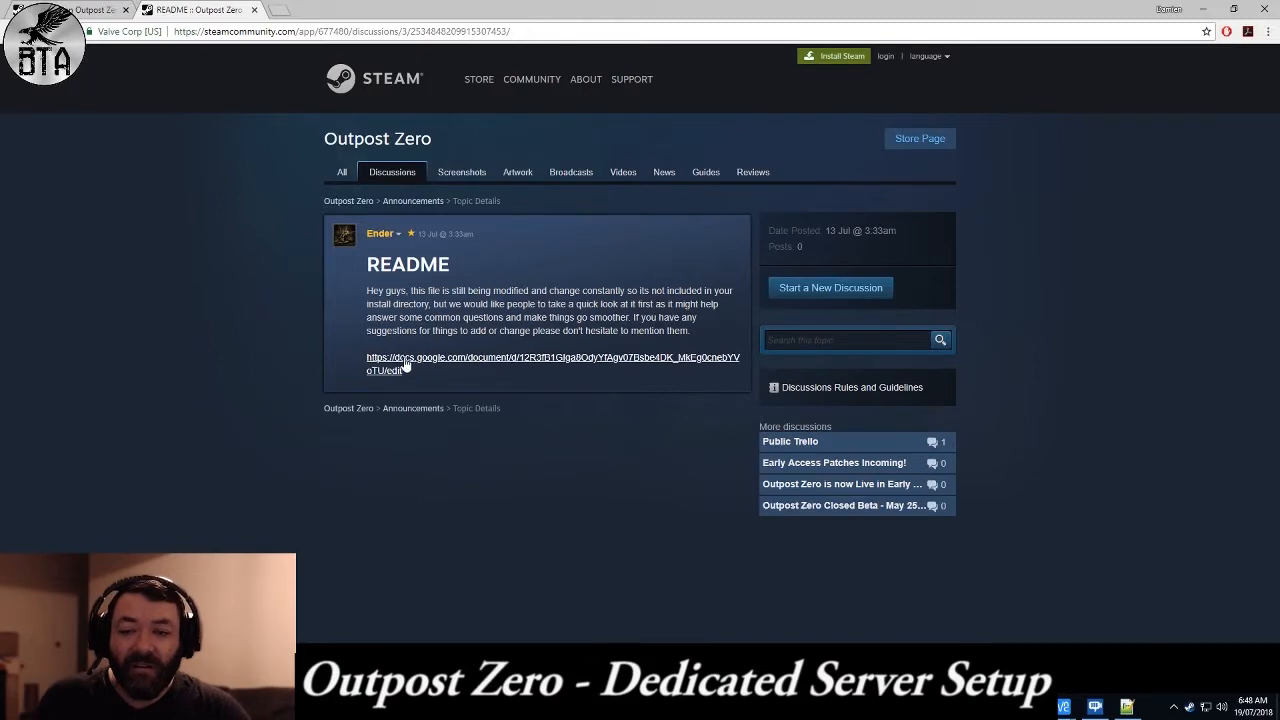
click(463, 366)
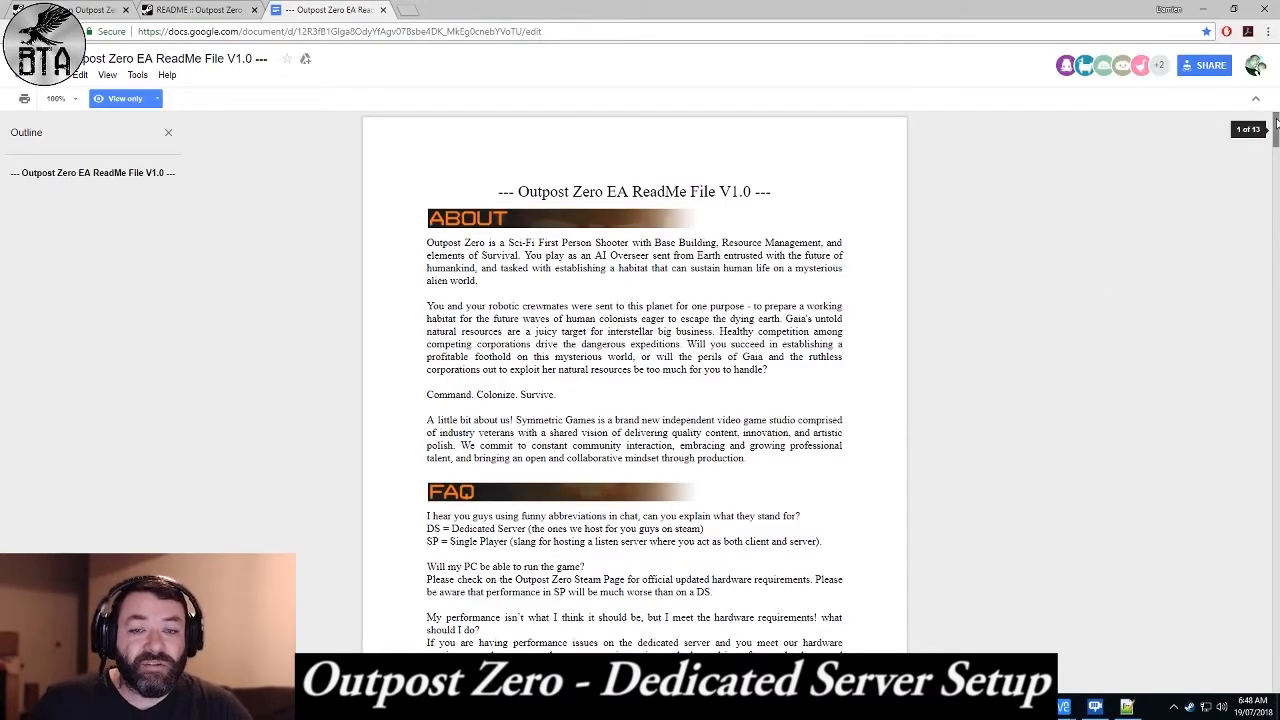
Read the ReadMe's Dedicated Server Setup Overview and its Server Settings instructions for the DefaultGame.ini config file.
drag(1276, 128, 1276, 148)
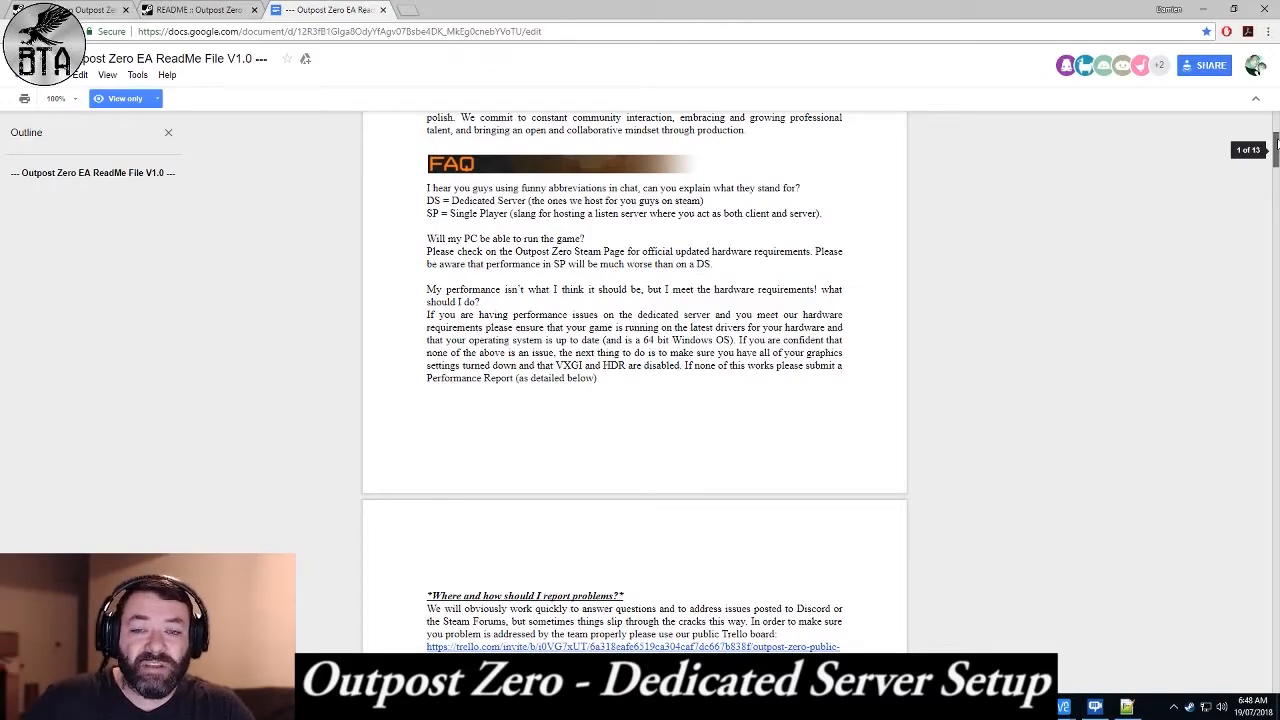
drag(1276, 145, 1271, 230)
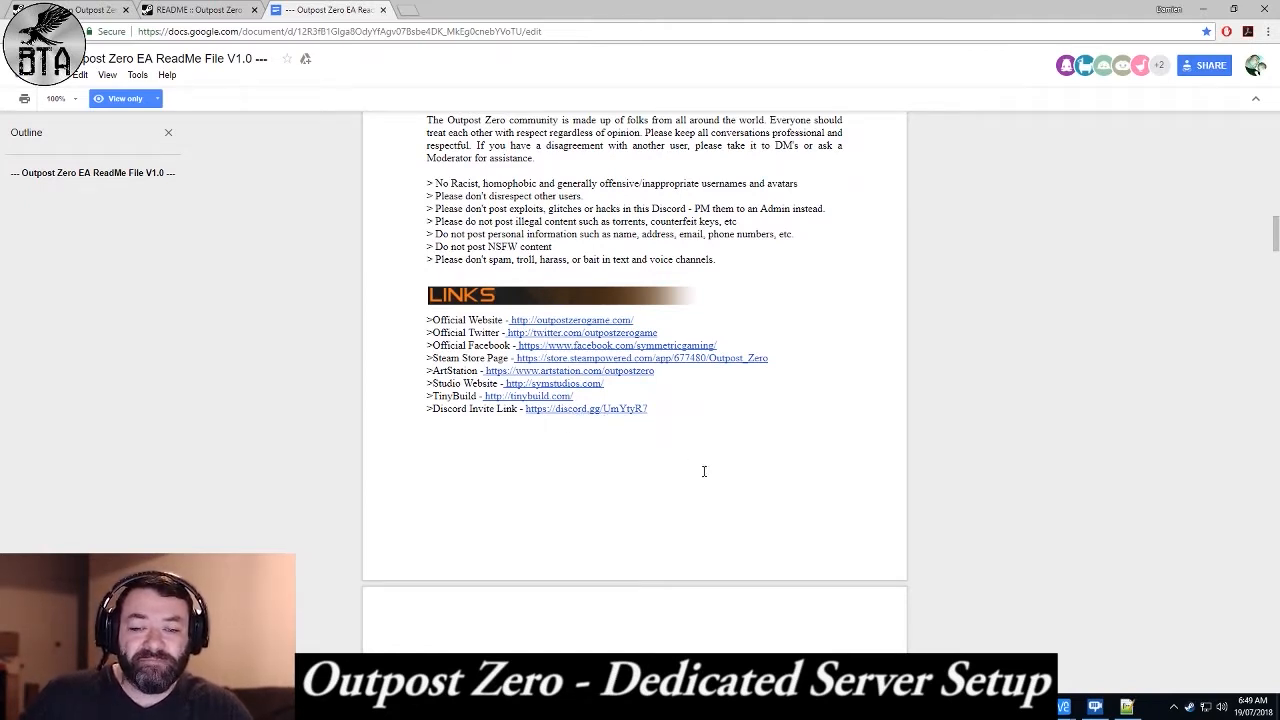
scroll(712, 473, down, 5)
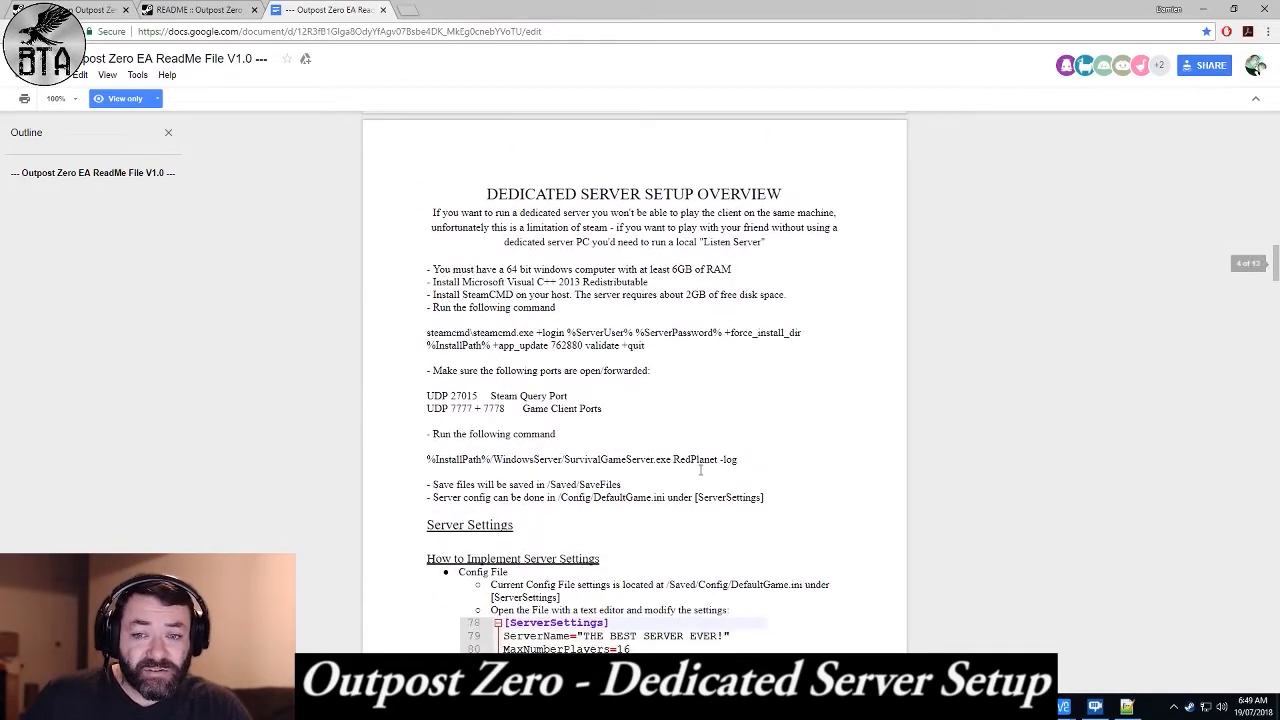
scroll(700, 470, down, 1)
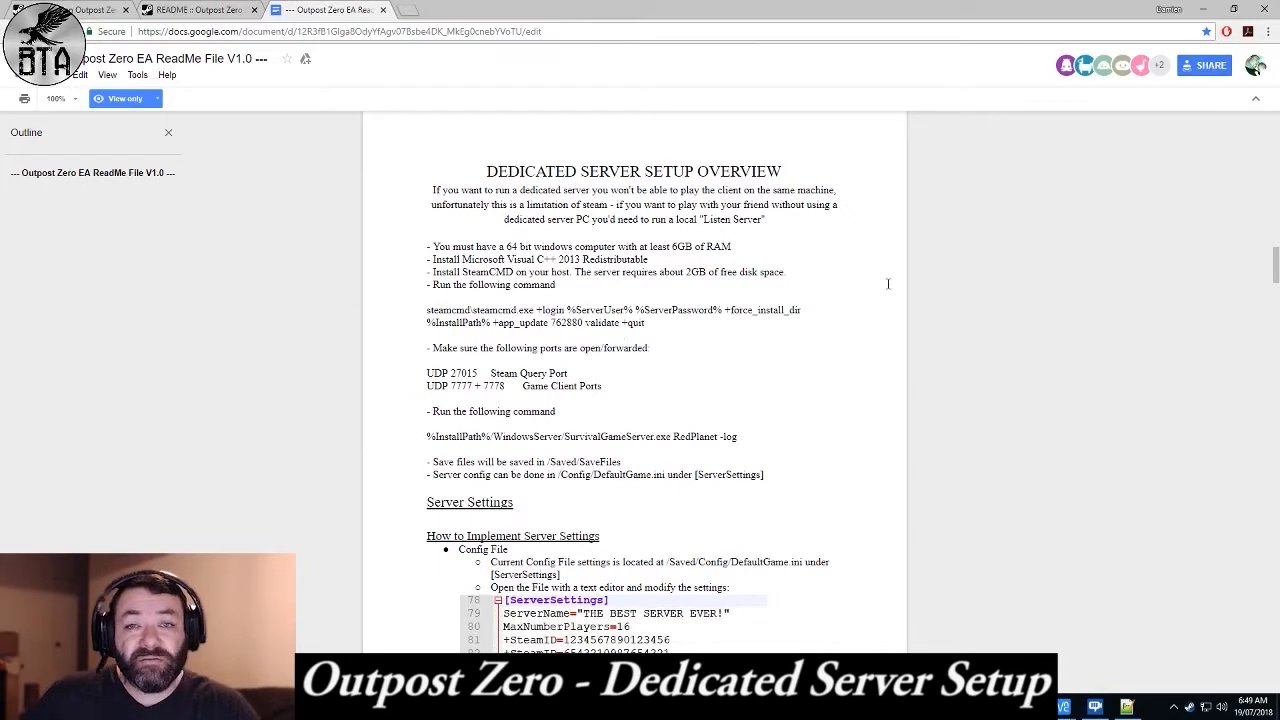
drag(1276, 258, 1276, 268)
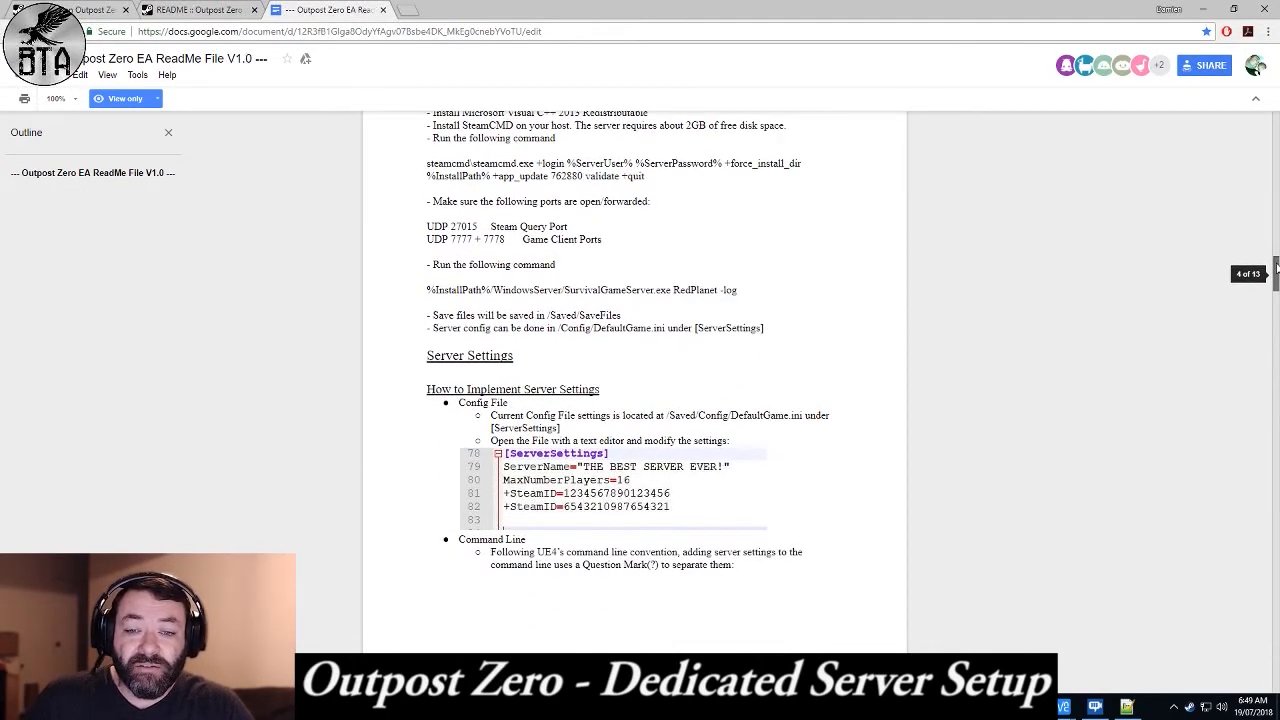
drag(1276, 265, 1276, 269)
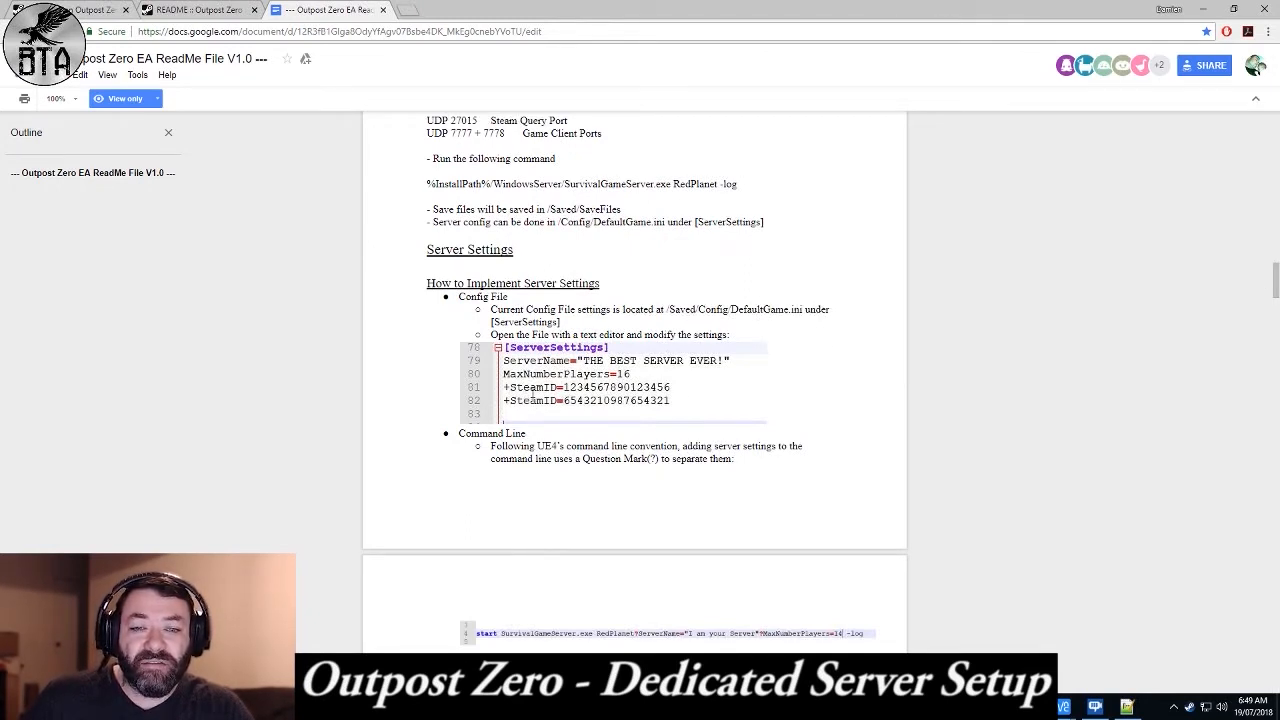
drag(733, 309, 812, 310)
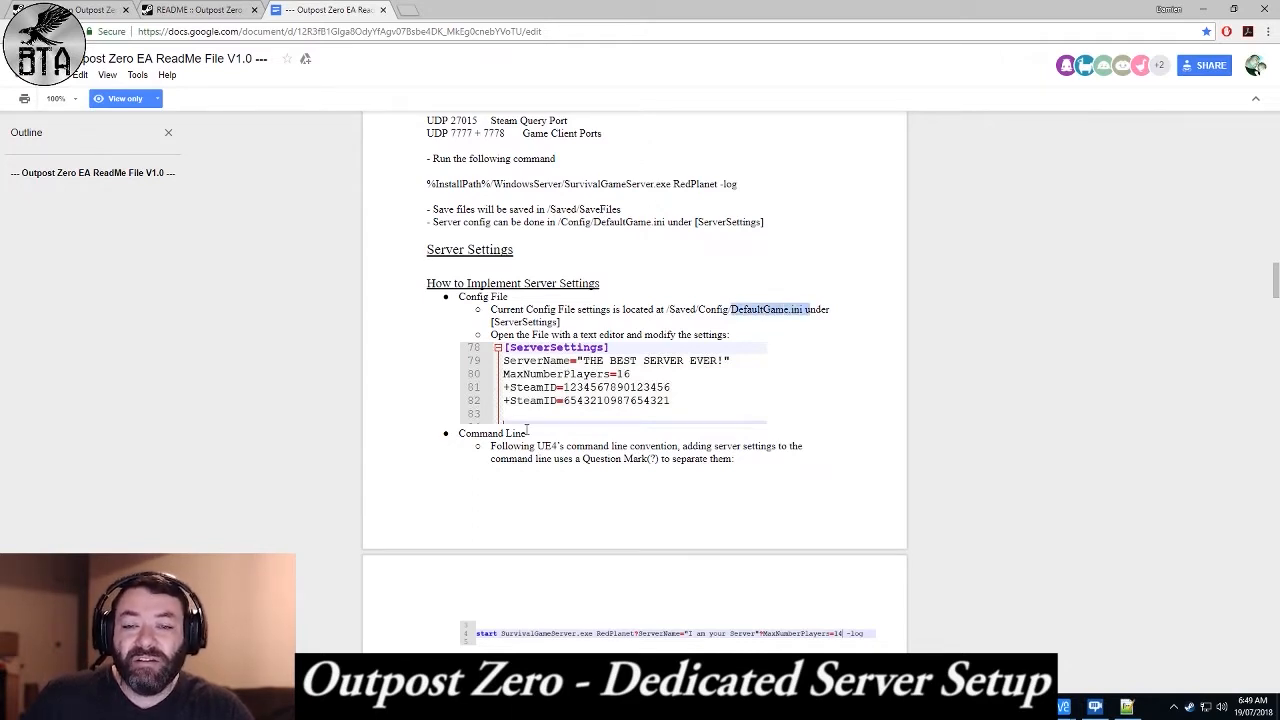
click(508, 388)
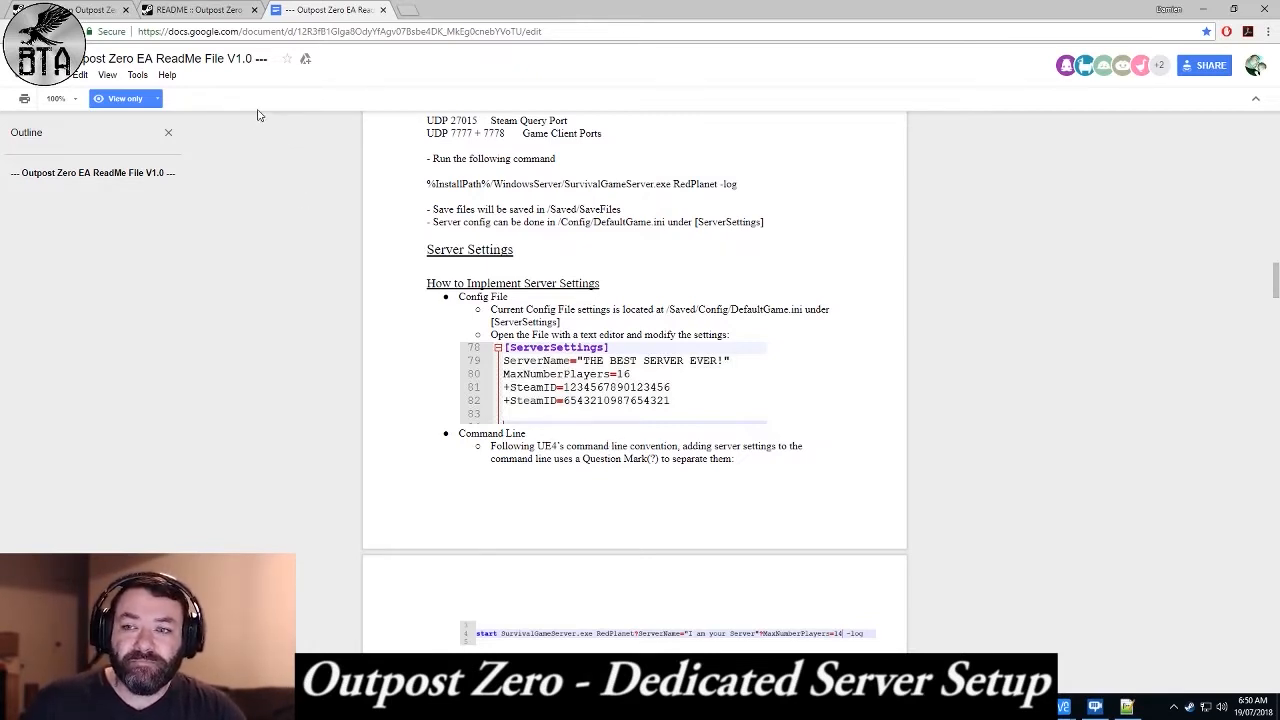
Examine the ReadMe's table of currently implemented server settings, the admin cheat list, and the server launch notes on page 11.
scroll(397, 252, down, 5)
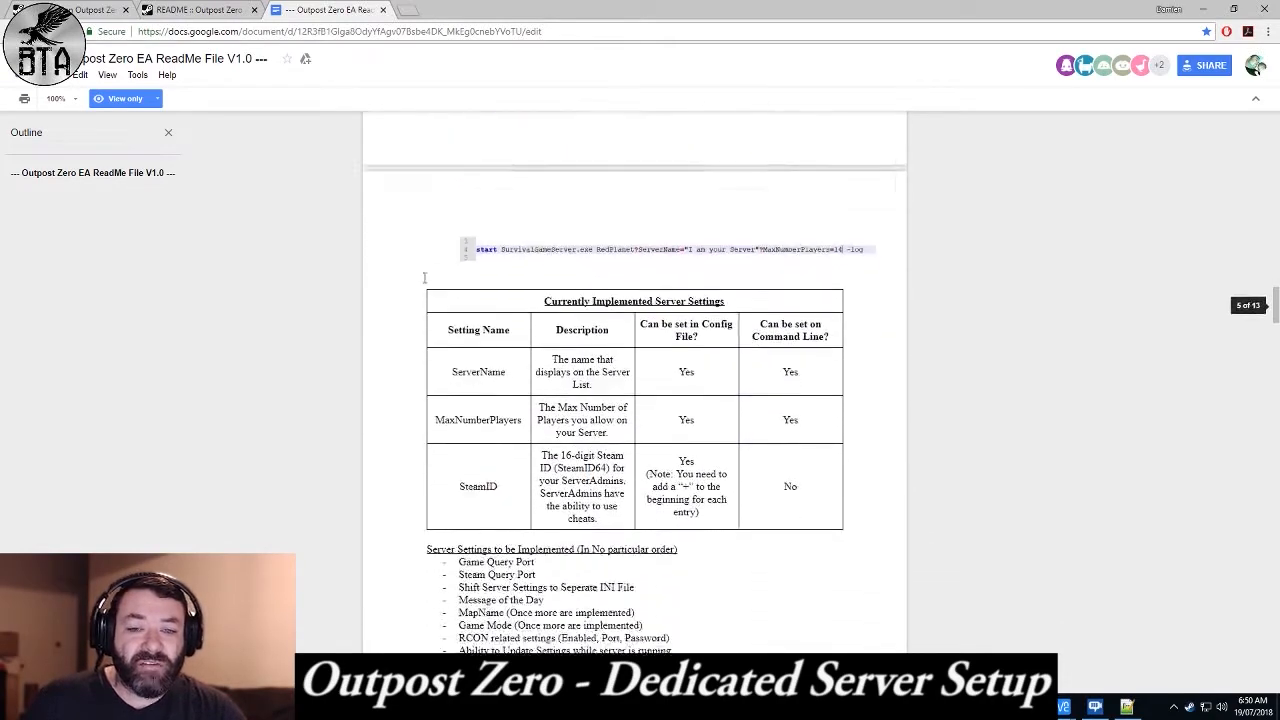
drag(1275, 305, 1255, 620)
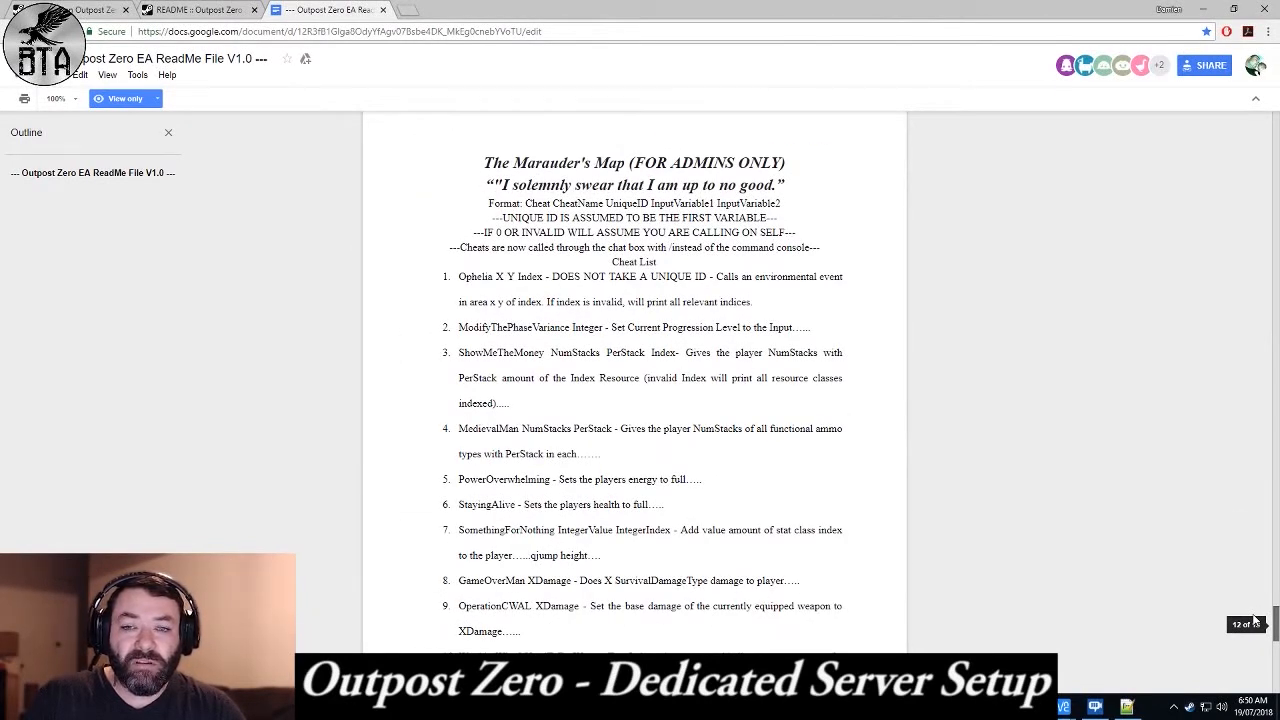
drag(1255, 620, 1248, 548)
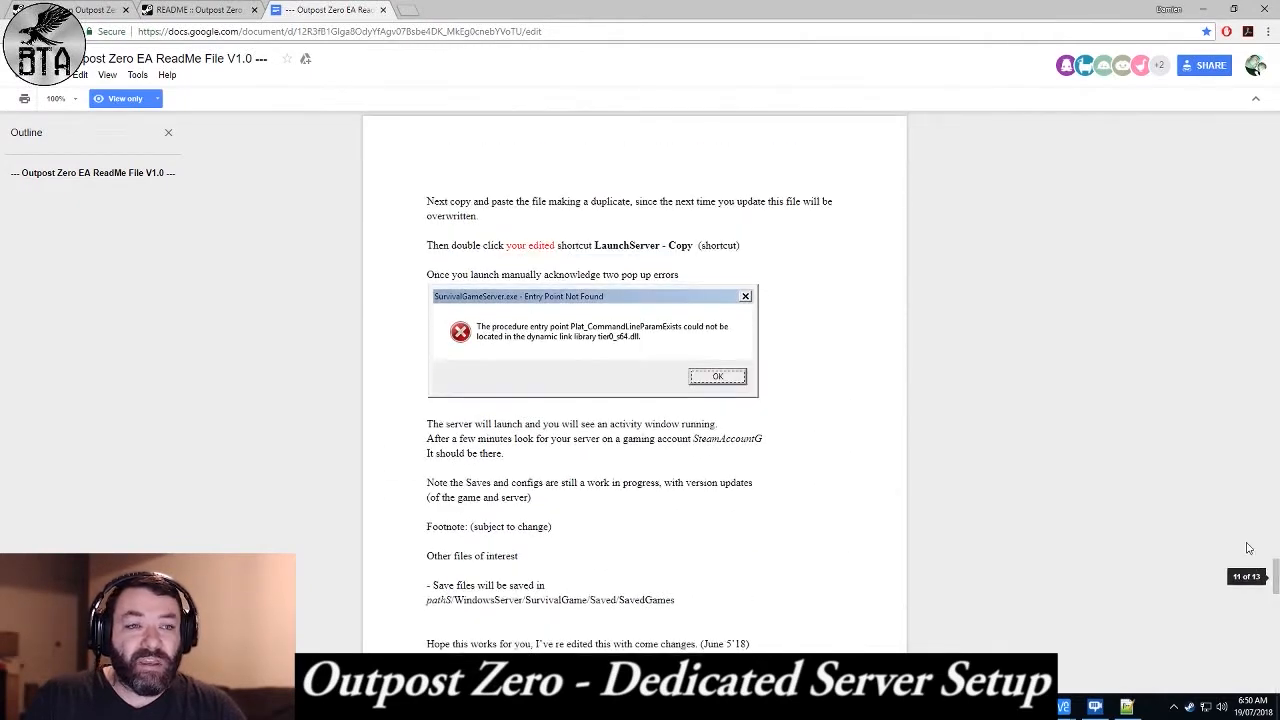
Return to the server's remote desktop in VNC Viewer and quit SteamCMD, clearing the recalled update command from its prompt.
click(1203, 9)
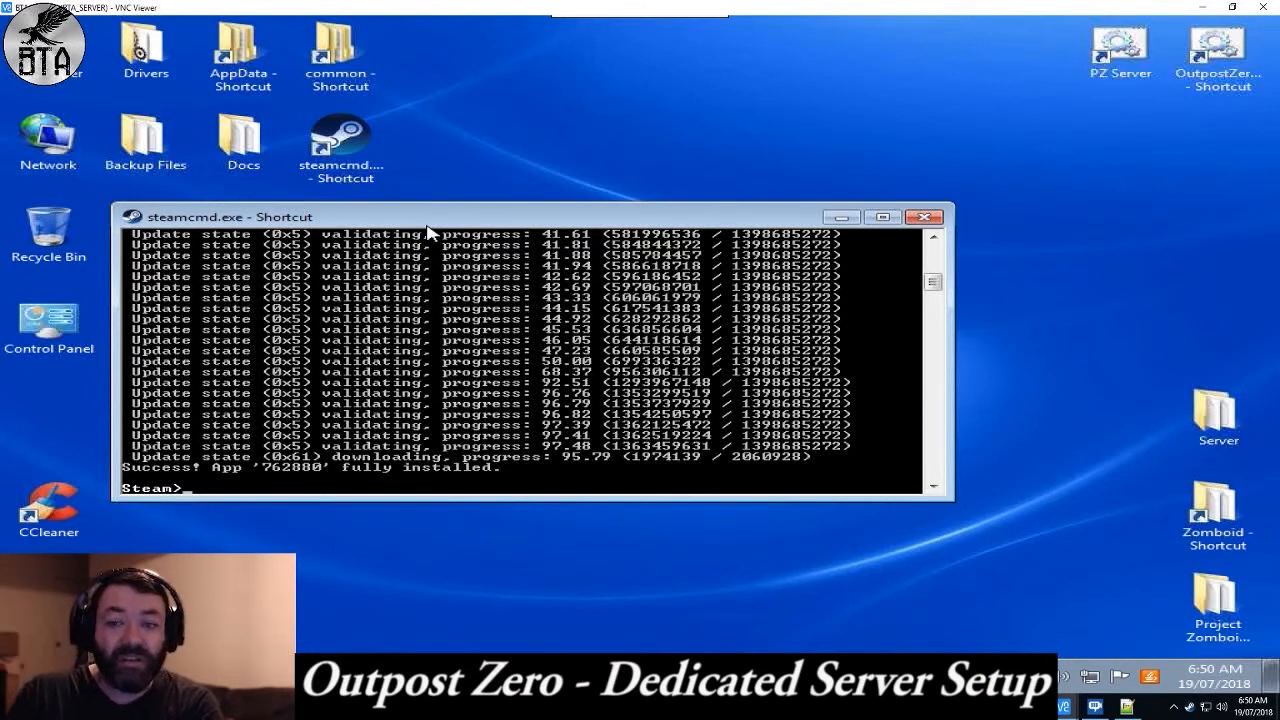
key(Up)
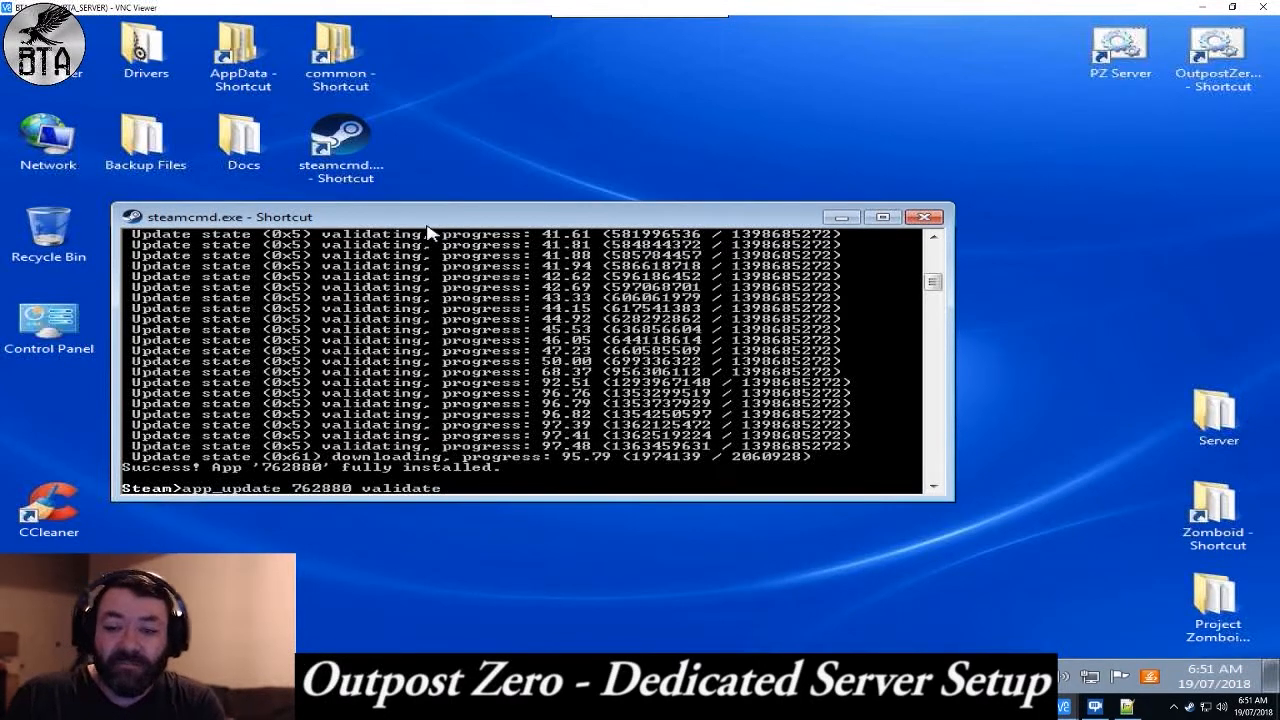
key(BackSpace)
key(BackSpace)
key(BackSpace)
key(BackSpace)
key(BackSpace)
key(BackSpace)
key(BackSpace)
key(BackSpace)
key(BackSpace)
key(BackSpace)
key(BackSpace)
key(BackSpace)
key(BackSpace)
key(BackSpace)
key(BackSpace)
key(BackSpace)
key(BackSpace)
key(BackSpace)
key(BackSpace)
key(BackSpace)
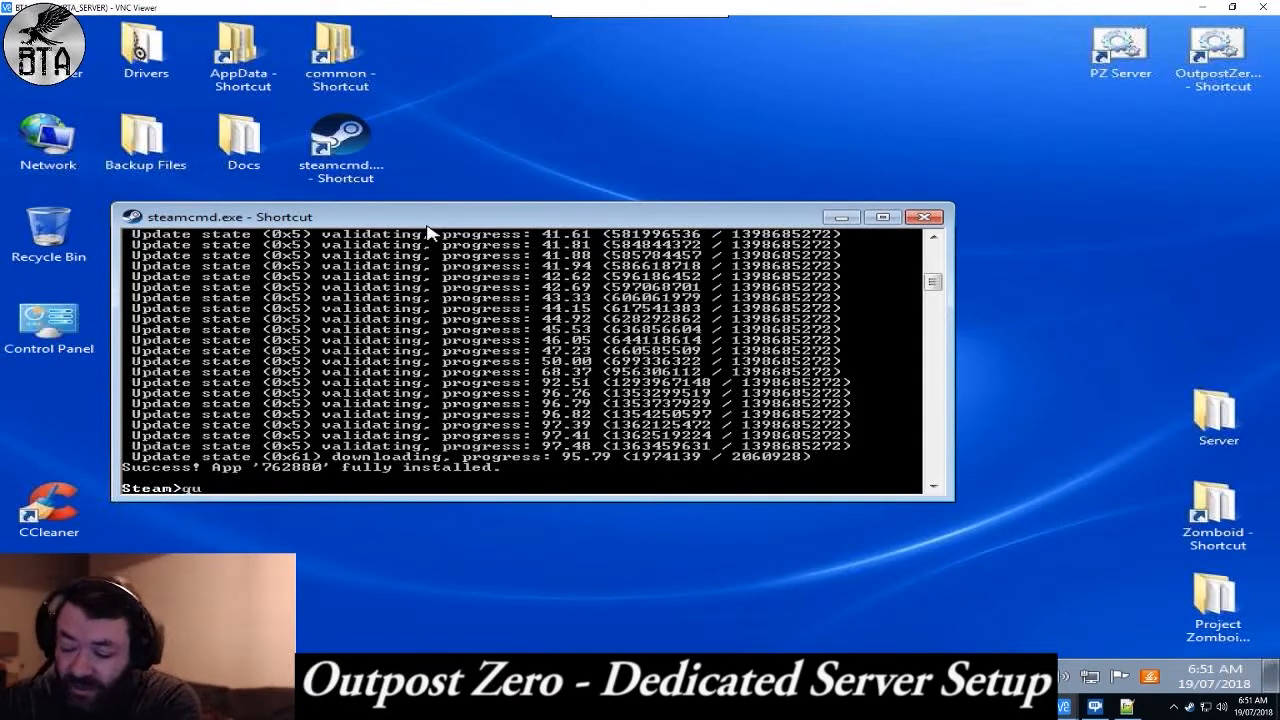
key(Return)
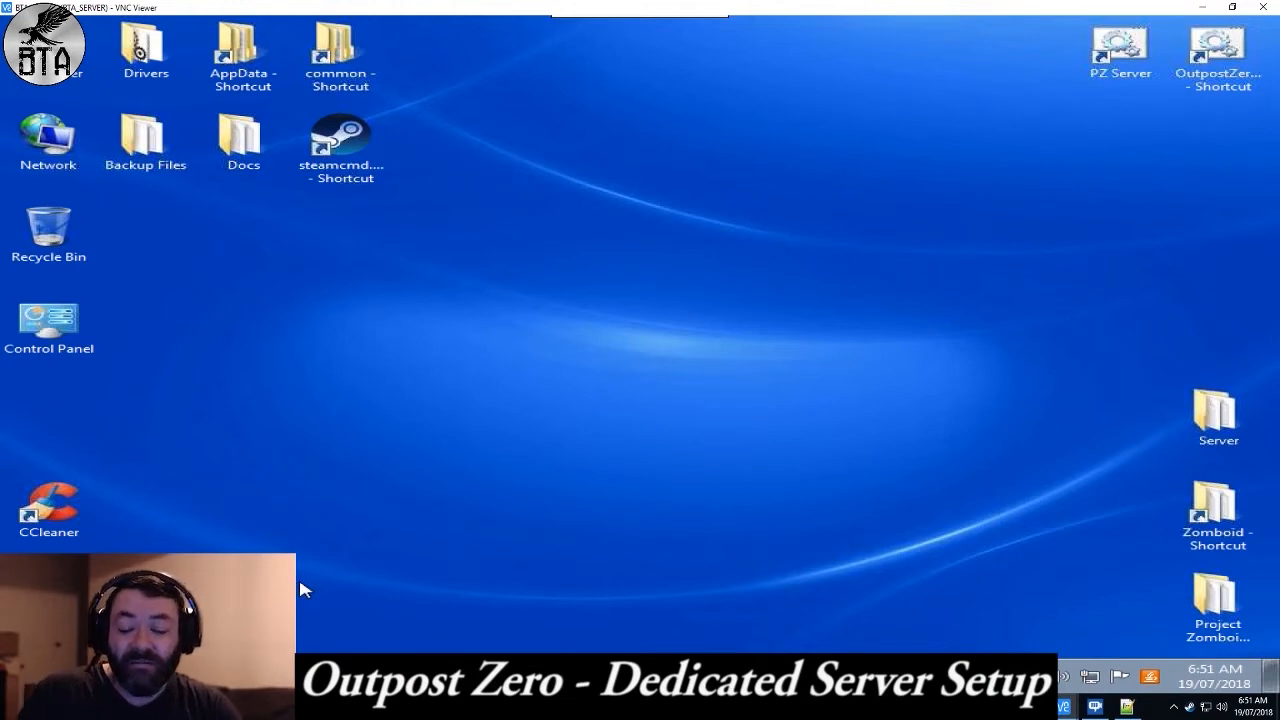
Trace the location of the common folder through steamcmd and steamapps on the Main (D:) drive, and close the window.
right_click(1216, 48)
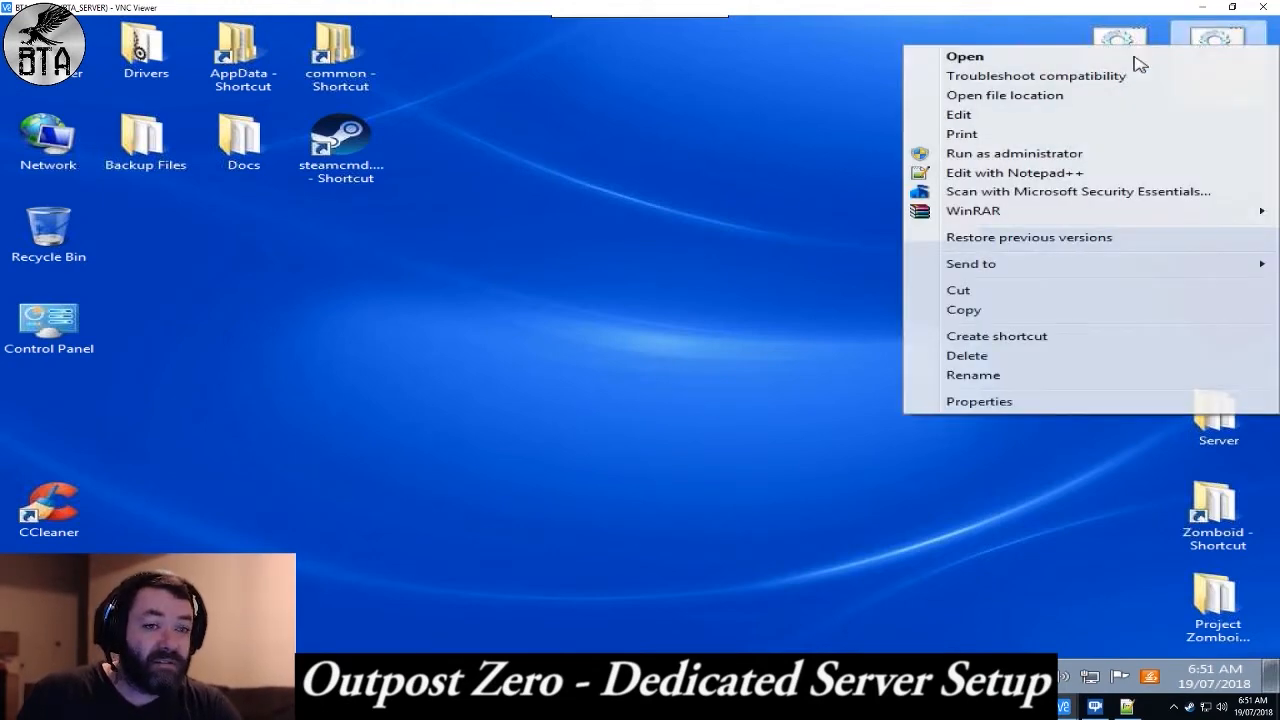
key(Escape)
double_click(337, 52)
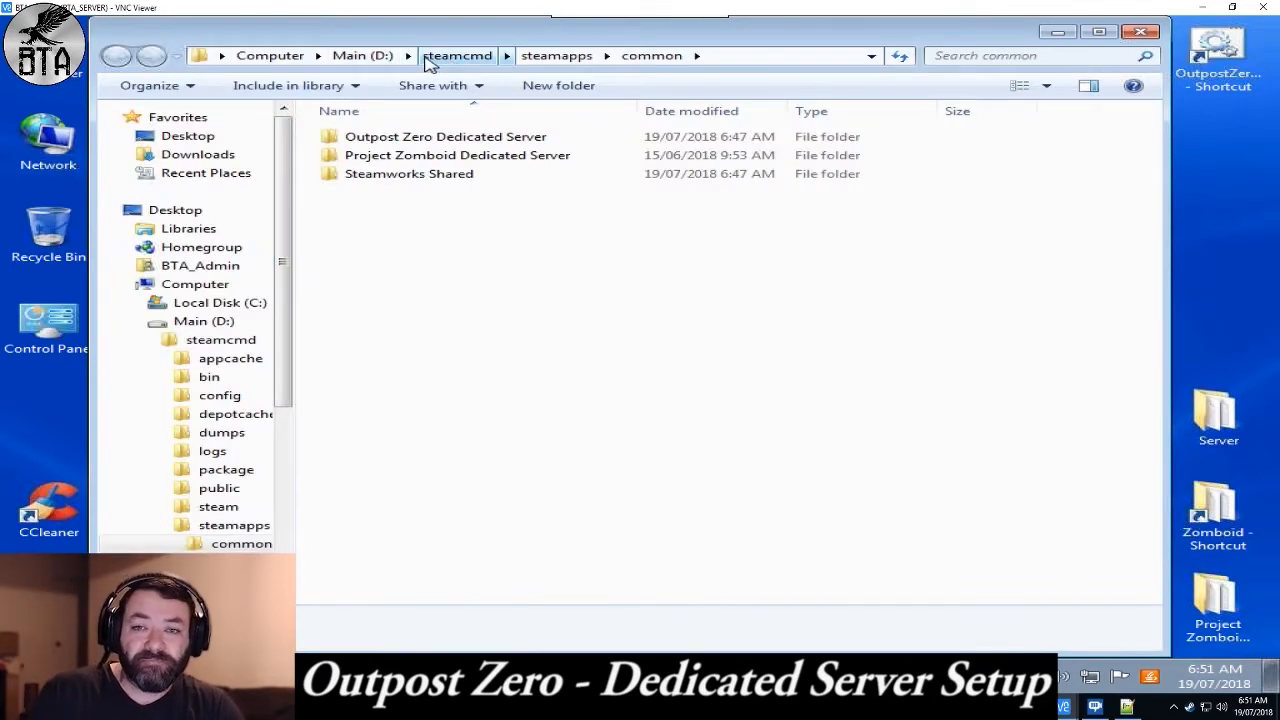
click(452, 58)
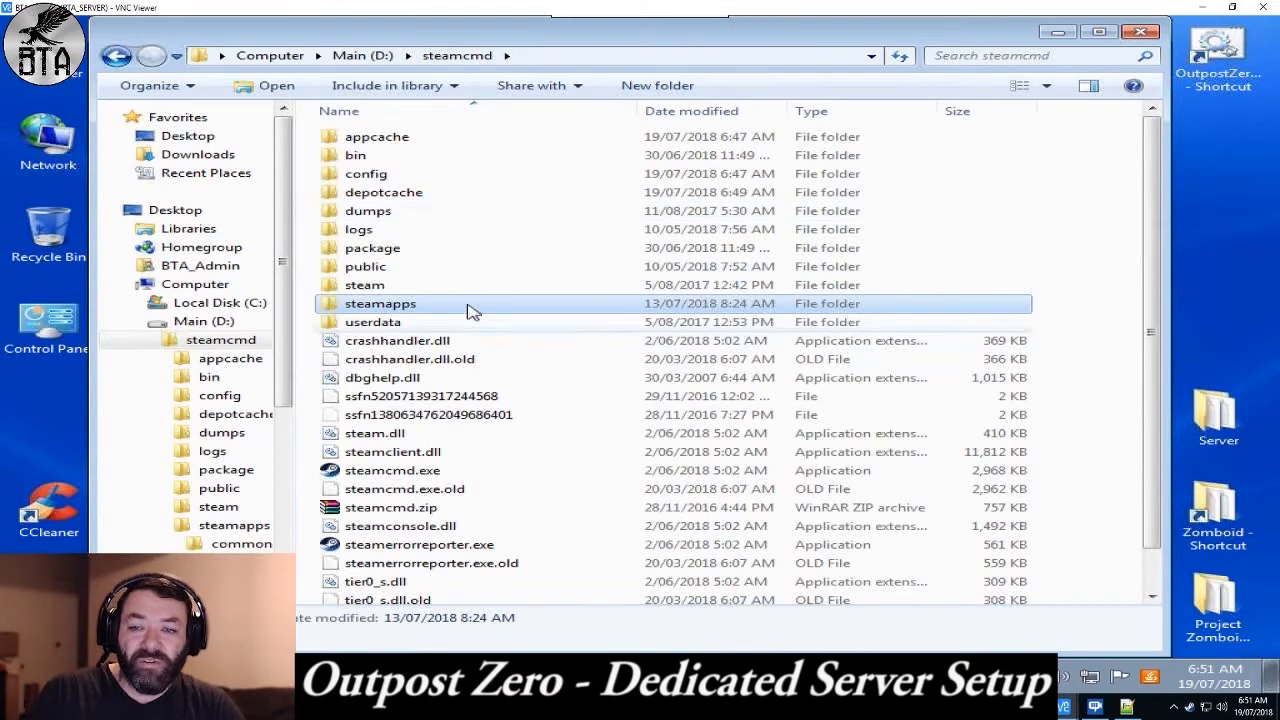
double_click(383, 308)
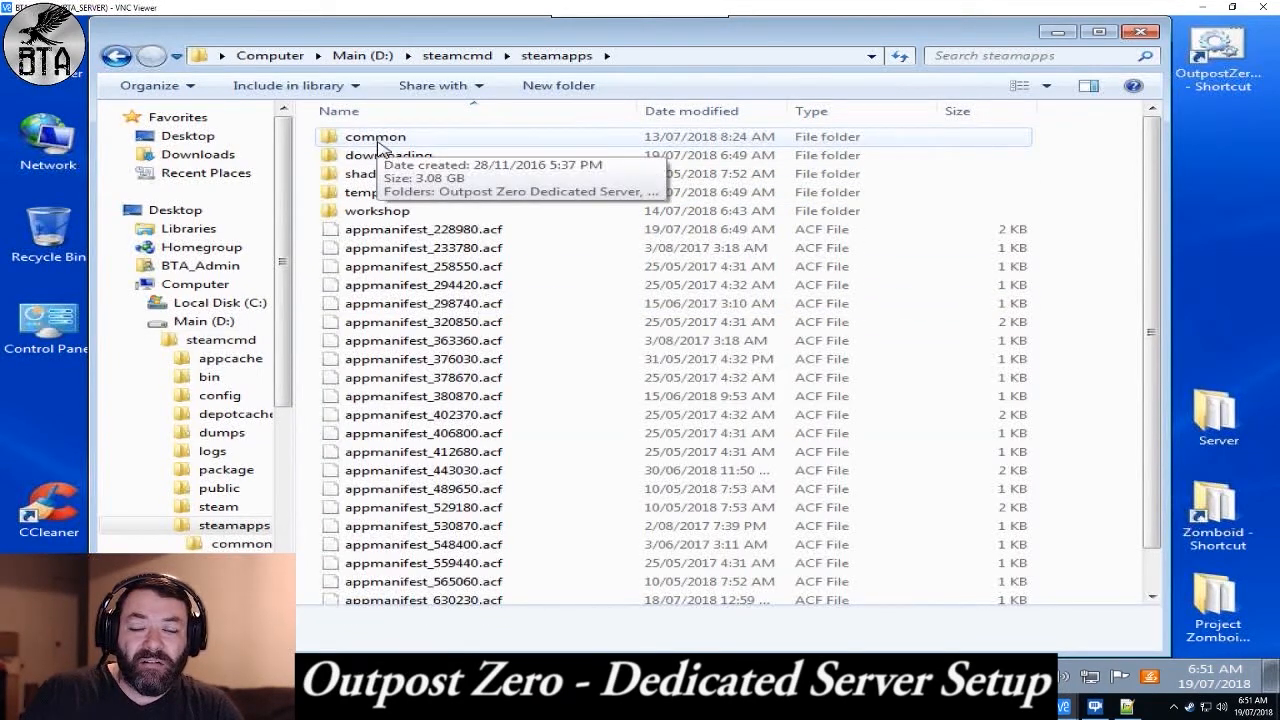
click(380, 146)
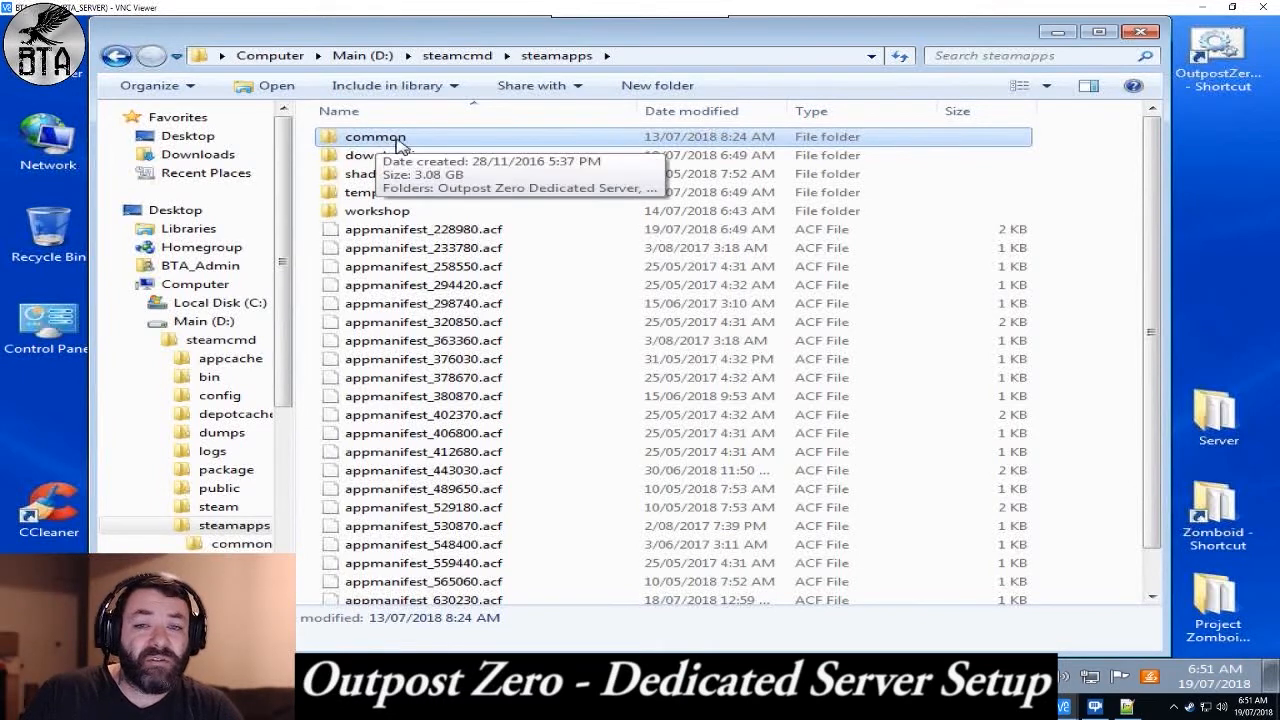
click(1138, 34)
Open RunServer.bat from the Outpost Zero Dedicated Server's WindowsServer folder in Notepad++.
double_click(334, 45)
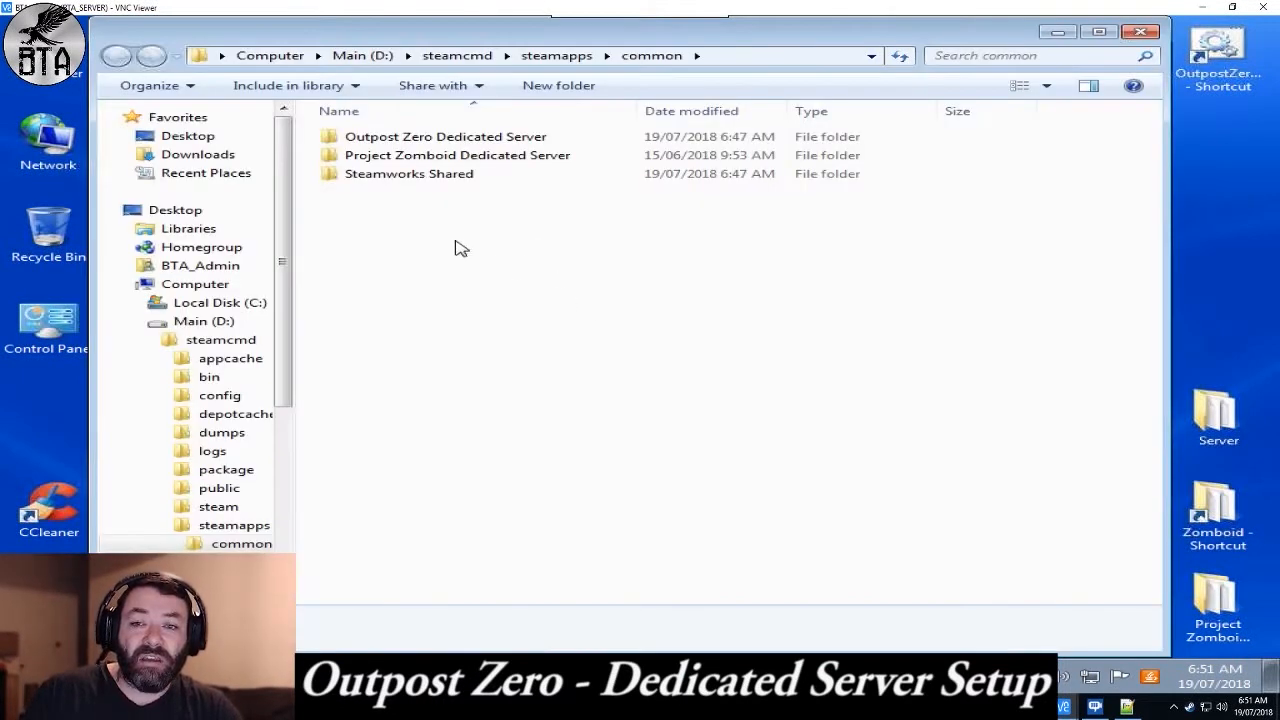
double_click(412, 140)
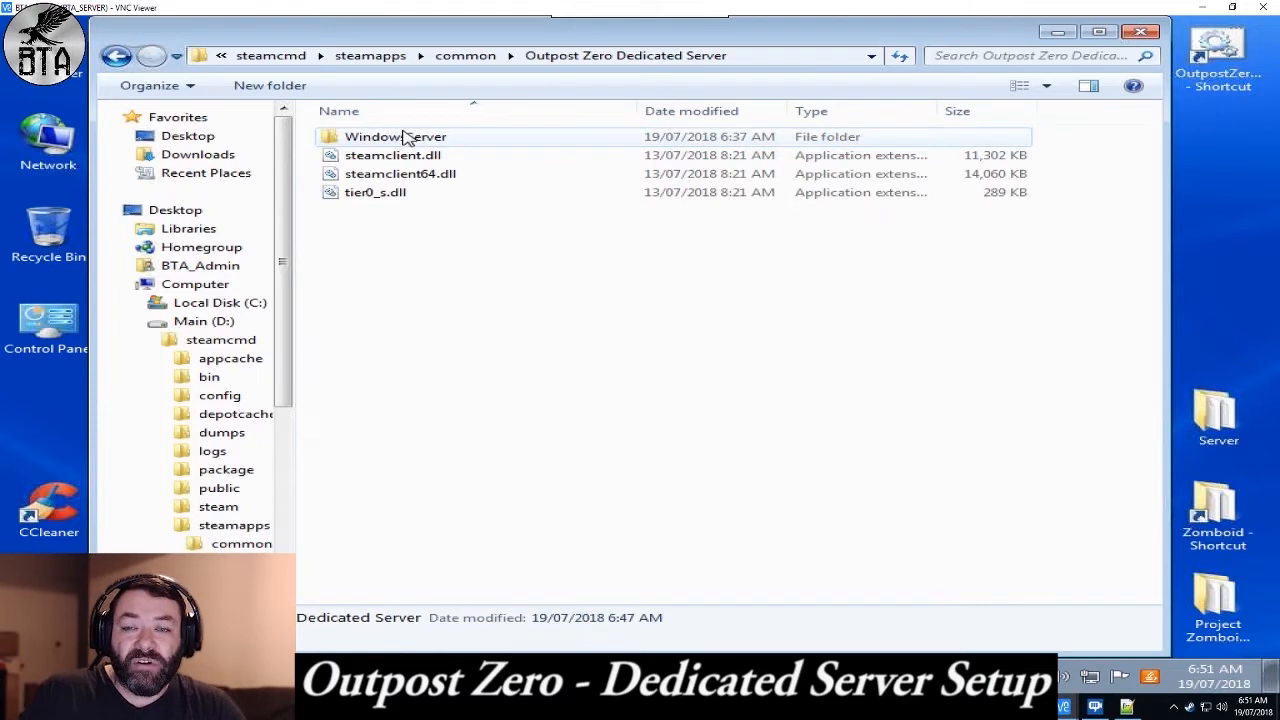
double_click(380, 140)
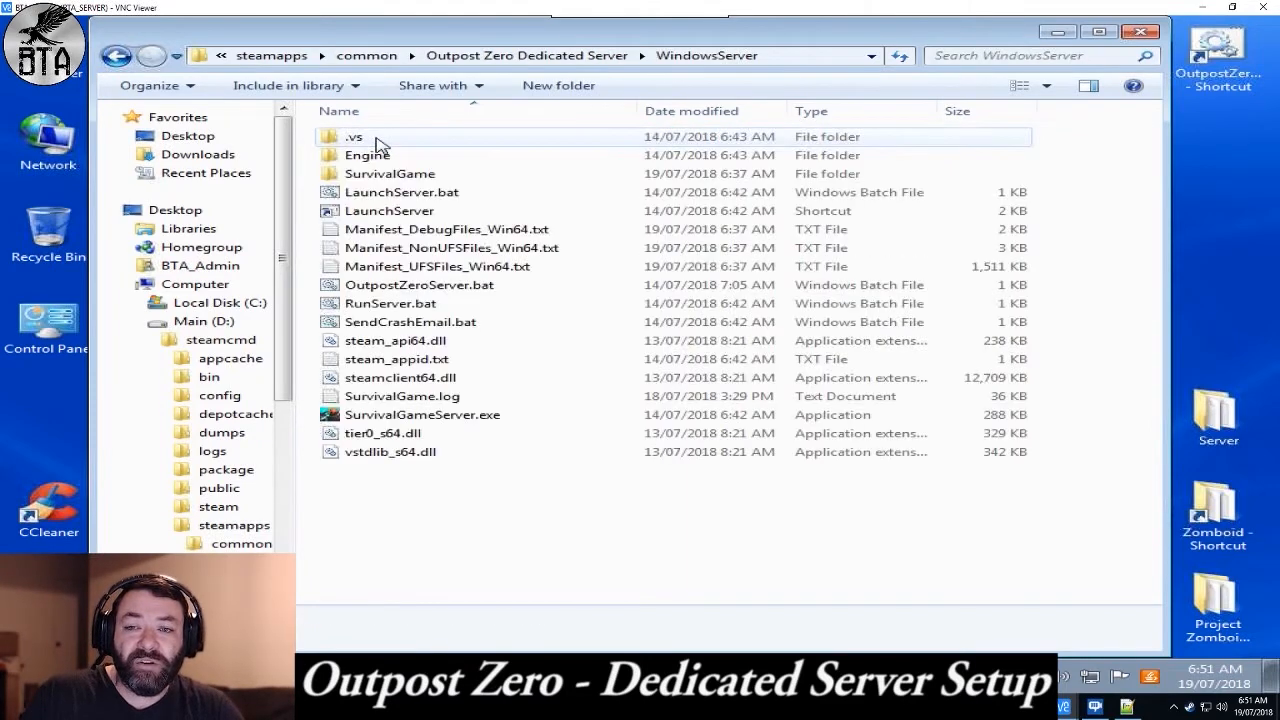
click(385, 304)
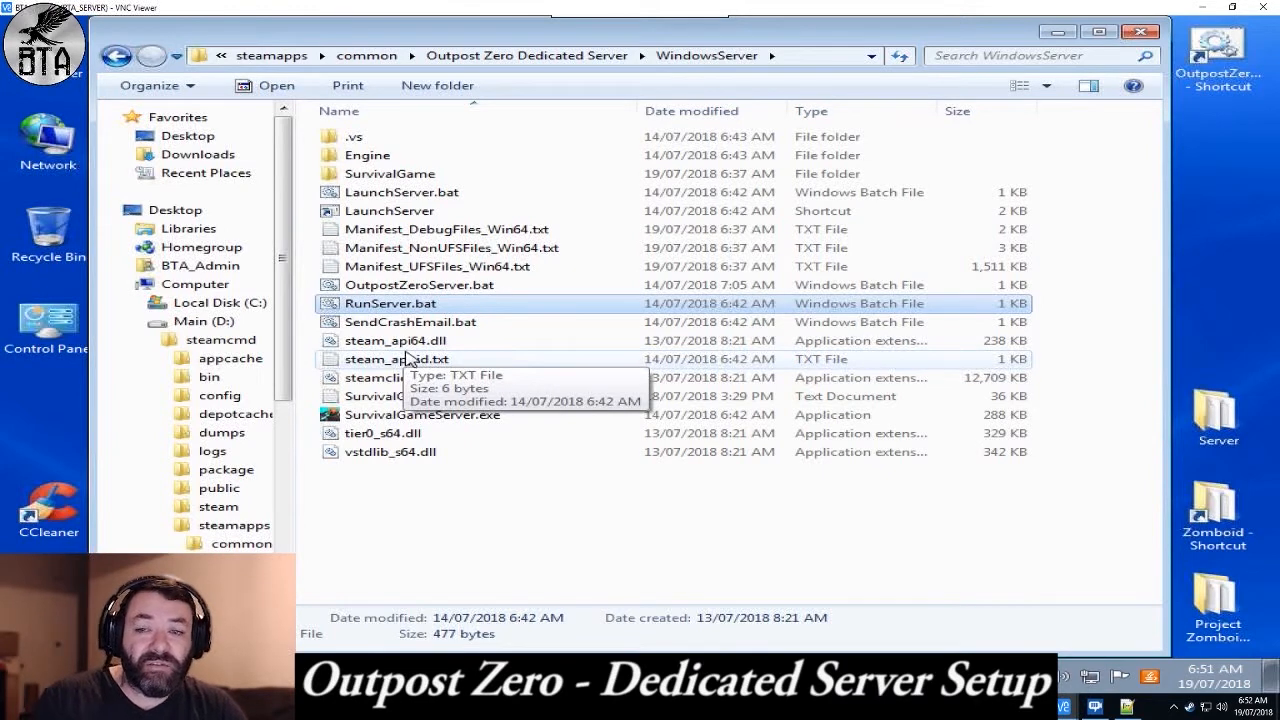
right_click(358, 305)
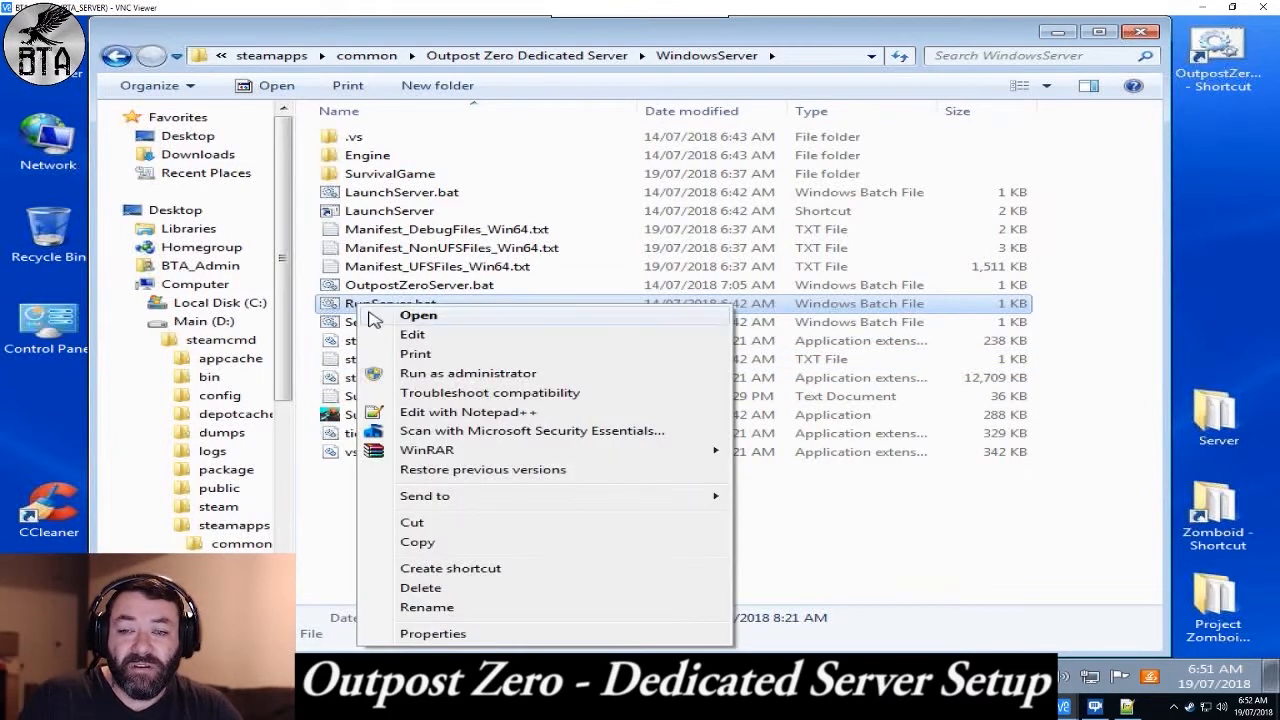
click(432, 412)
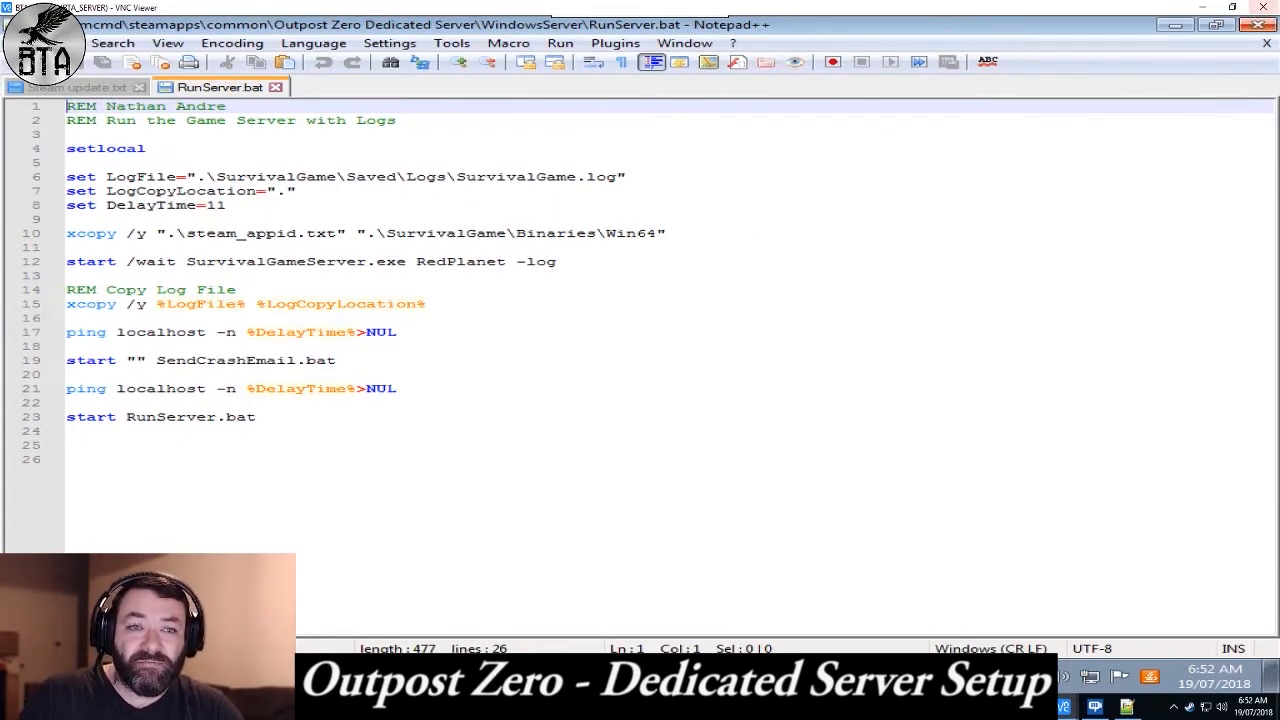
Return to the WindowsServer folder and open OutpostZeroServer.bat in Notepad++ as well.
click(1175, 24)
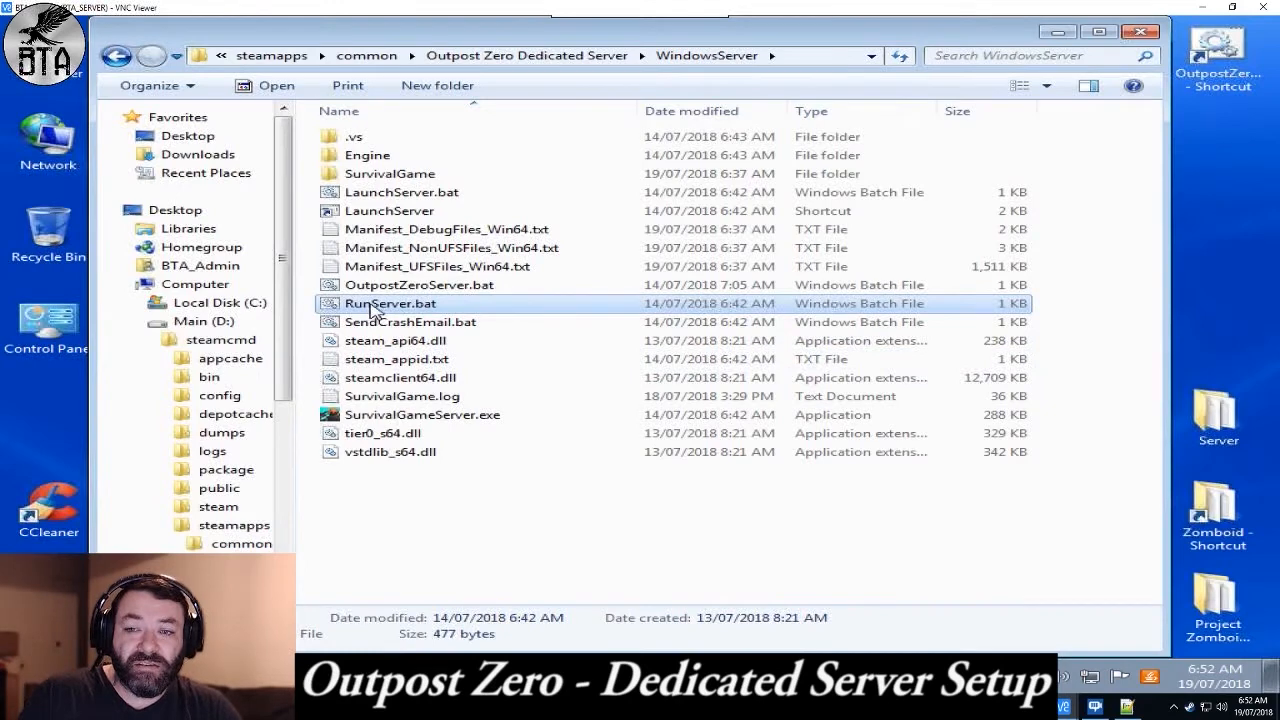
drag(427, 523, 420, 523)
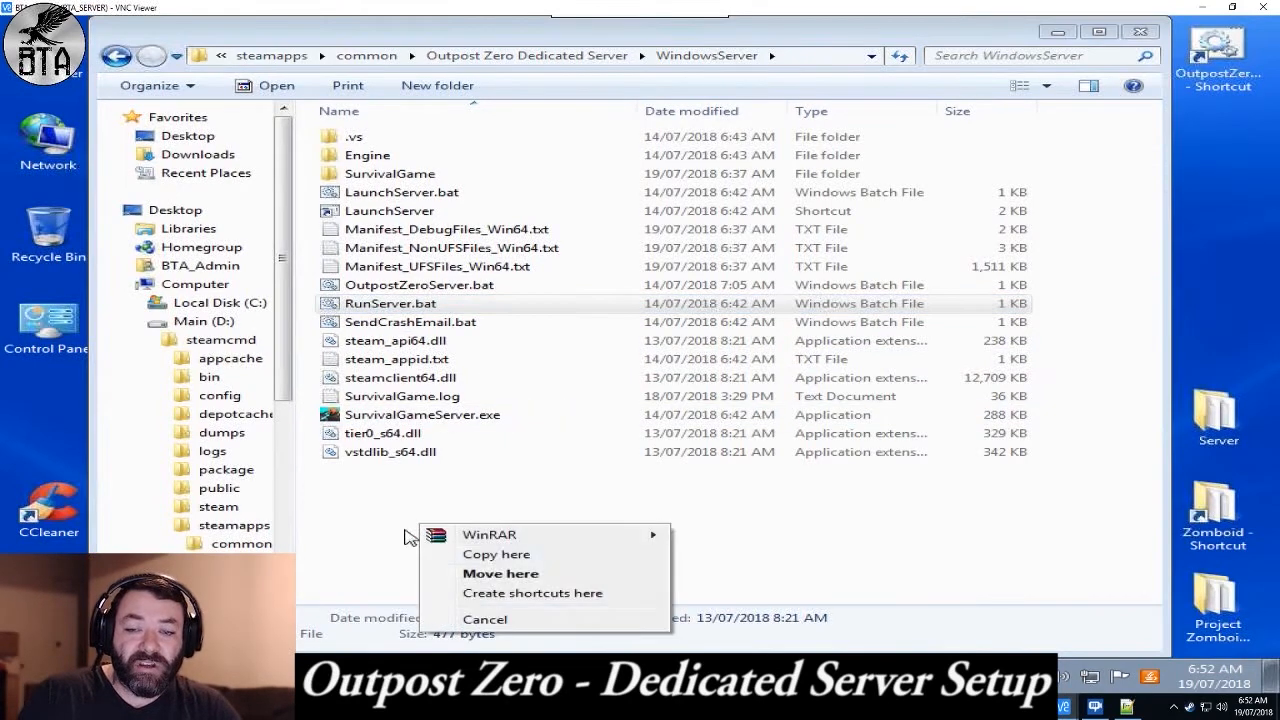
click(343, 537)
click(375, 288)
right_click(375, 290)
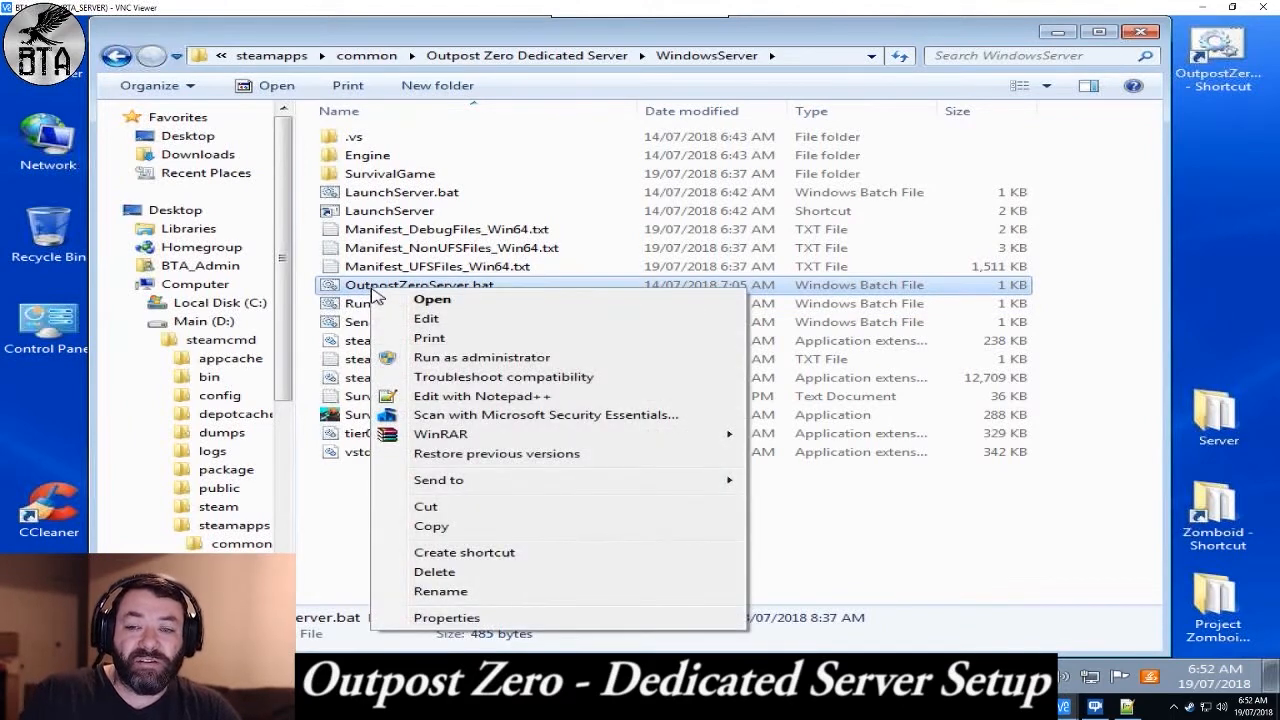
click(432, 397)
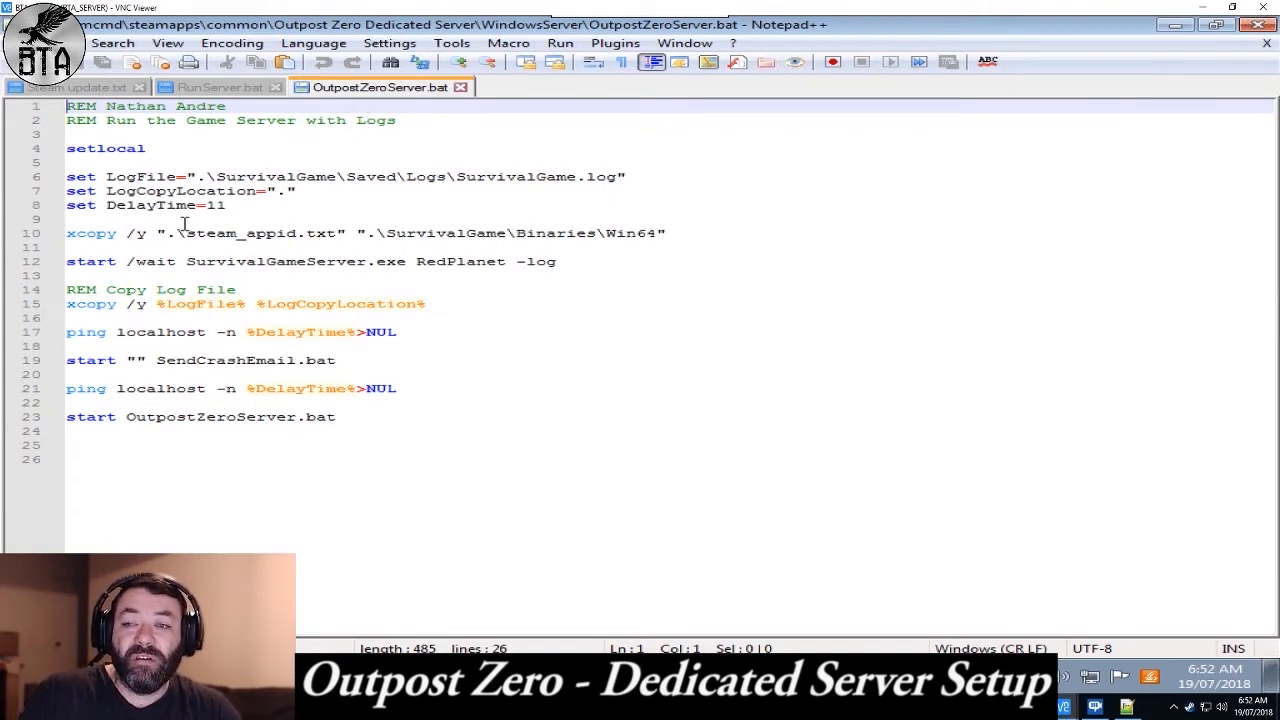
Compare the file name in the final start line of RunServer.bat and OutpostZeroServer.bat, and close both files.
click(212, 88)
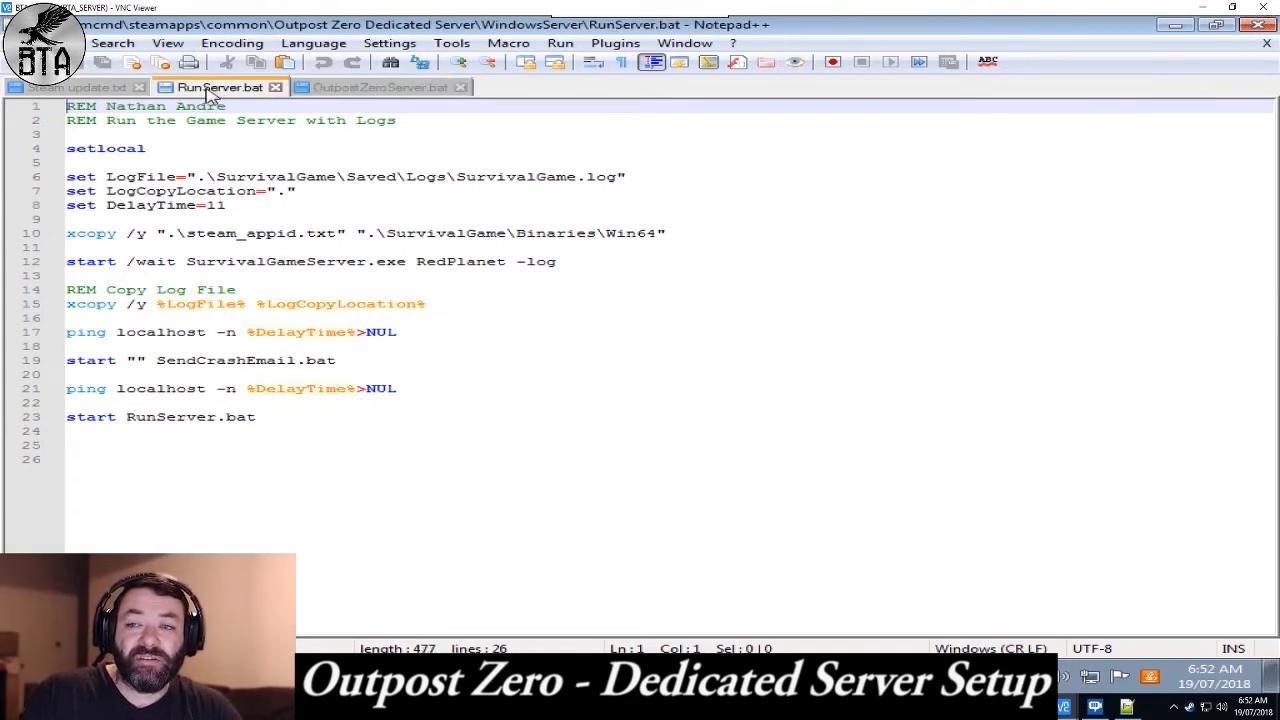
double_click(167, 420)
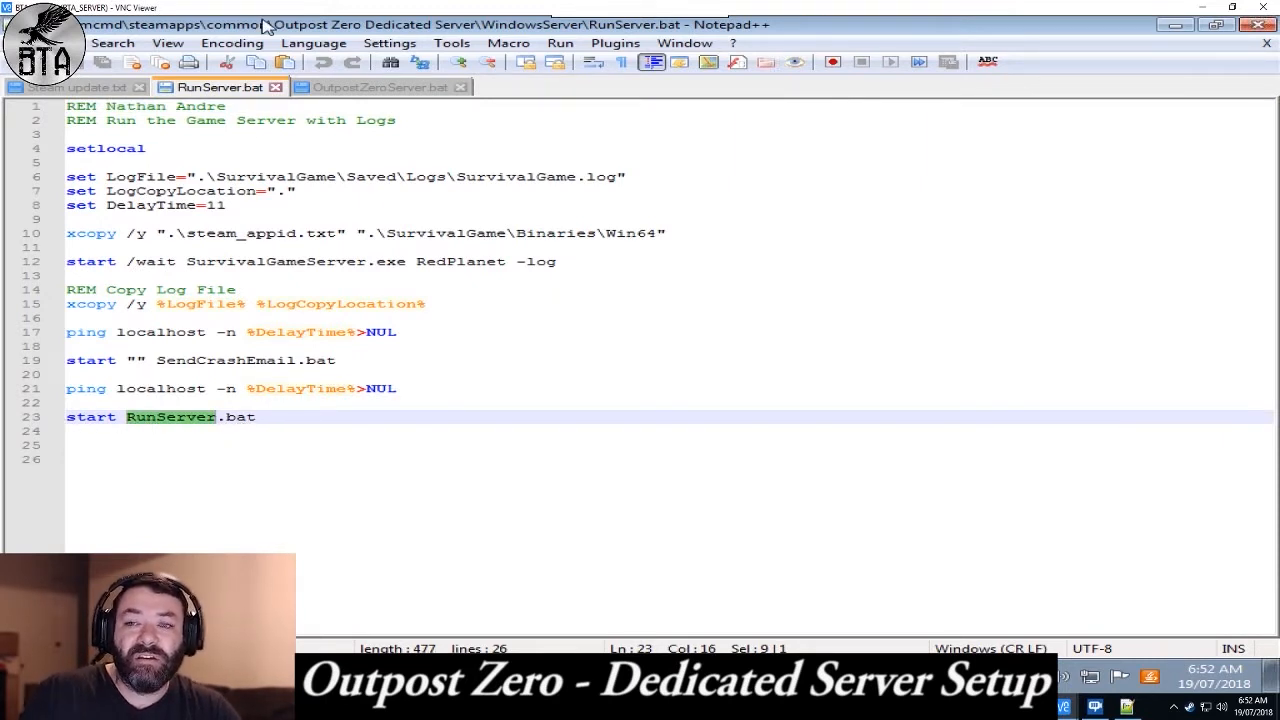
click(363, 88)
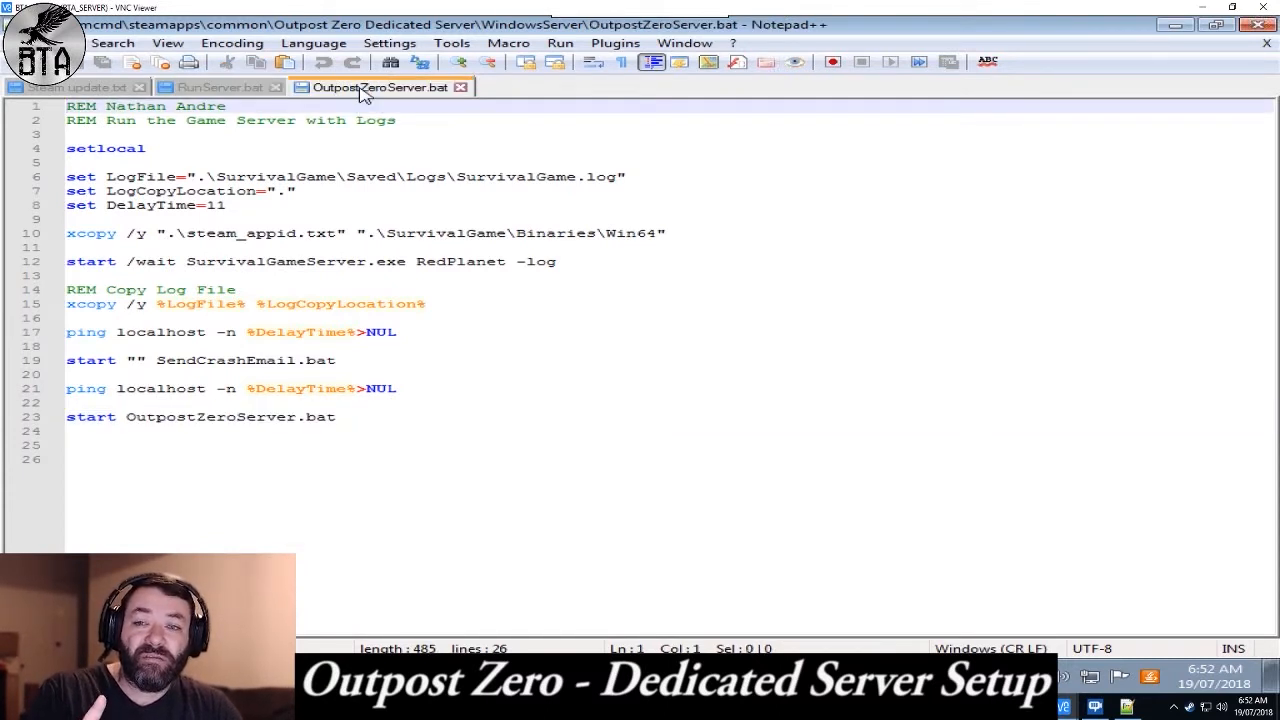
double_click(178, 417)
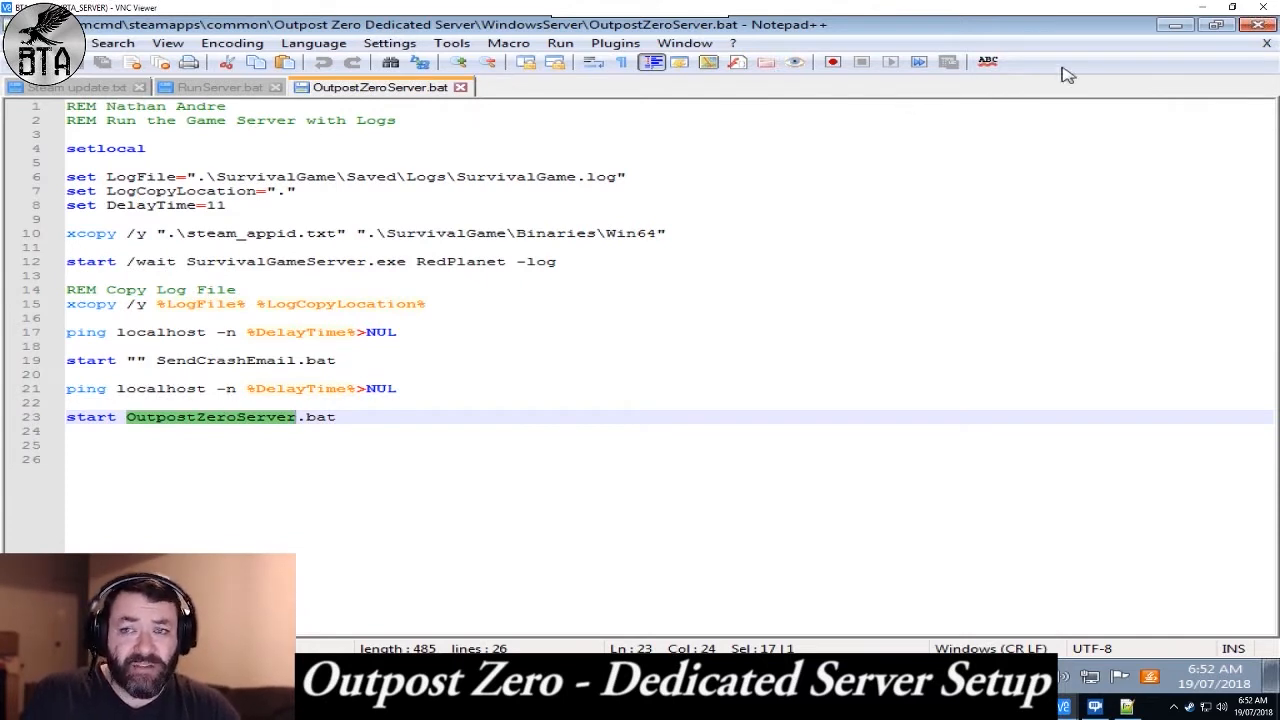
click(273, 87)
click(324, 87)
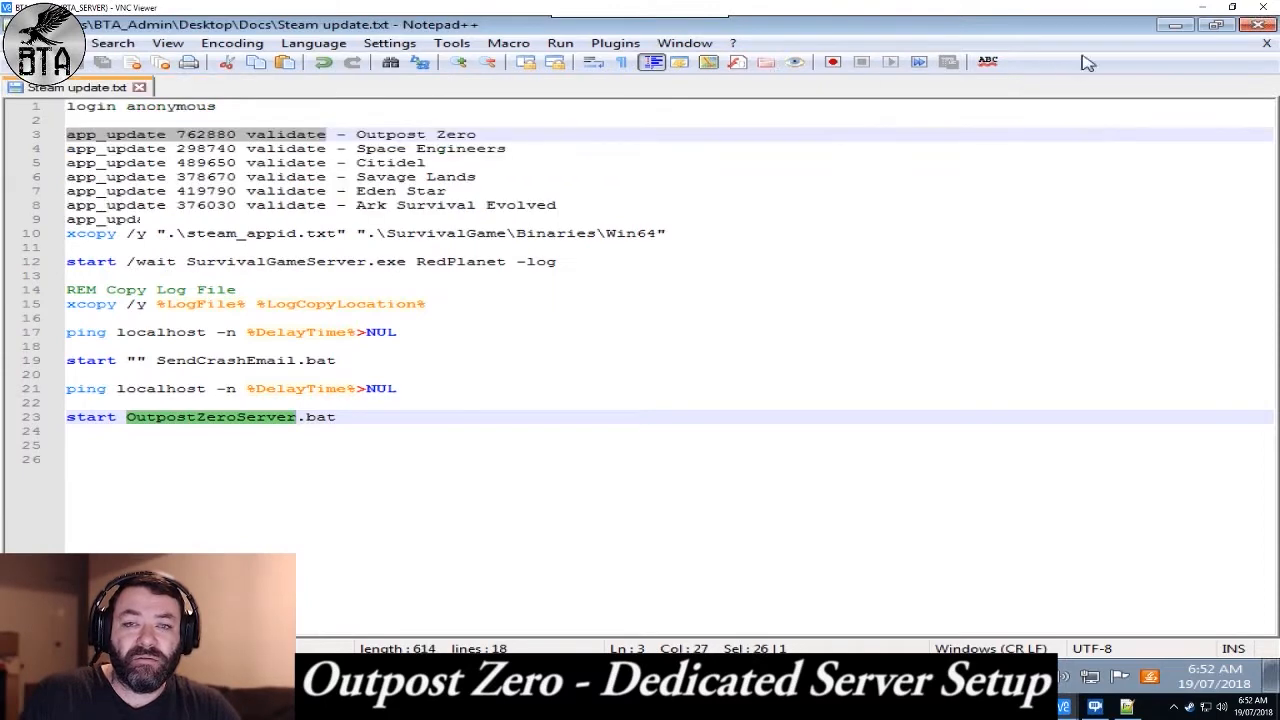
click(1177, 25)
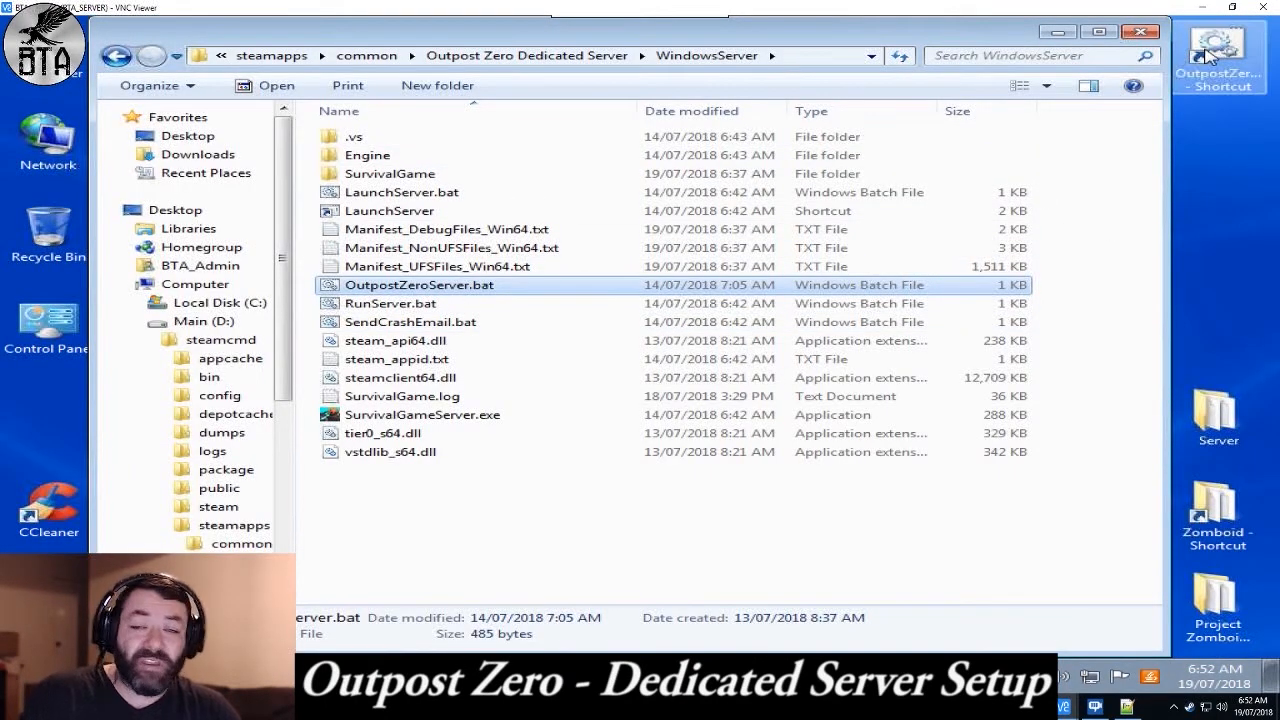
Open DefaultGame.ini from the SurvivalGame\Config folder in Notepad++ and locate its [ServerSettings] section.
double_click(367, 175)
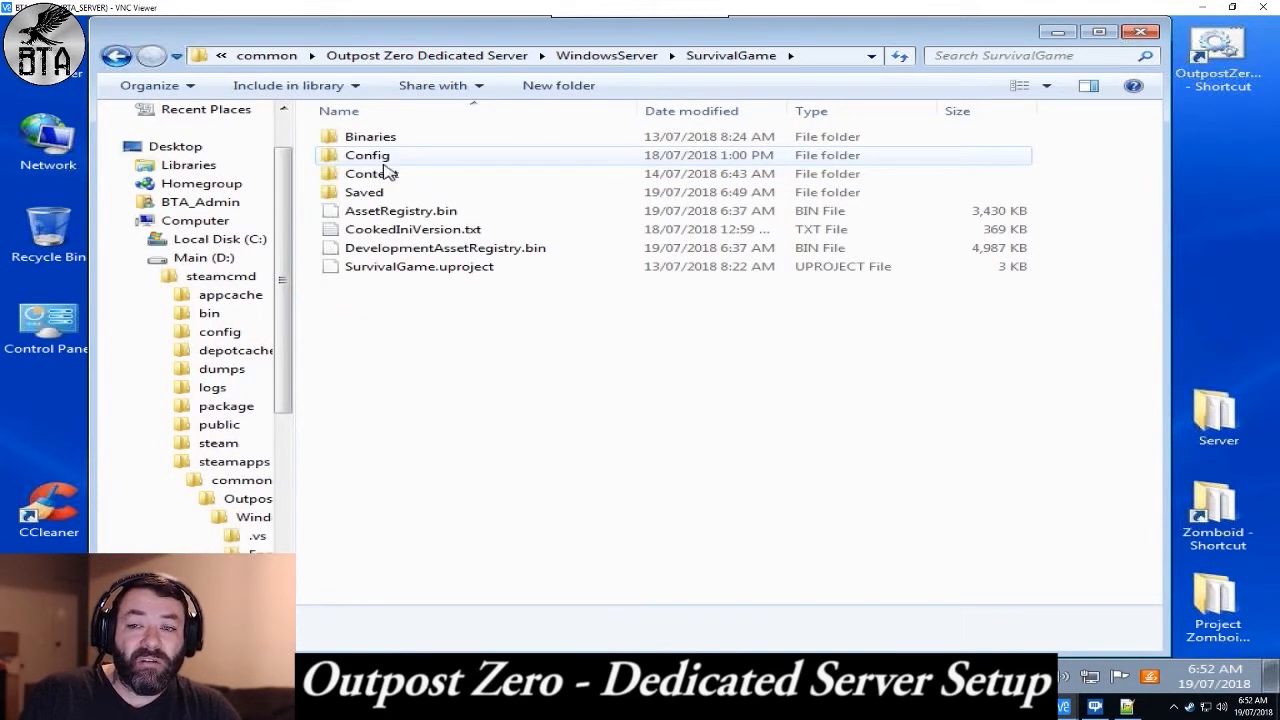
click(399, 158)
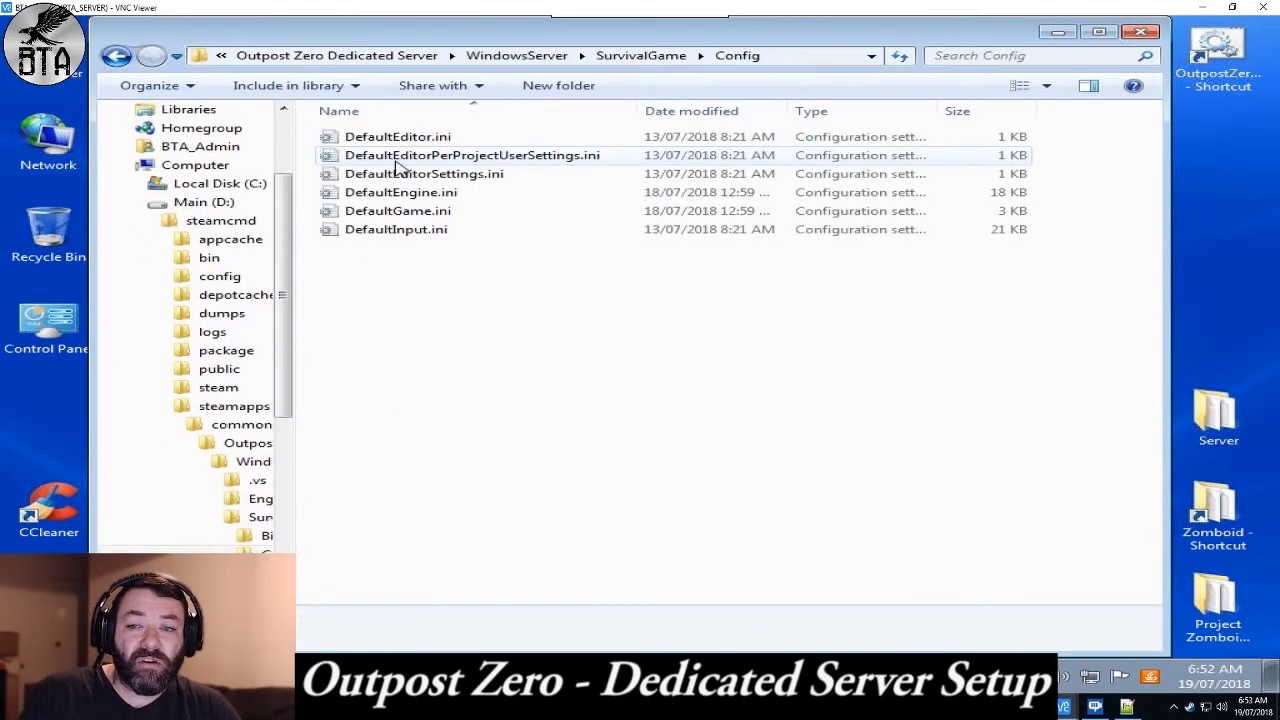
click(385, 213)
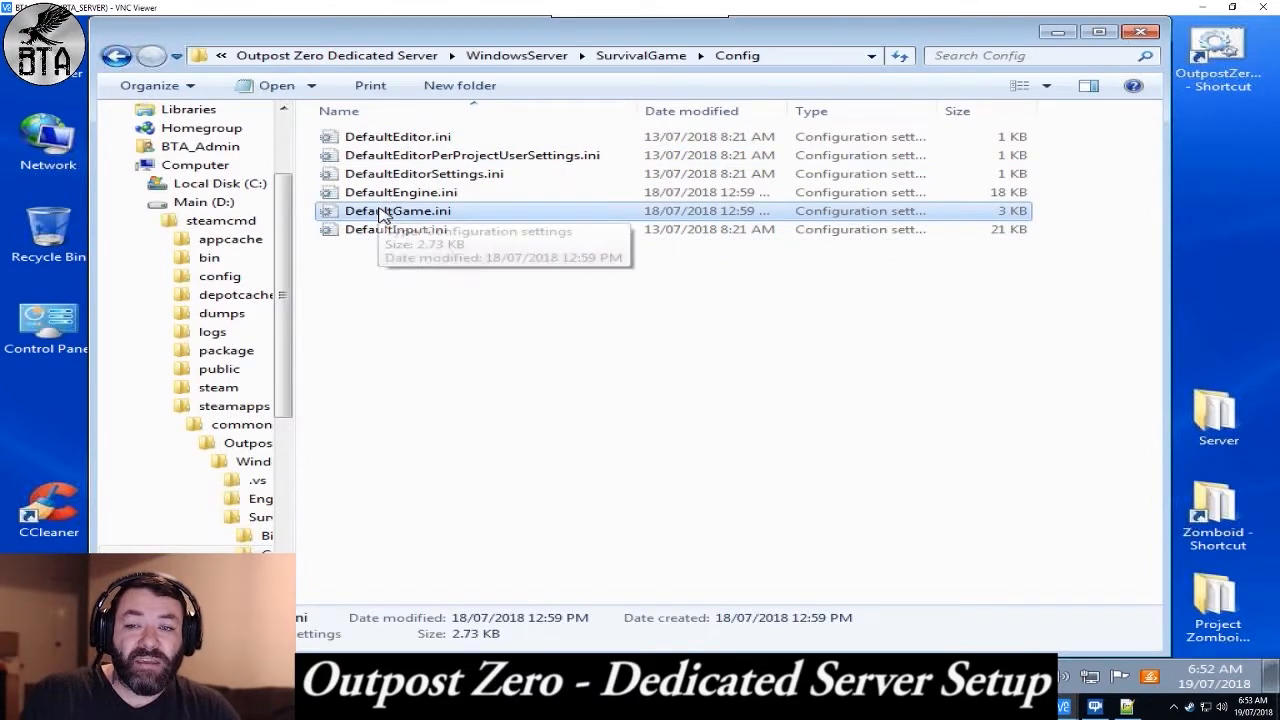
right_click(383, 214)
click(443, 277)
scroll(420, 295, down, 19)
scroll(420, 306, down, 1)
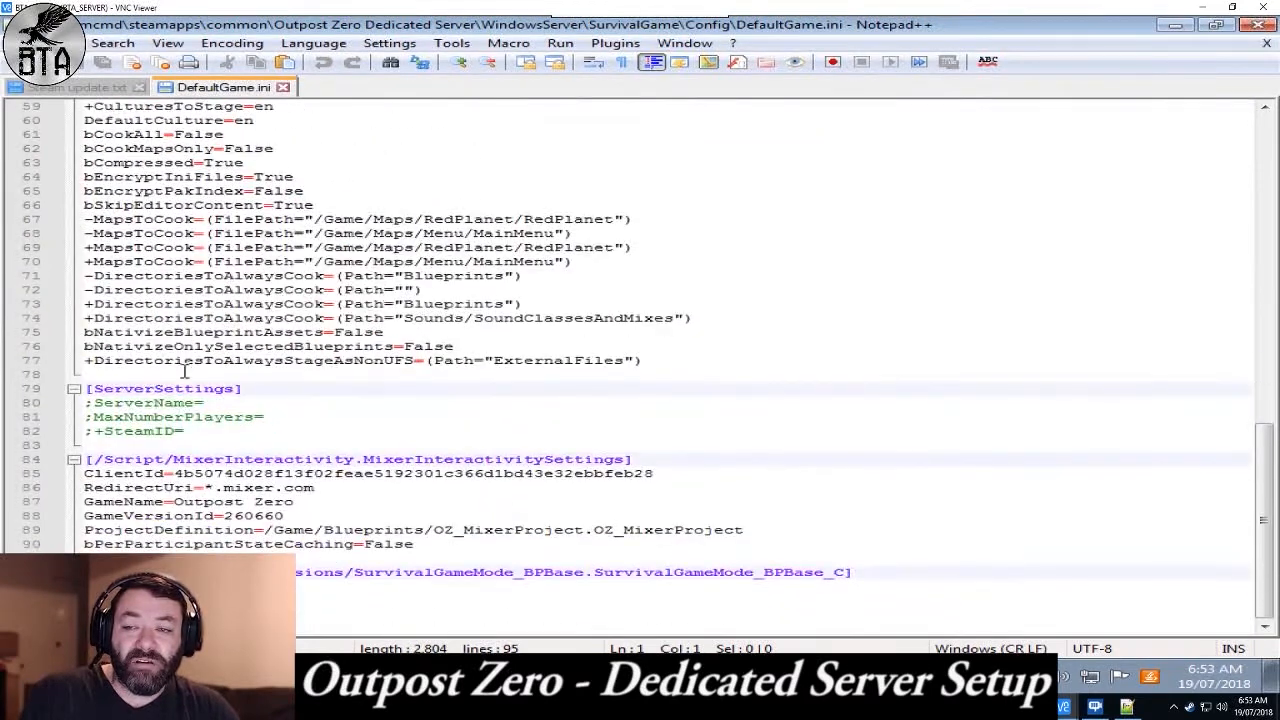
Copy the [ServerSettings] block with its ServerName, MaxNumberPlayers and SteamID lines, and close DefaultGame.ini.
drag(89, 387, 195, 430)
key(ctrl+c)
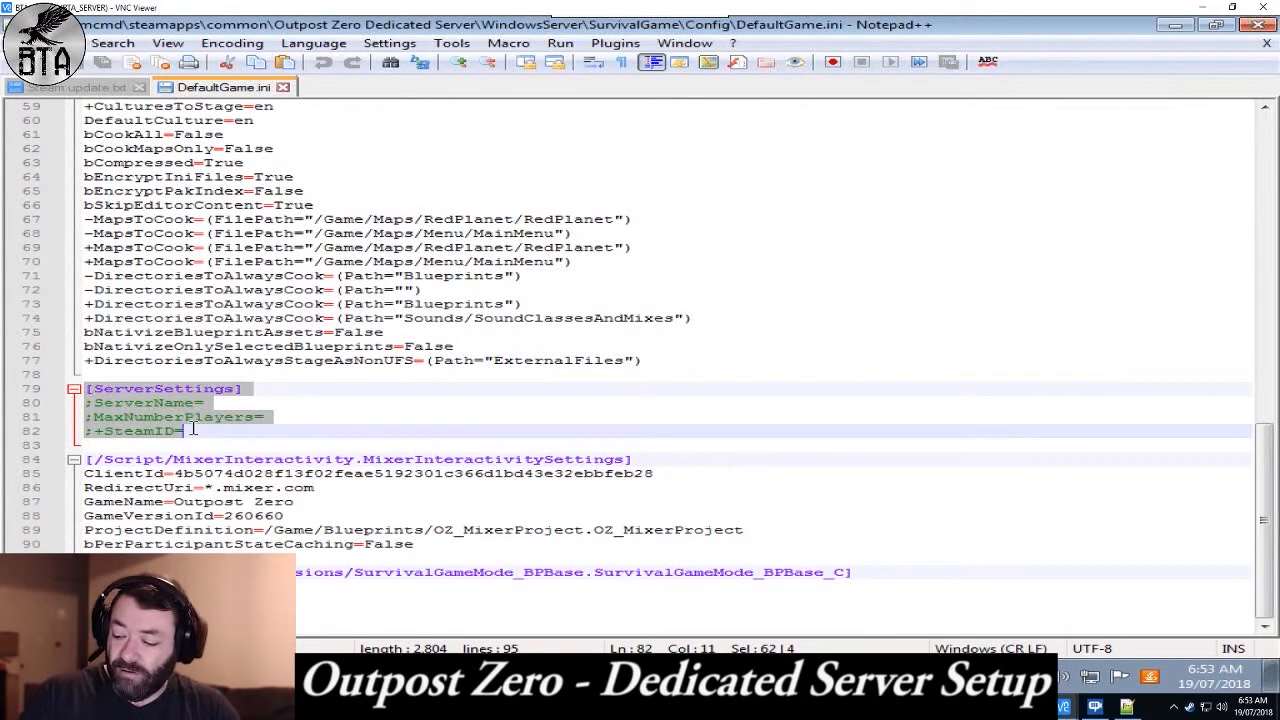
click(283, 90)
click(1174, 26)
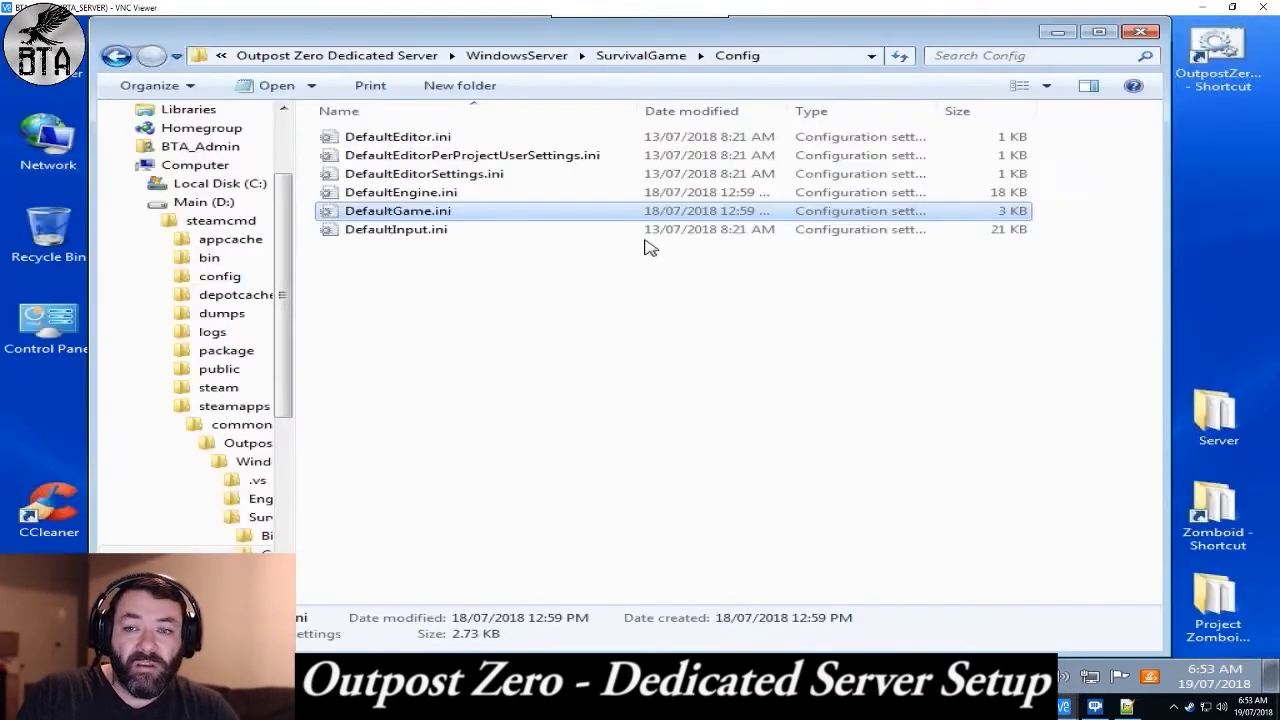
Go to the Saved\Config\WindowsServer folder inside SurvivalGame.
click(645, 58)
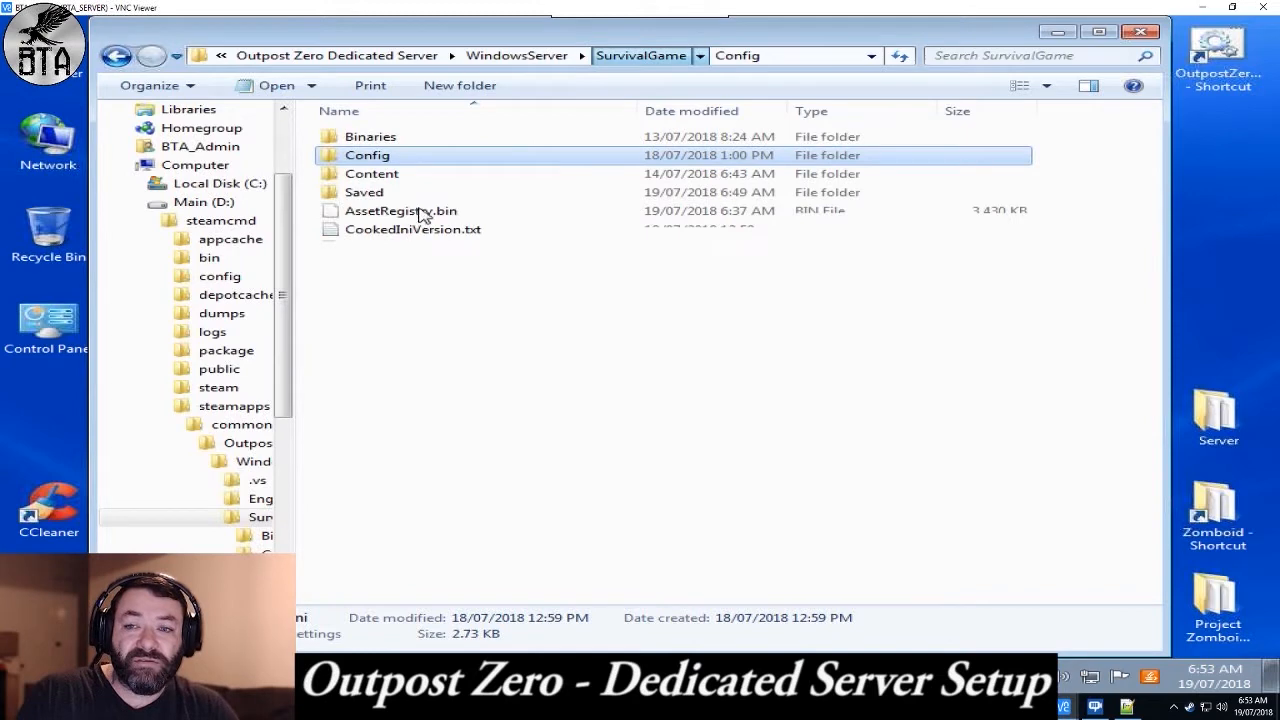
double_click(364, 192)
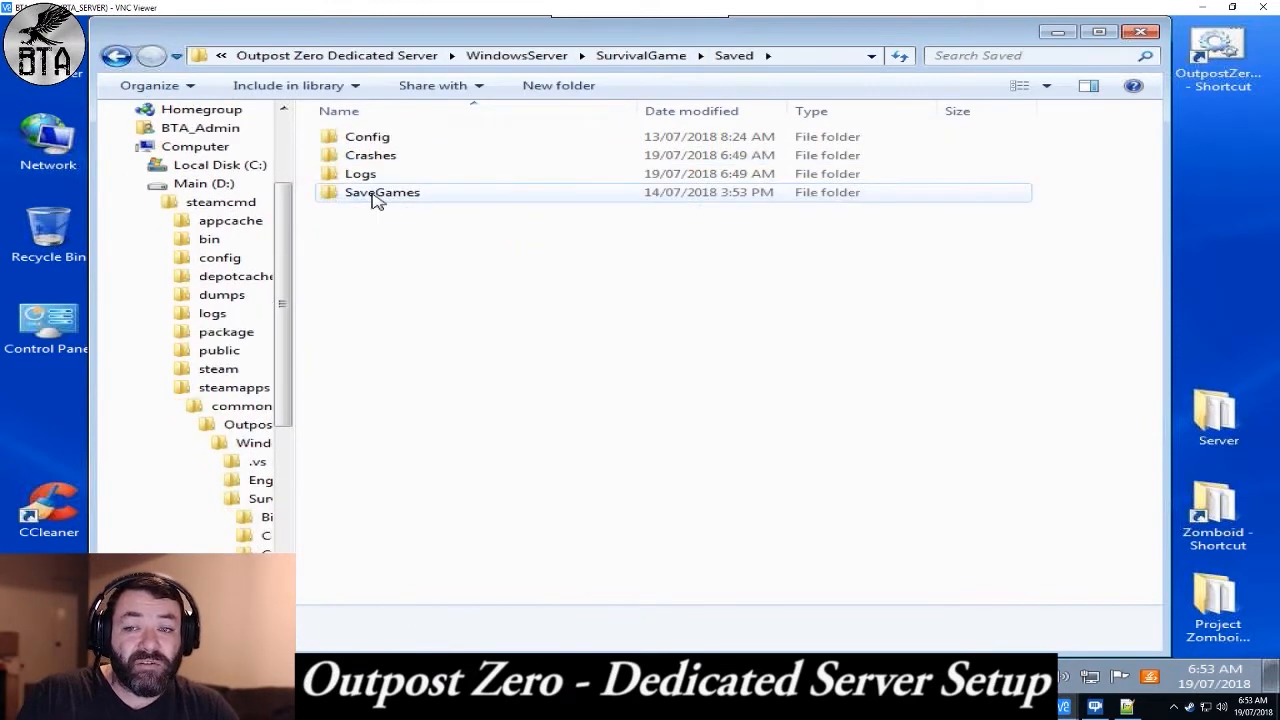
double_click(385, 145)
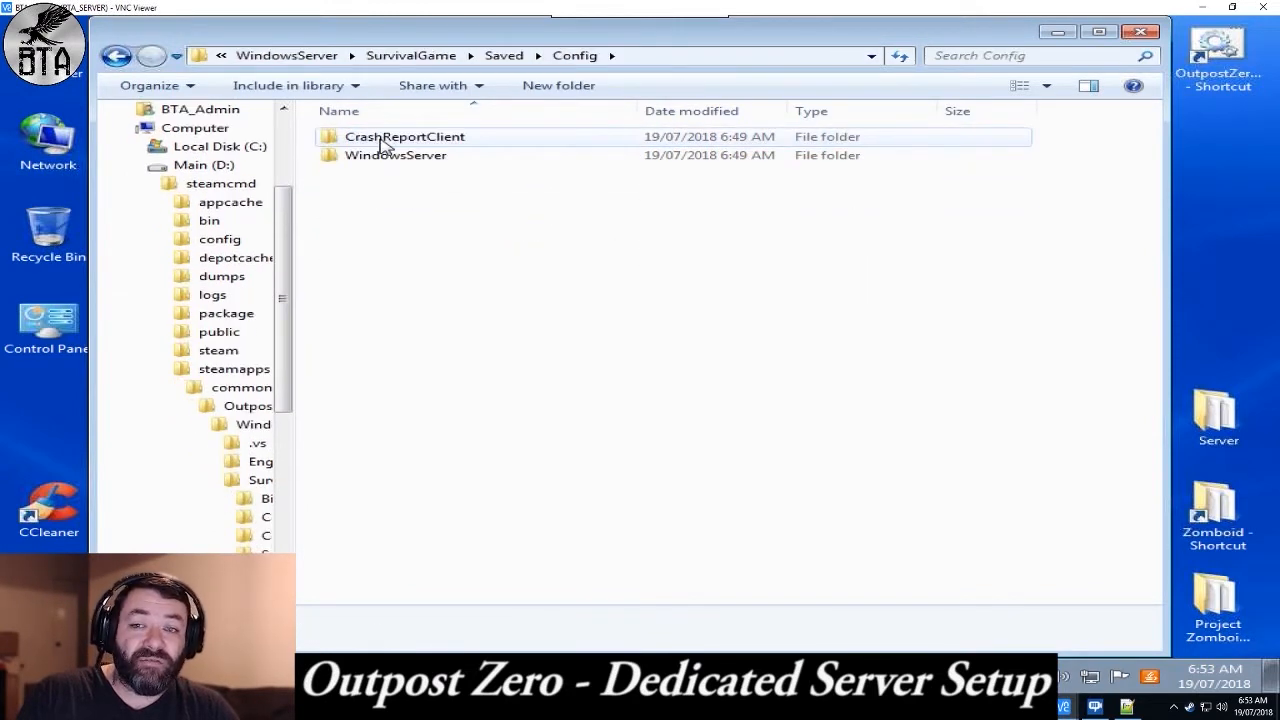
double_click(390, 158)
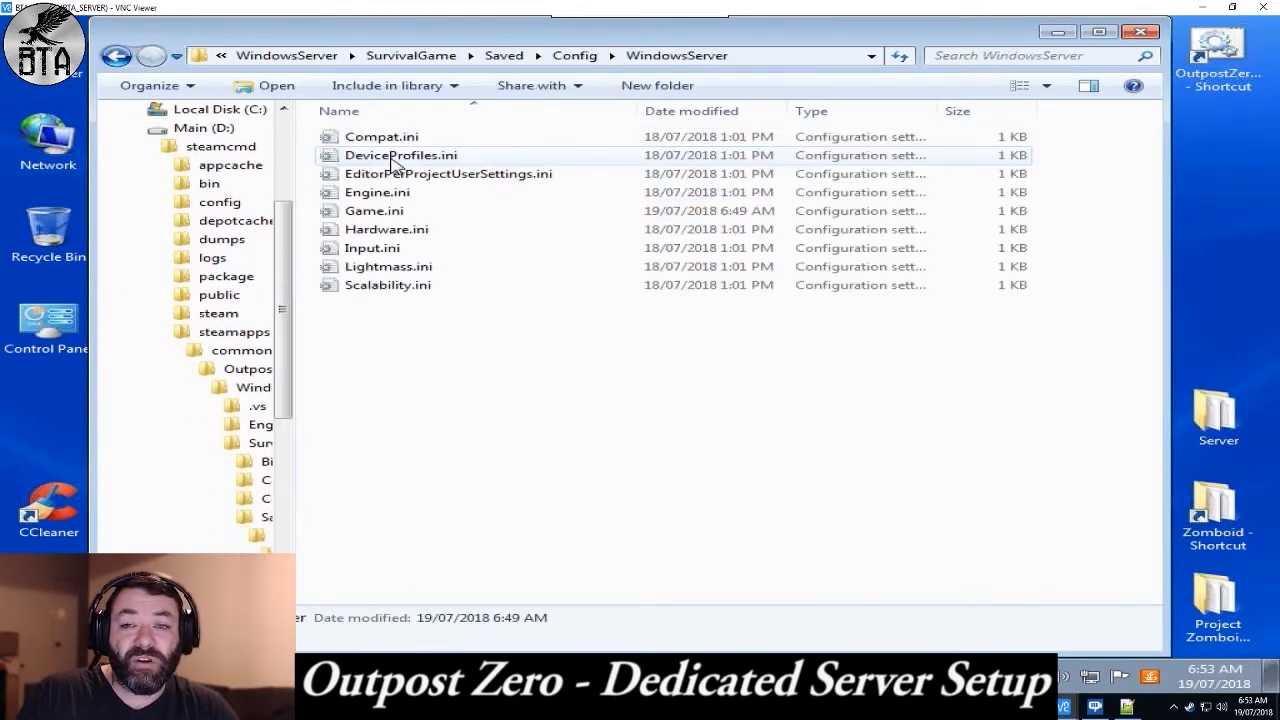
Open Game.ini from the WindowsServer config folder in Notepad++ and paste the copied [ServerSettings] block into it.
click(372, 213)
right_click(372, 215)
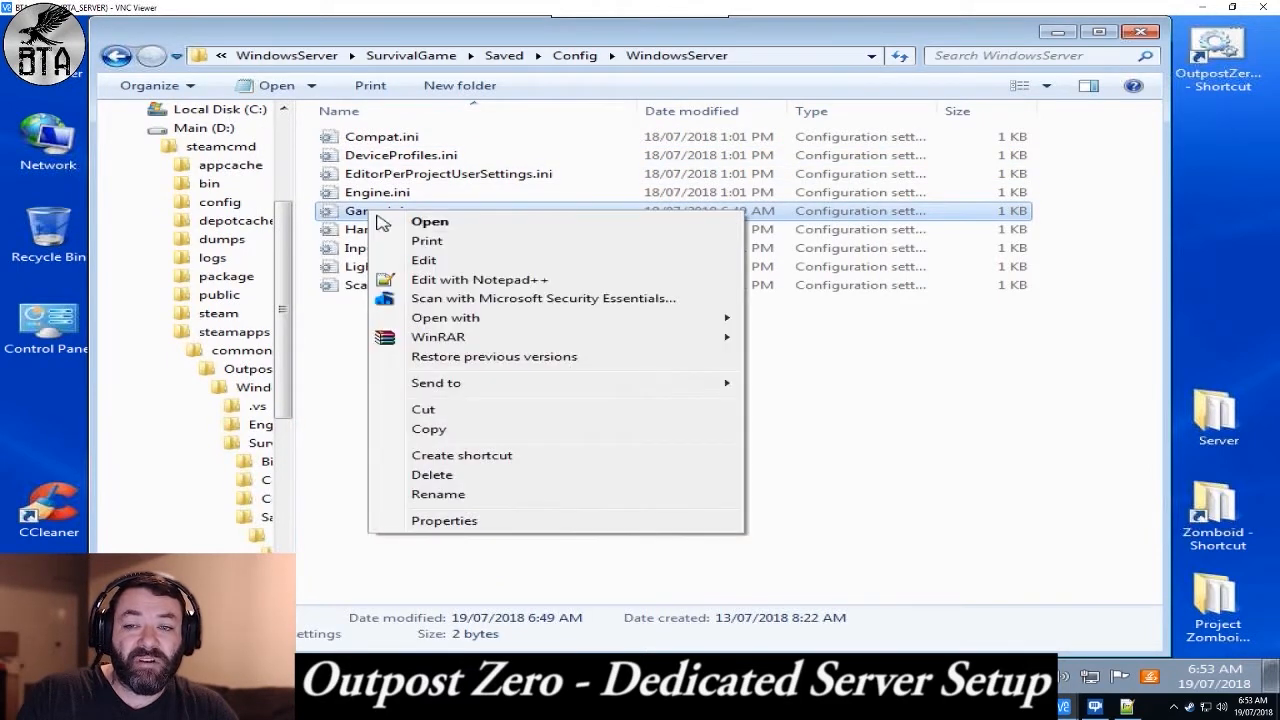
click(466, 279)
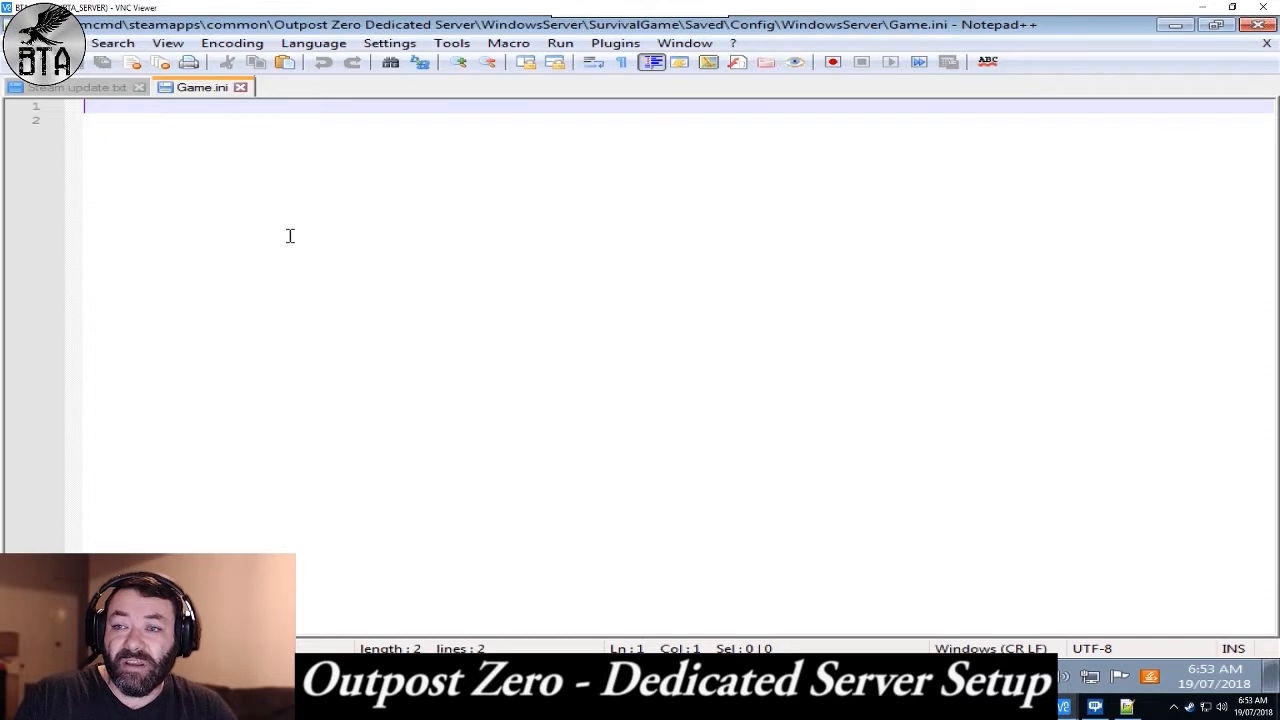
key(ctrl+v)
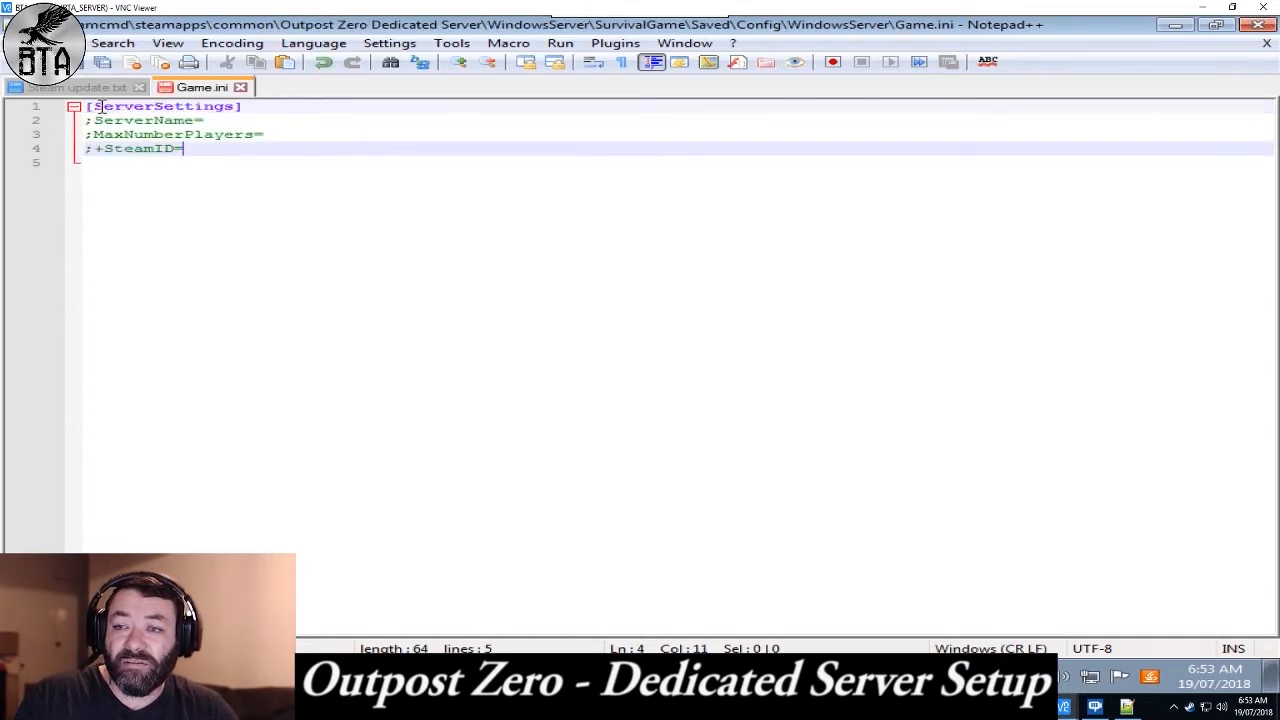
Uncomment the ServerName, MaxNumberPlayers and +SteamID lines by removing their leading semicolons.
click(93, 120)
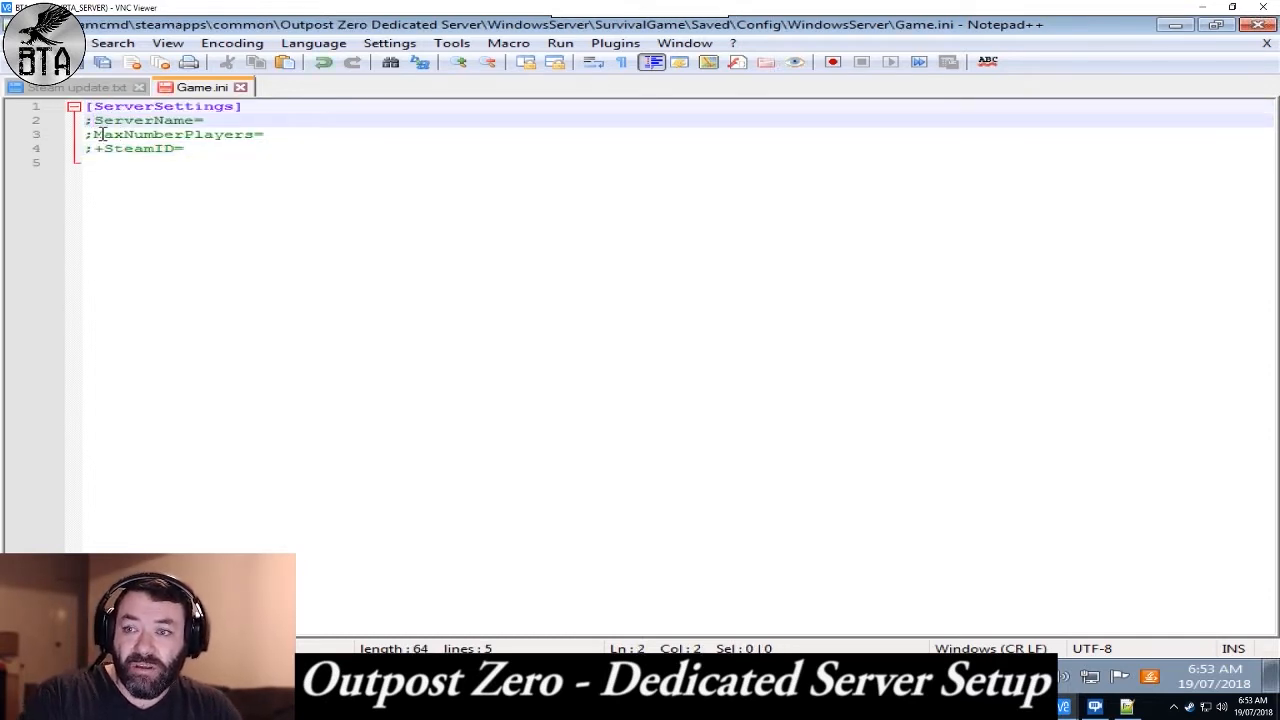
key(BackSpace)
click(93, 134)
key(BackSpace)
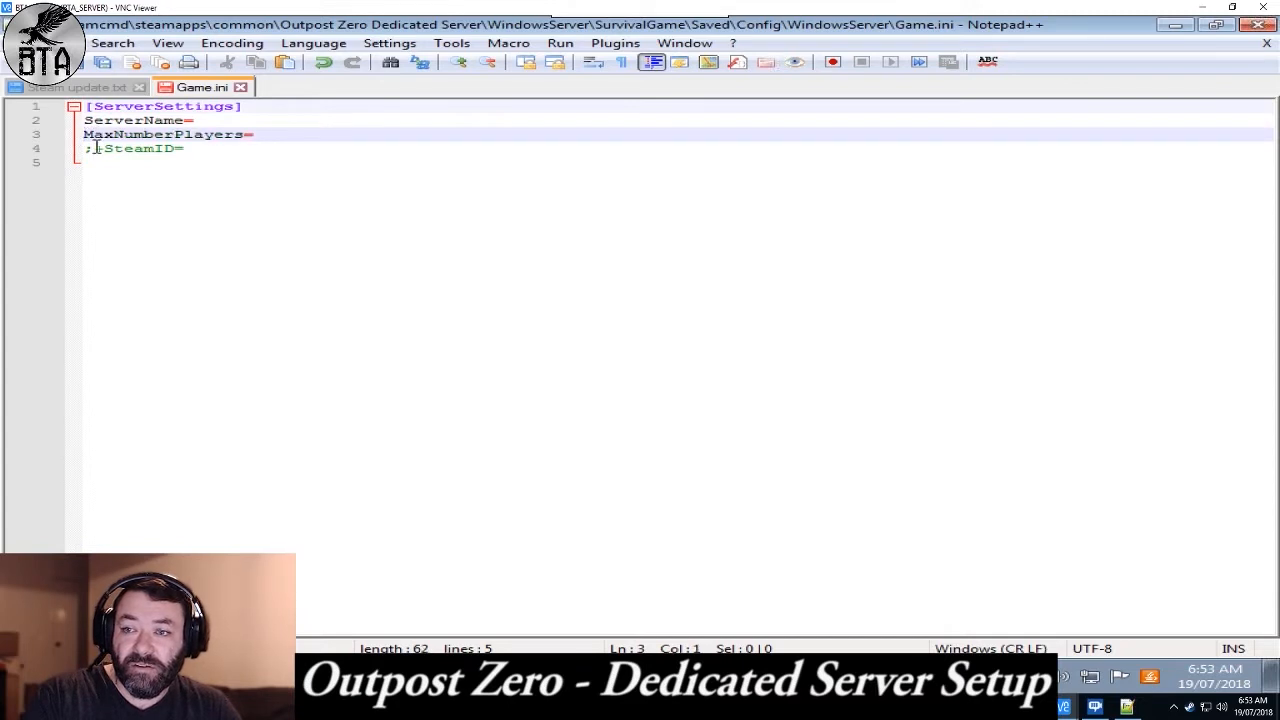
click(94, 148)
key(BackSpace)
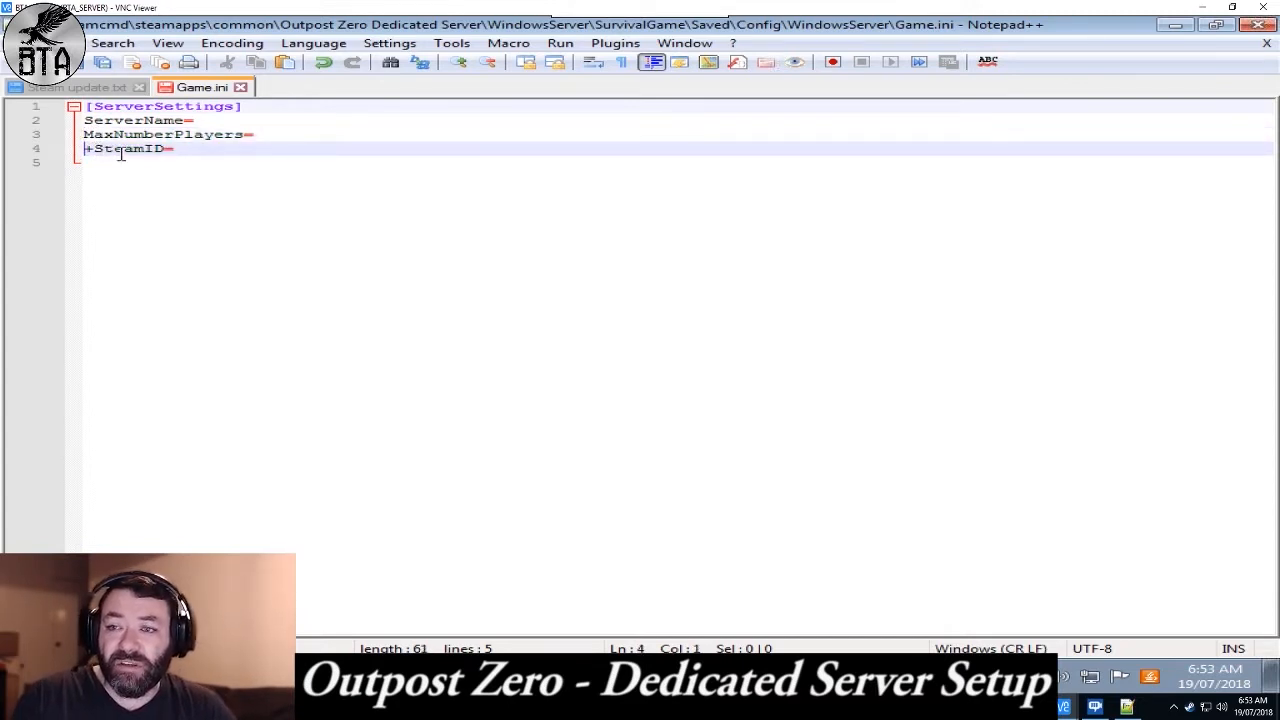
Set ServerName to "[AU] Black Talons" and MaxNumberPlayers to 32.
click(220, 120)
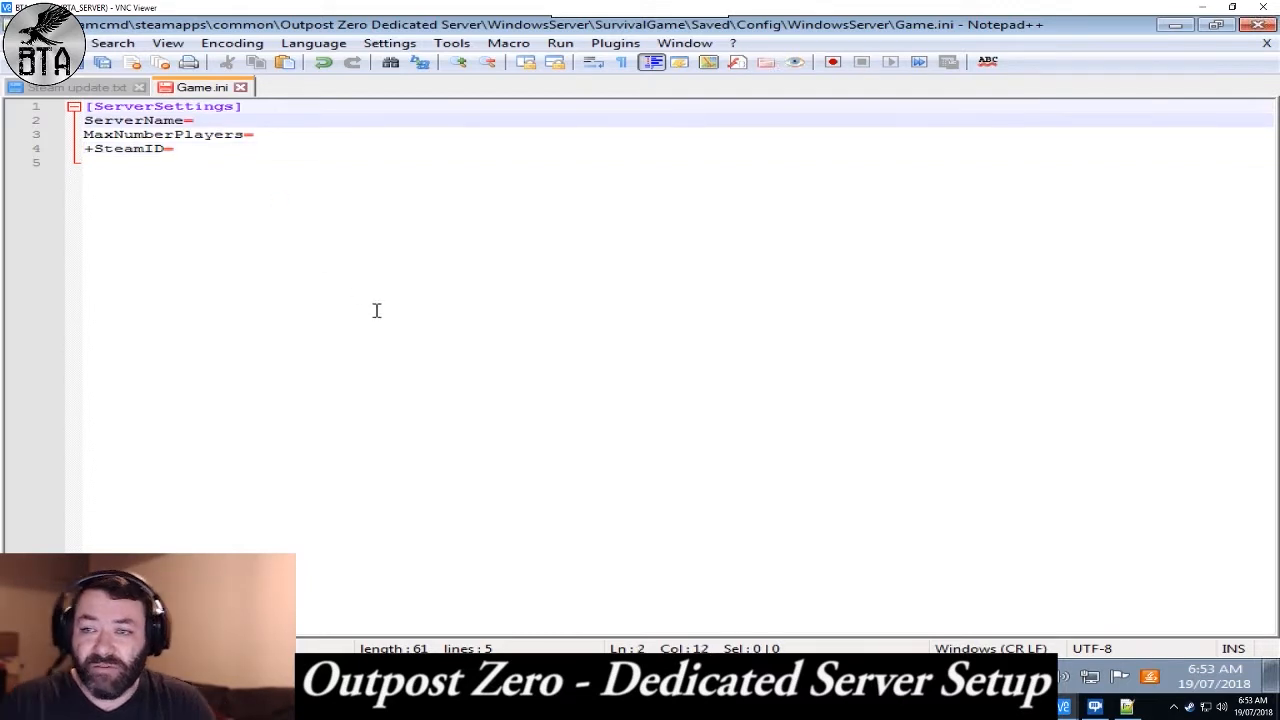
text([AU] B)
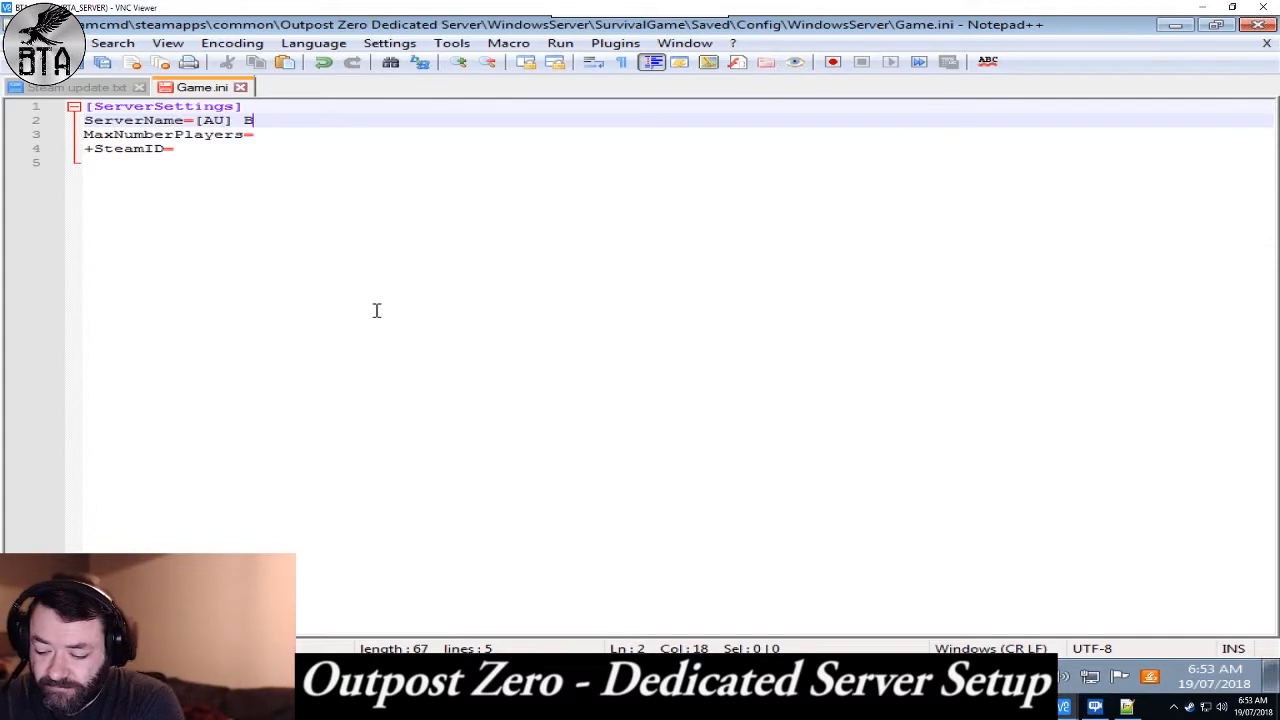
text(lack Talons)
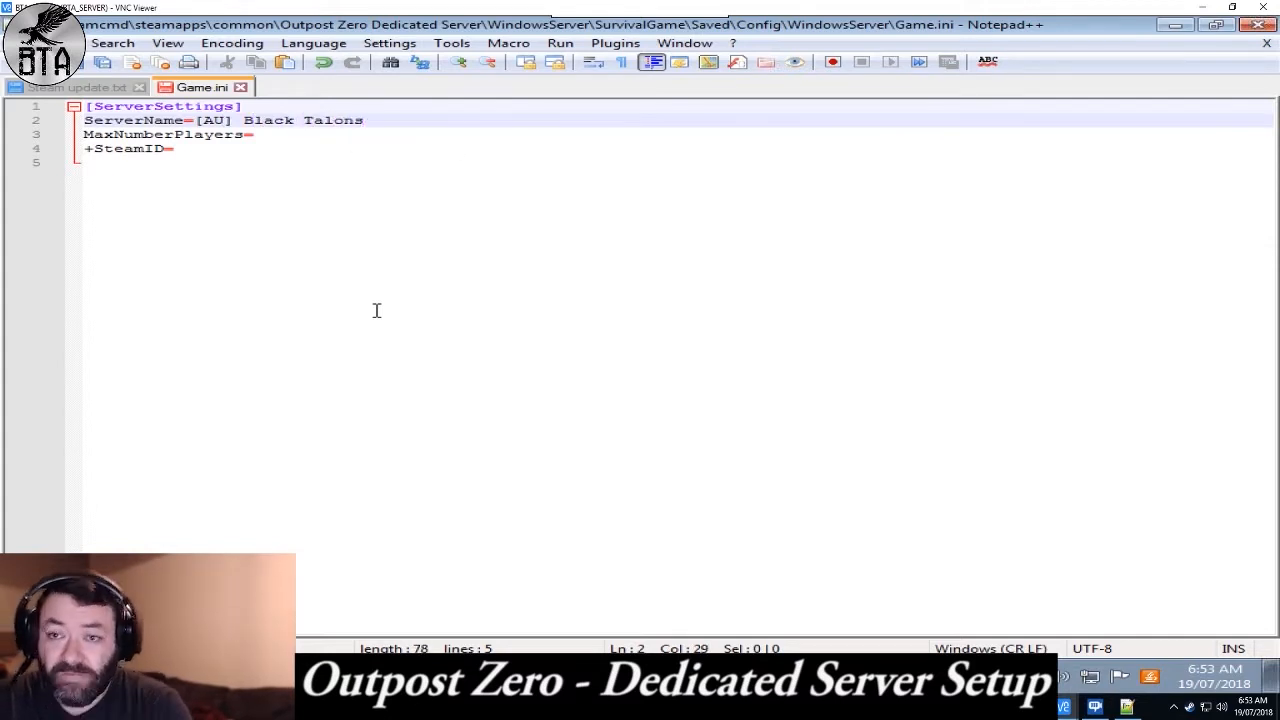
click(302, 133)
text(32)
Copy the x64 Steam ID from the local Steam update.txt, close that file, and paste the ID as the +SteamID value in Game.ini.
click(209, 149)
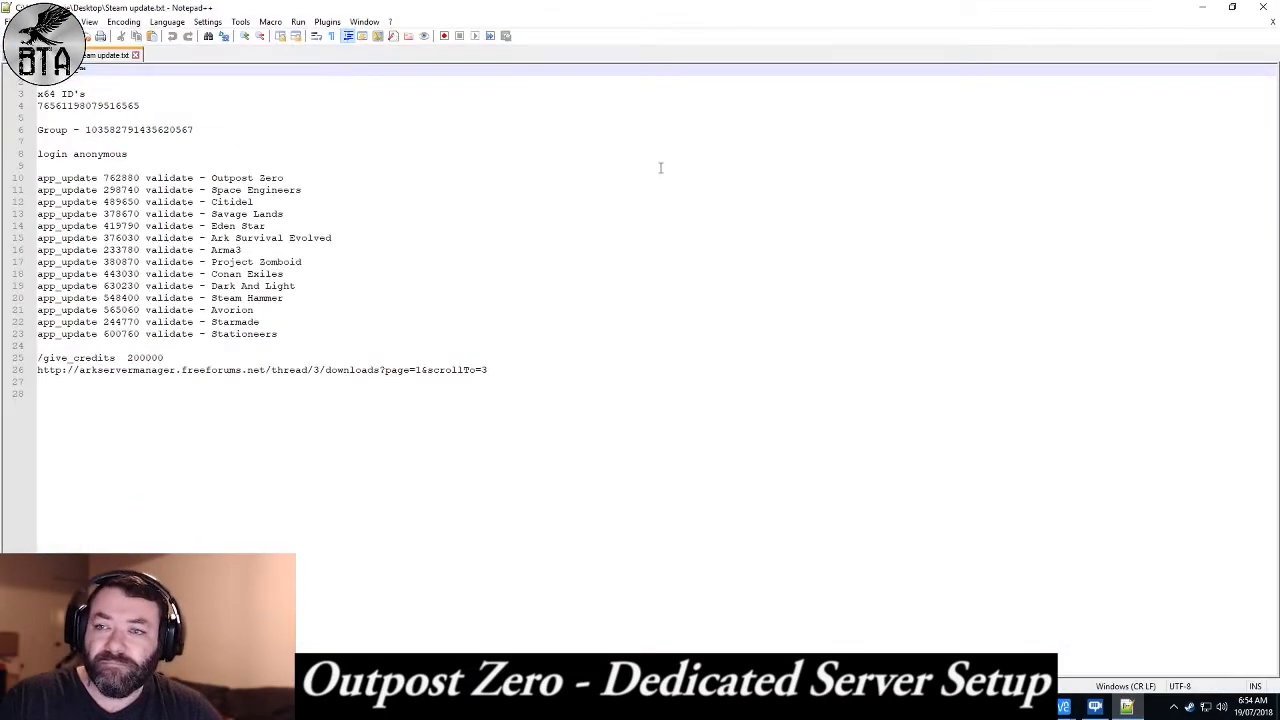
double_click(79, 107)
key(ctrl+c)
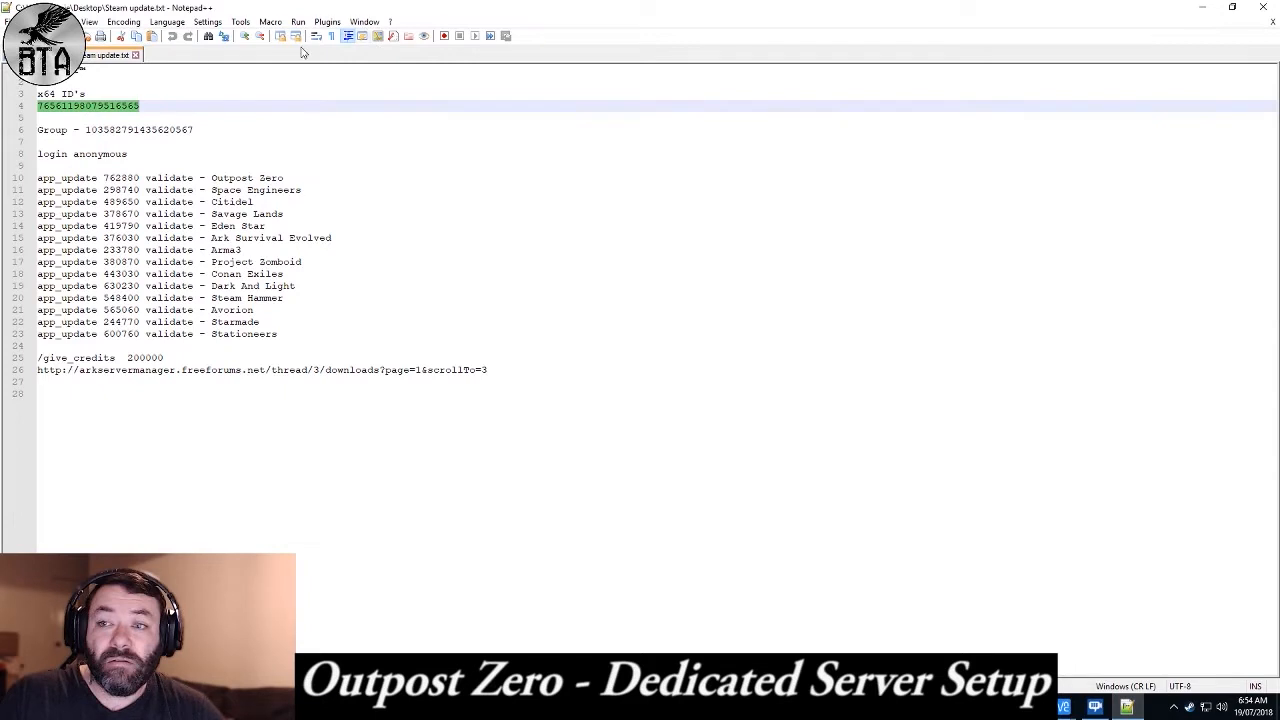
click(137, 55)
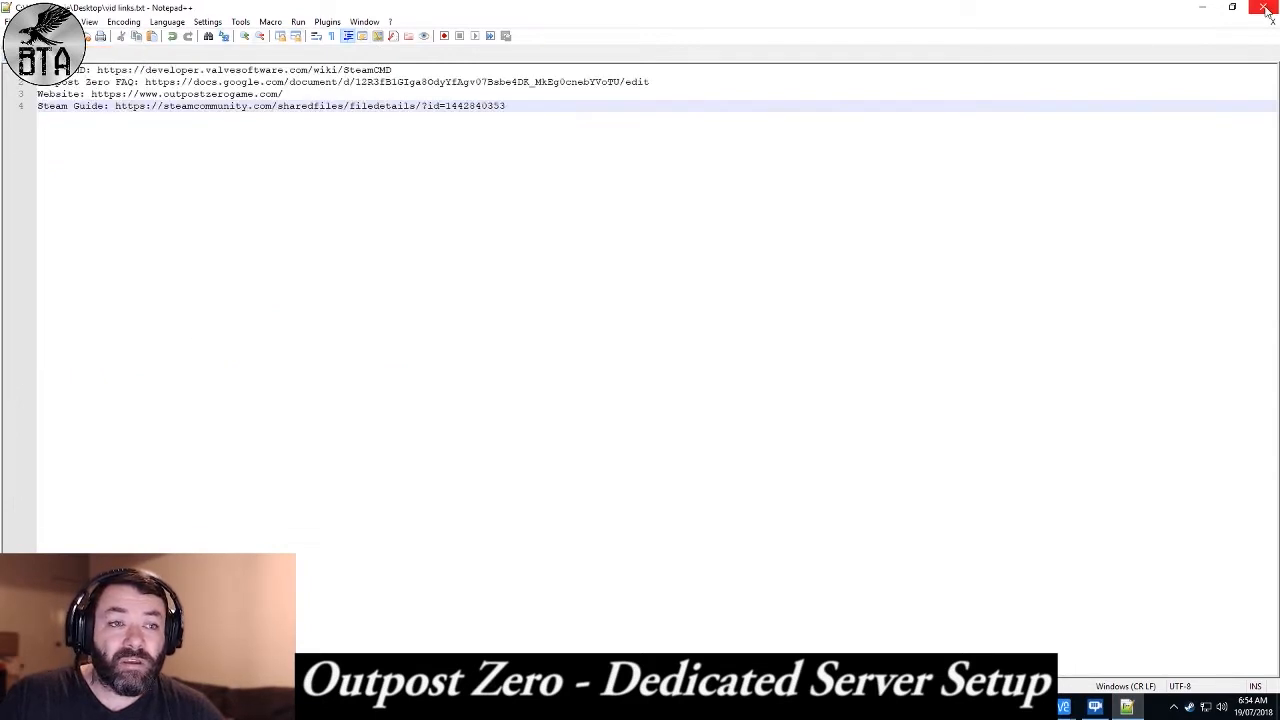
click(1202, 7)
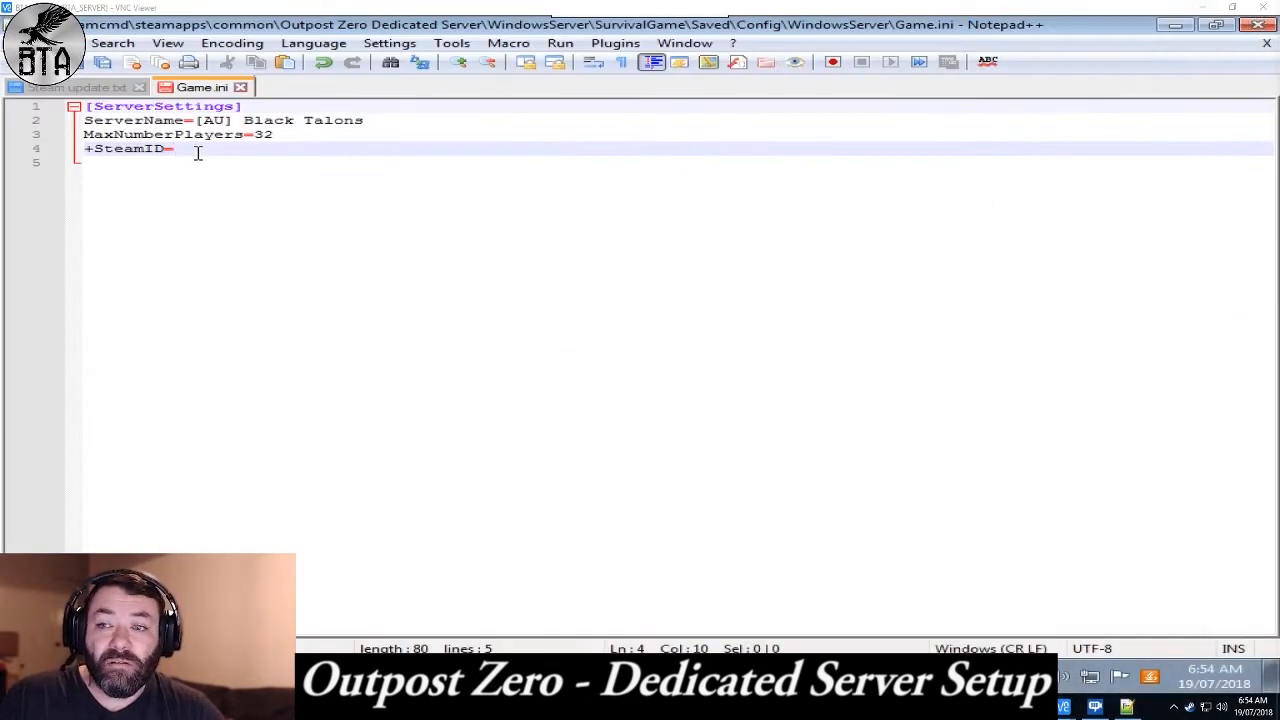
key(ctrl+v)
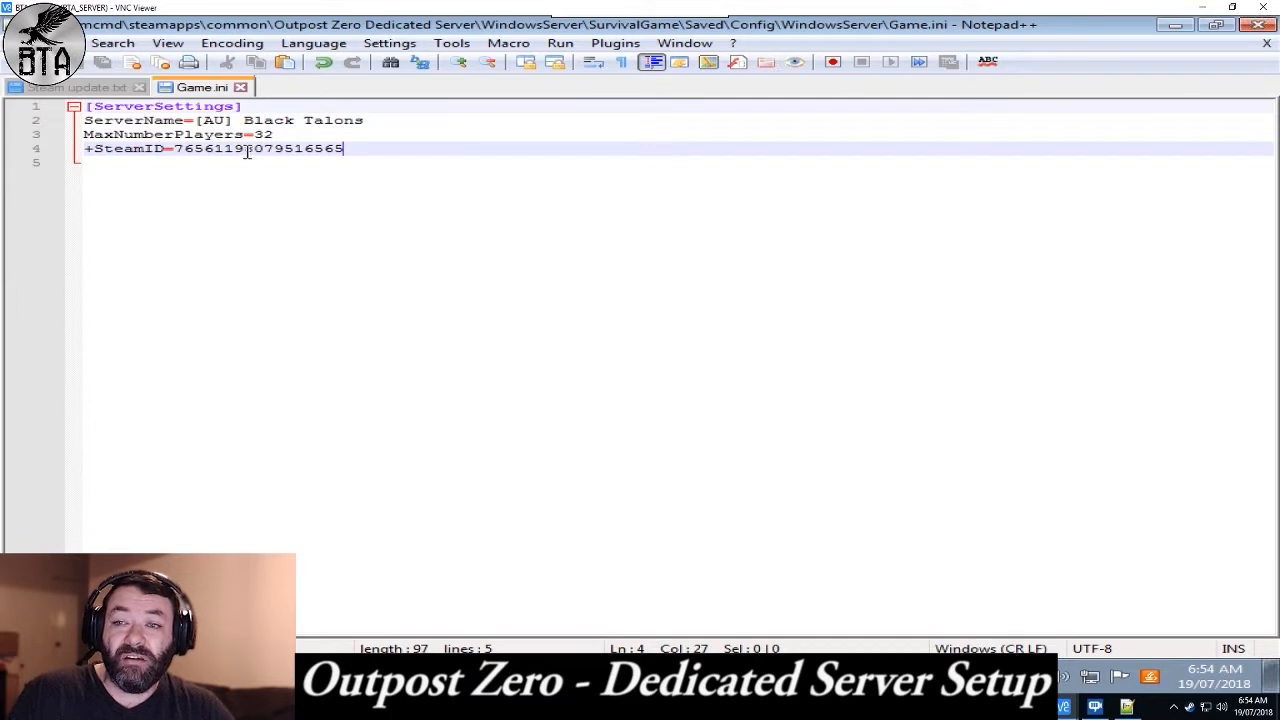
Copy the whole +SteamID line and paste it five times below the original.
click(86, 148)
drag(86, 148, 178, 153)
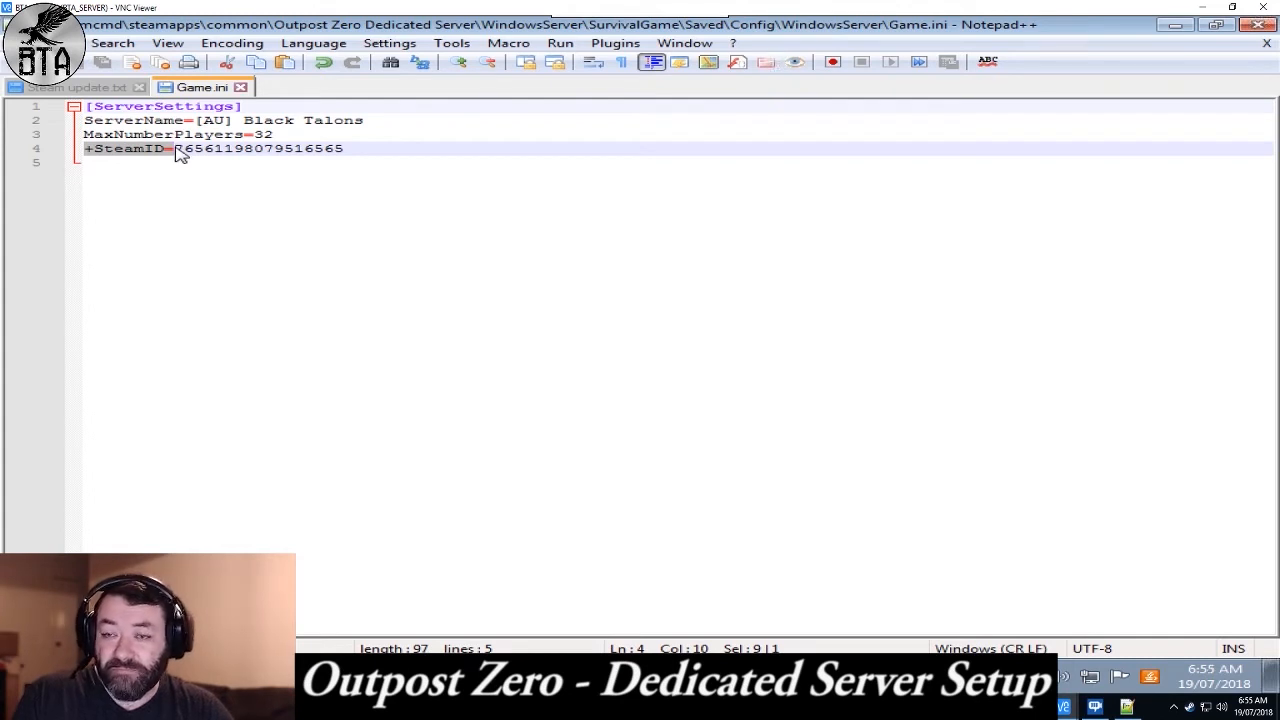
double_click(183, 150)
drag(86, 148, 275, 174)
key(ctrl+c)
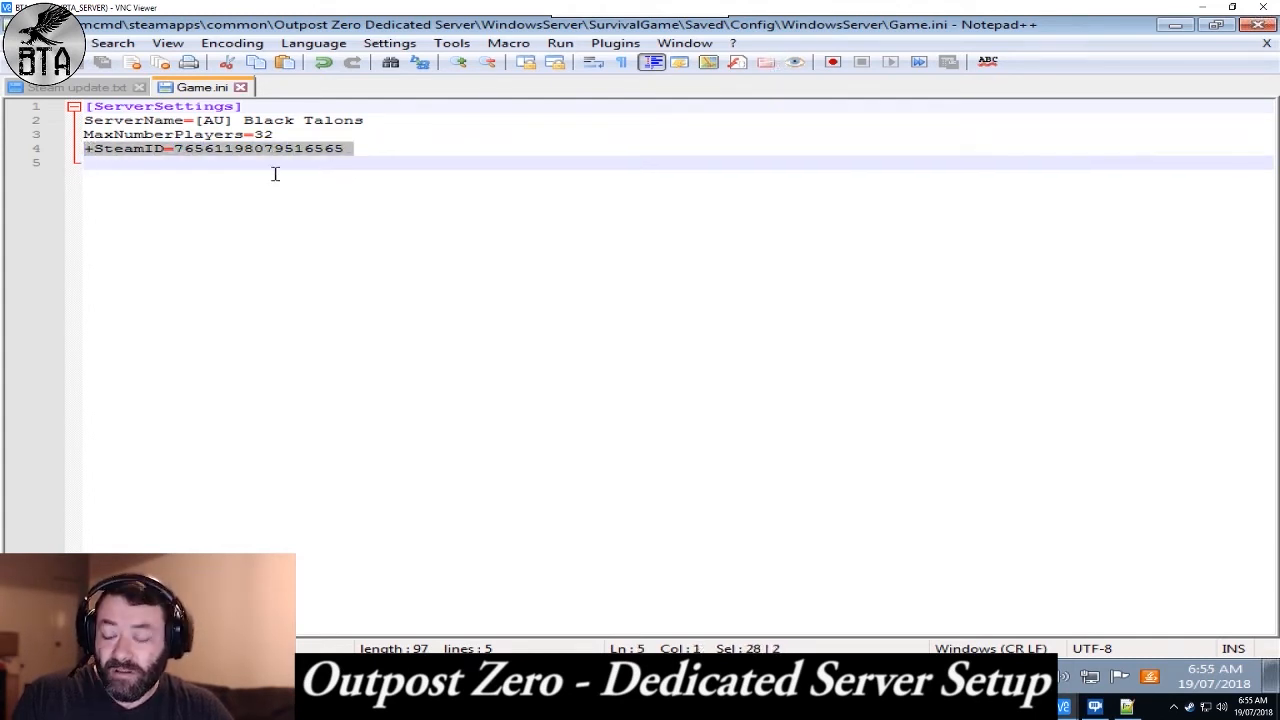
click(144, 168)
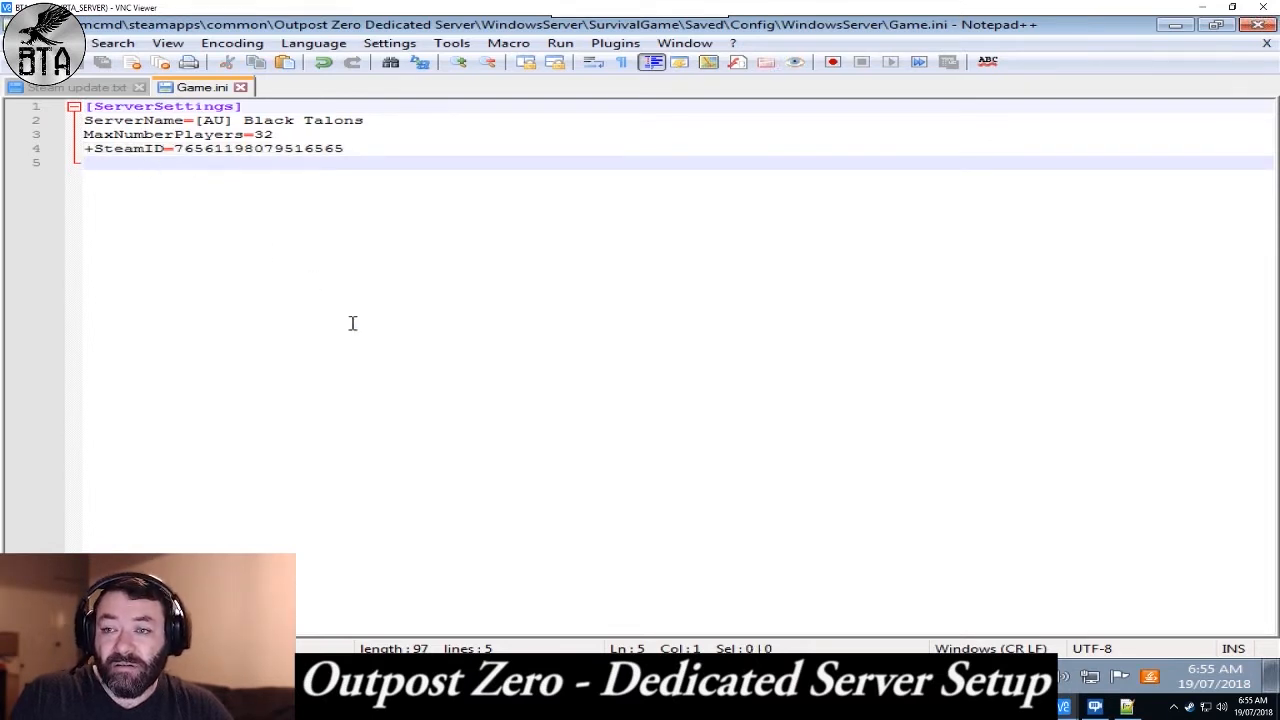
key(ctrl+v)
key(ctrl+v)
key(ctrl+v)
key(ctrl+v)
key(ctrl+v)
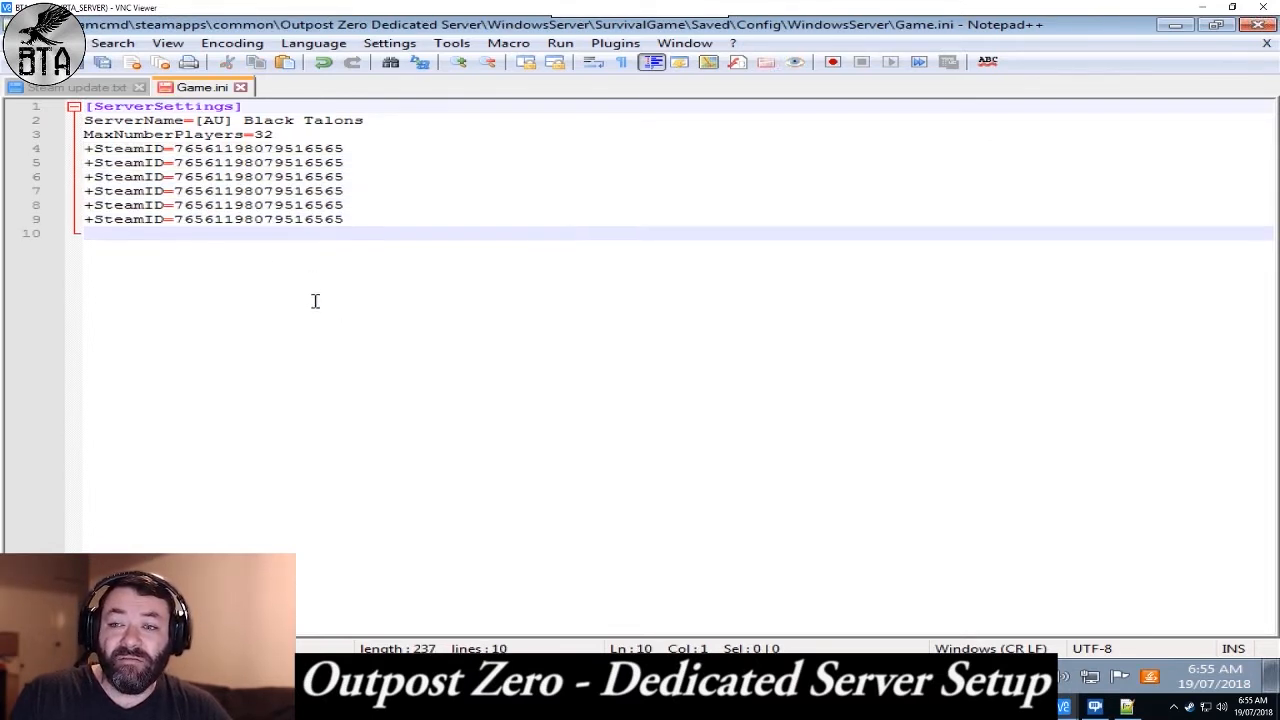
Clear the ID values from the five duplicated +SteamID lines and delete those lines, keeping only the original.
double_click(218, 165)
key(BackSpace)
double_click(215, 177)
key(BackSpace)
double_click(214, 190)
key(BackSpace)
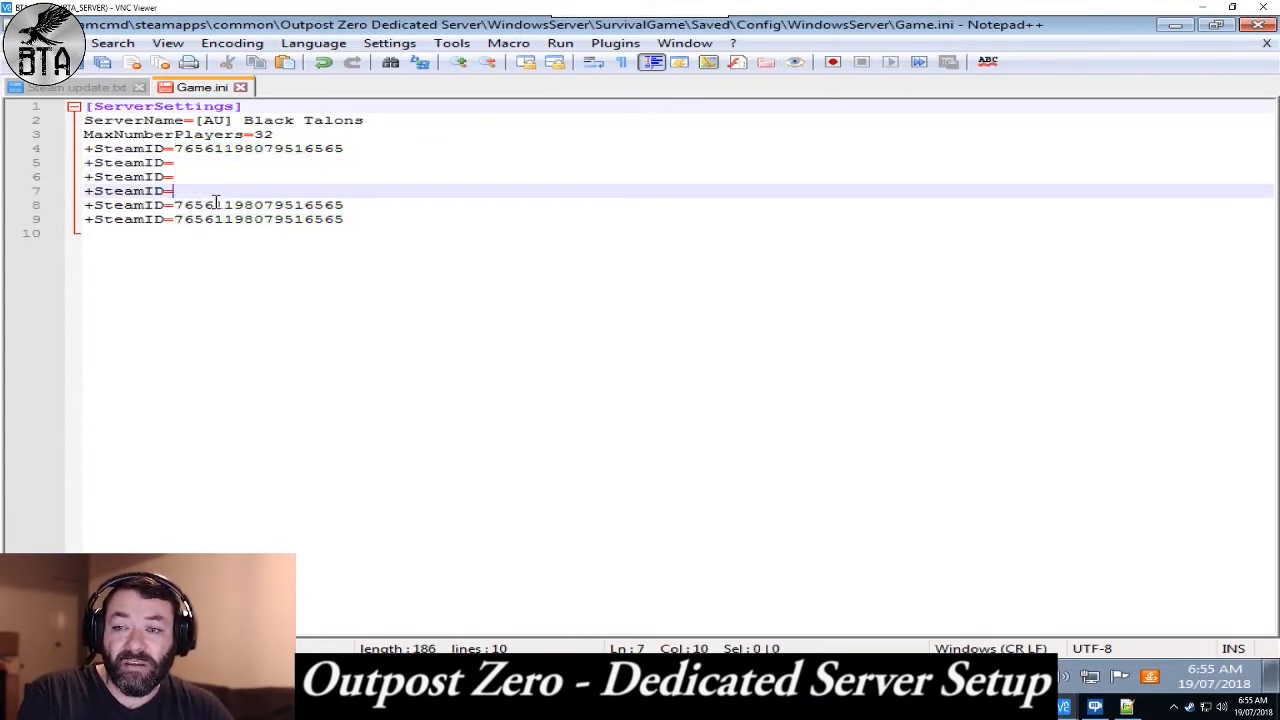
double_click(215, 204)
key(BackSpace)
double_click(208, 219)
key(BackSpace)
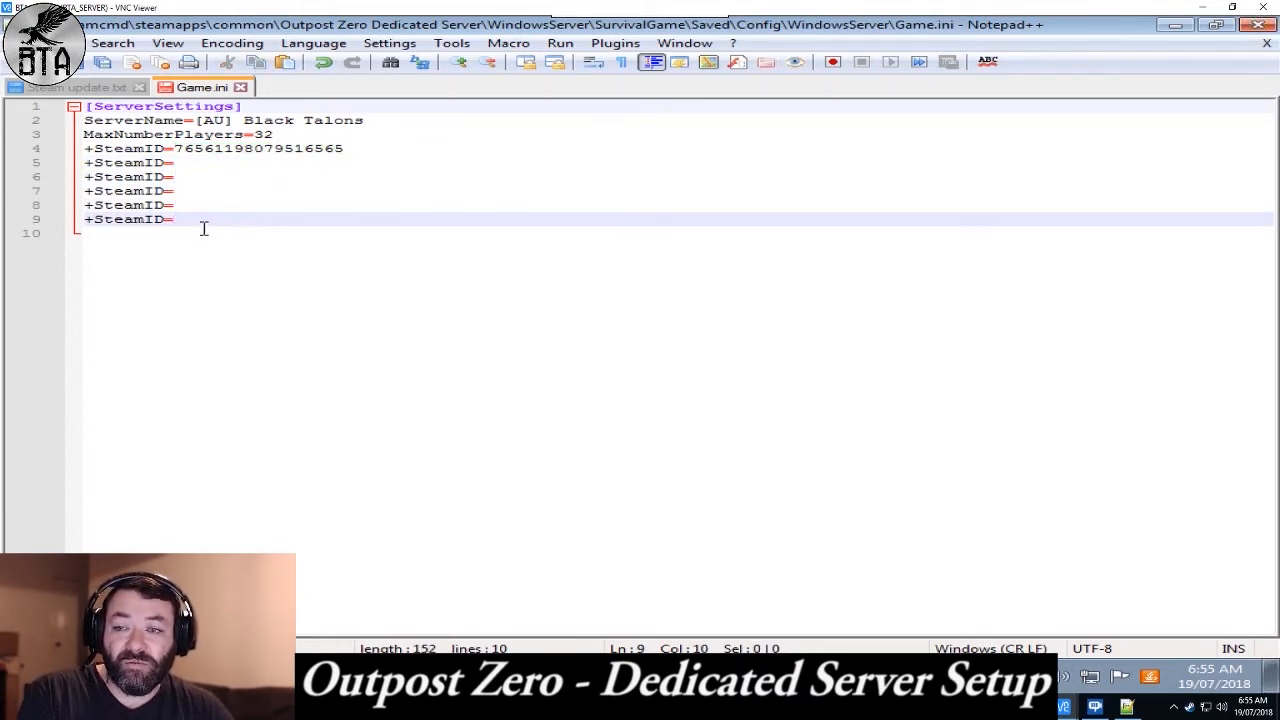
drag(104, 232, 77, 166)
key(BackSpace)
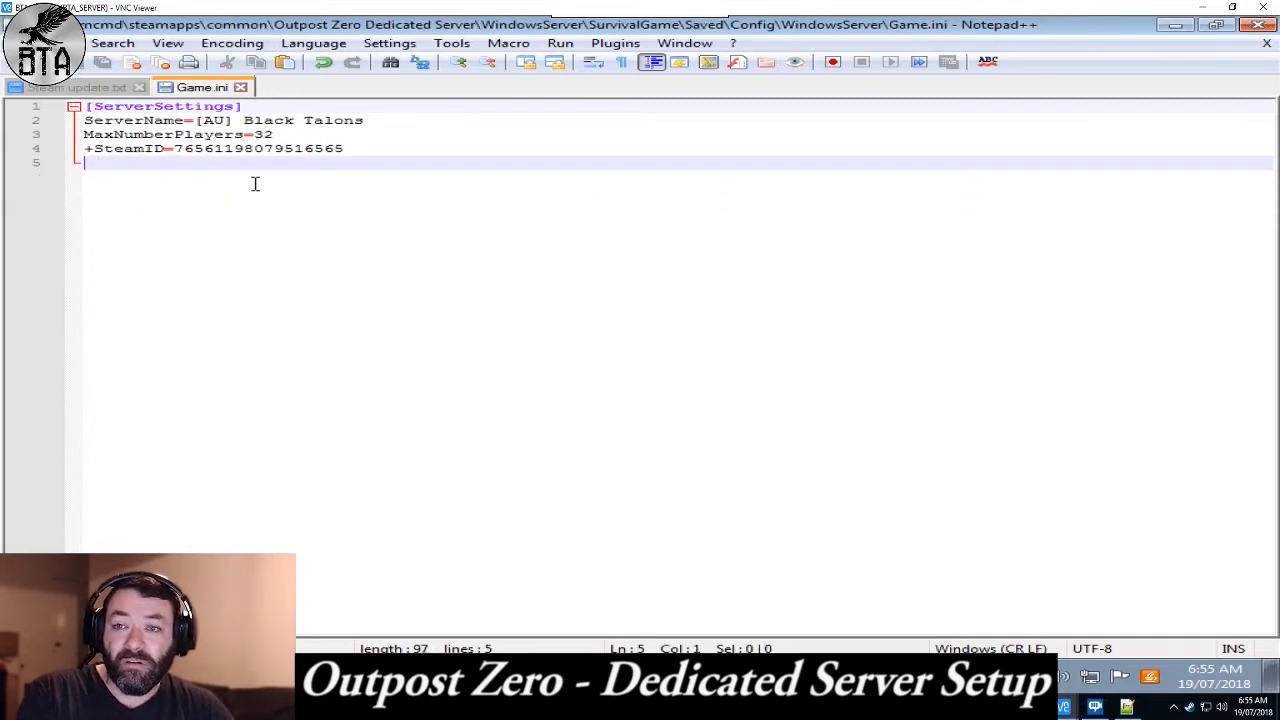
Close Game.ini and exit Notepad++ on the server.
click(241, 88)
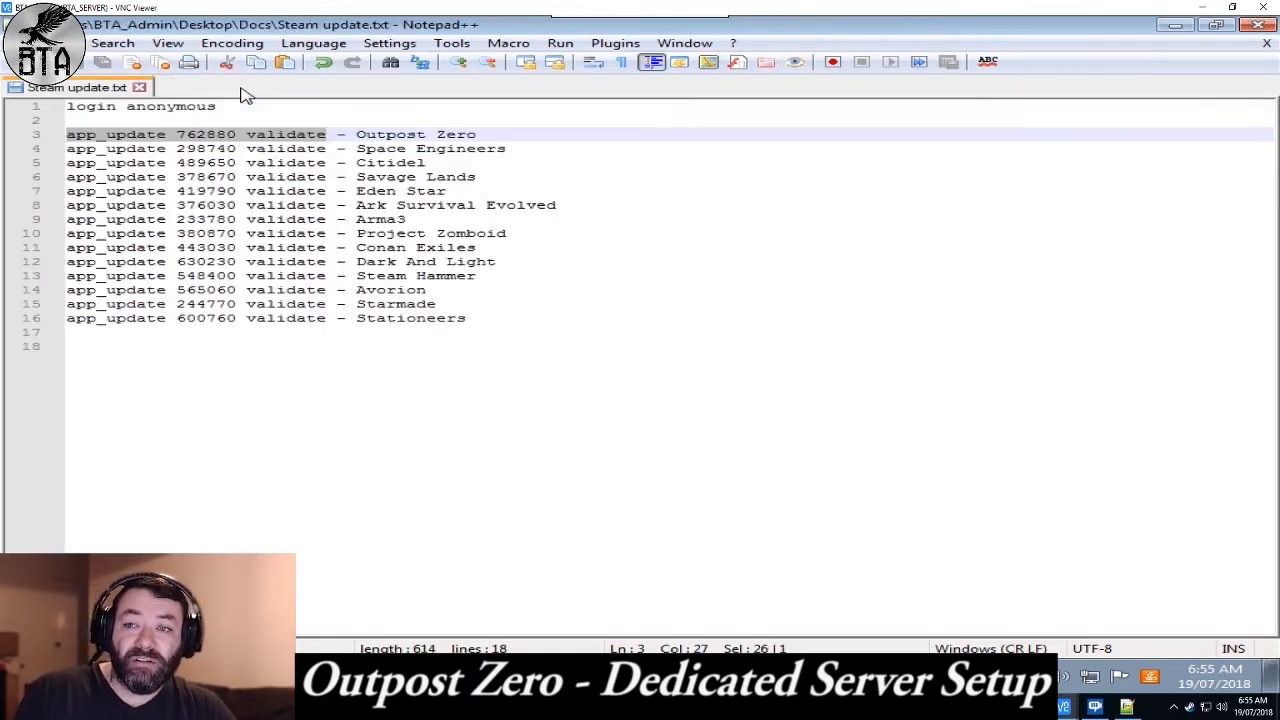
click(1252, 28)
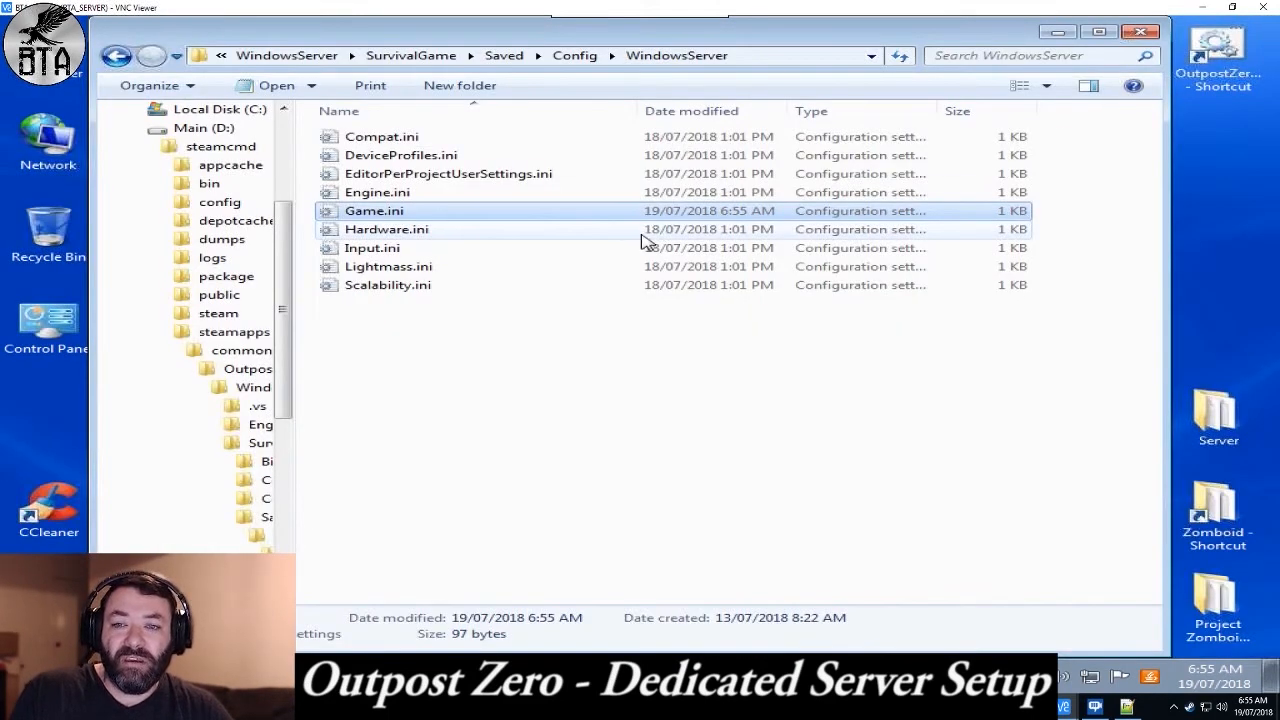
Examine the SaveGames and Logs folders inside Saved, and return to the SurvivalGame folder.
click(584, 57)
click(514, 55)
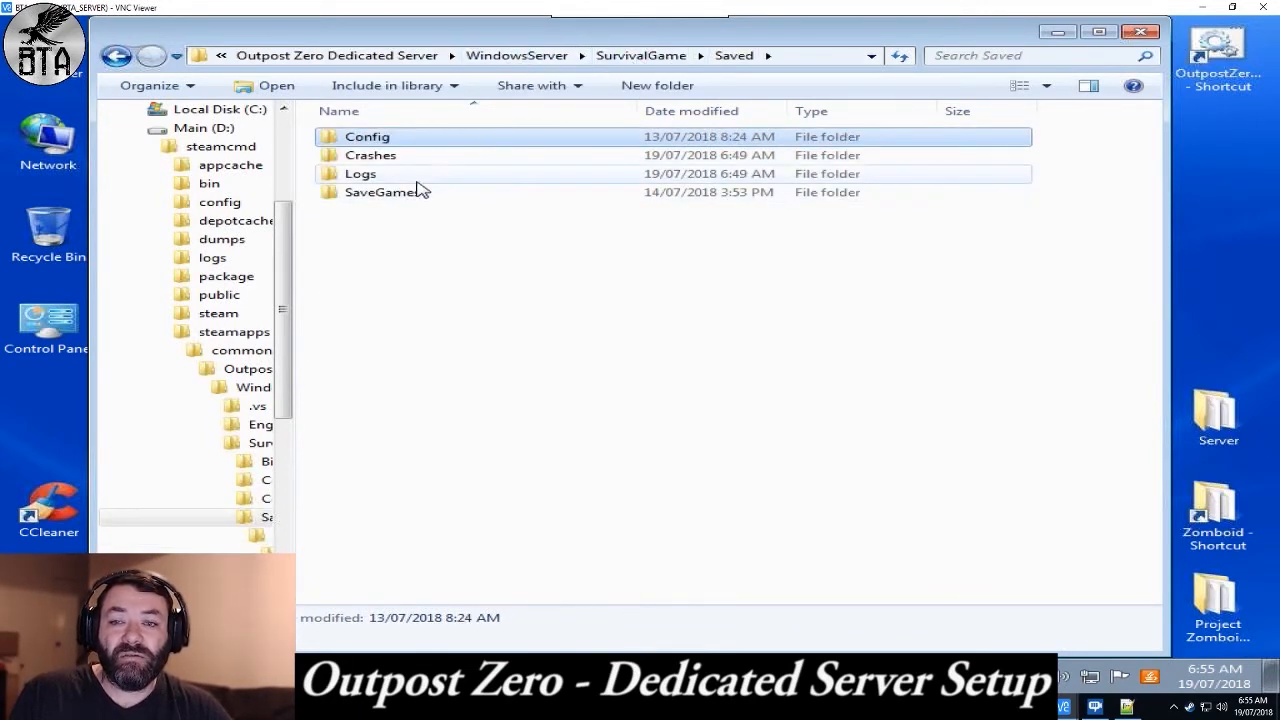
double_click(368, 198)
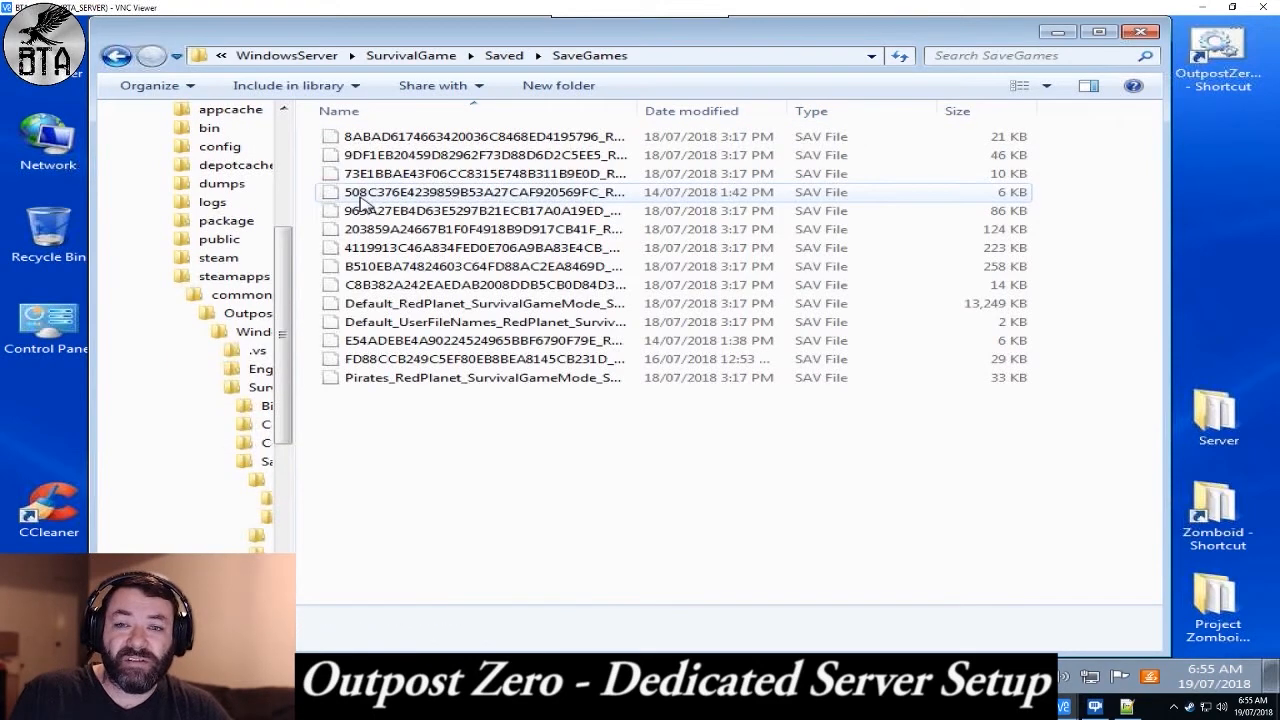
click(412, 60)
double_click(390, 194)
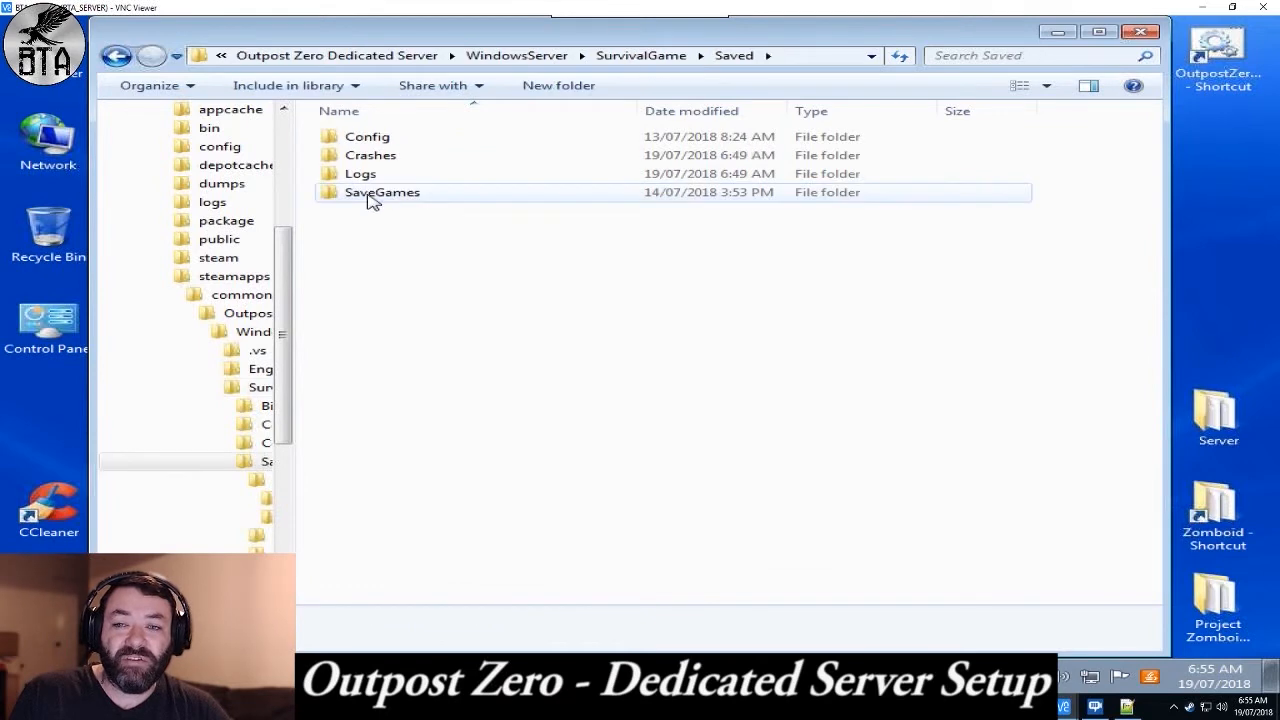
double_click(371, 198)
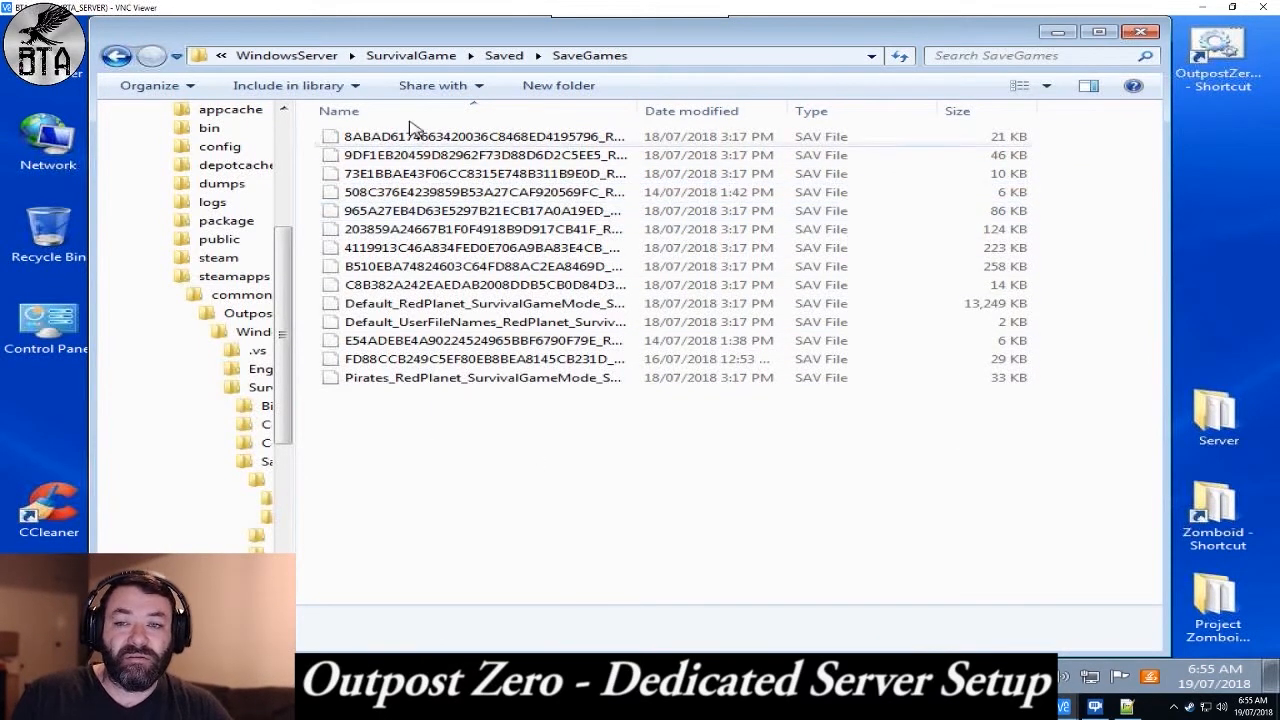
click(525, 53)
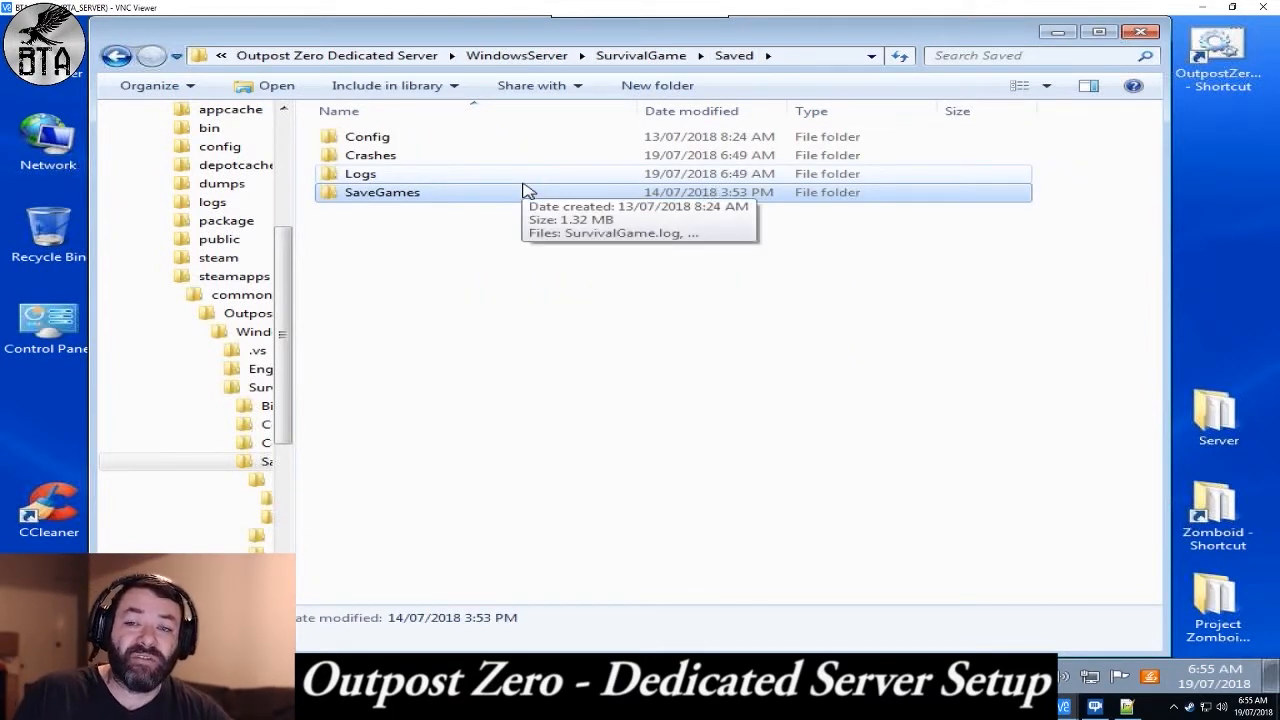
double_click(388, 176)
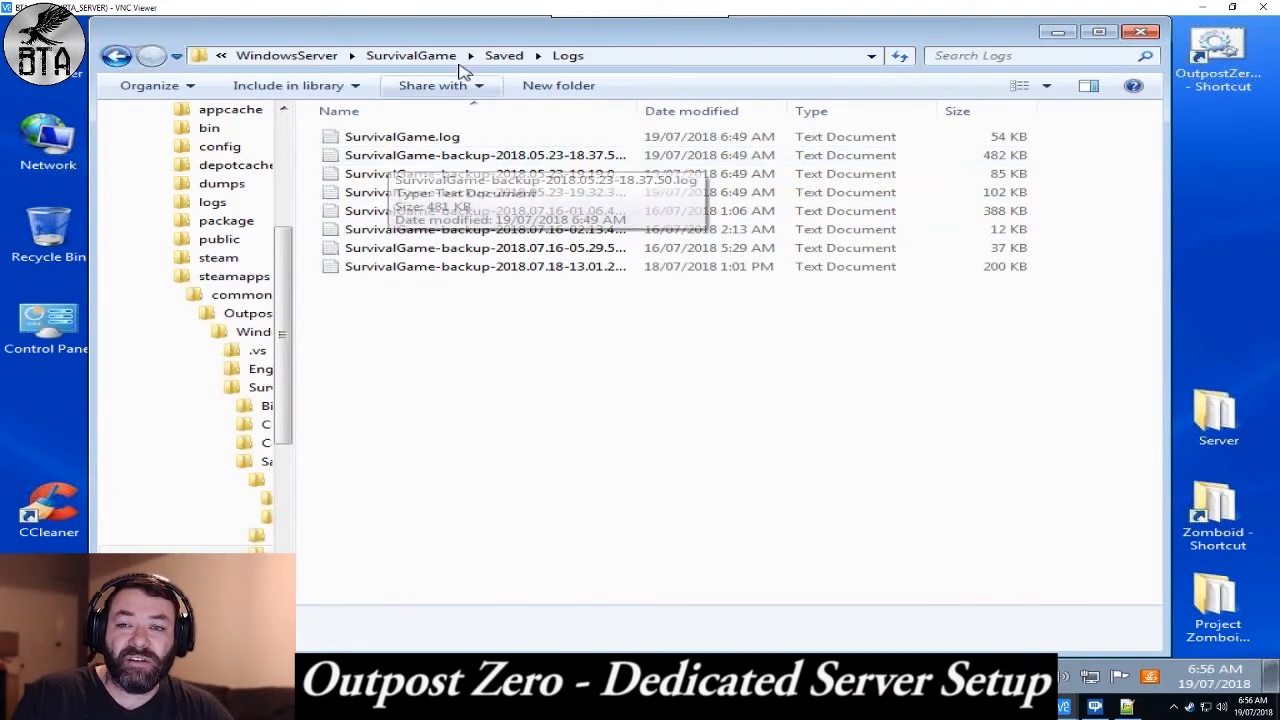
click(410, 55)
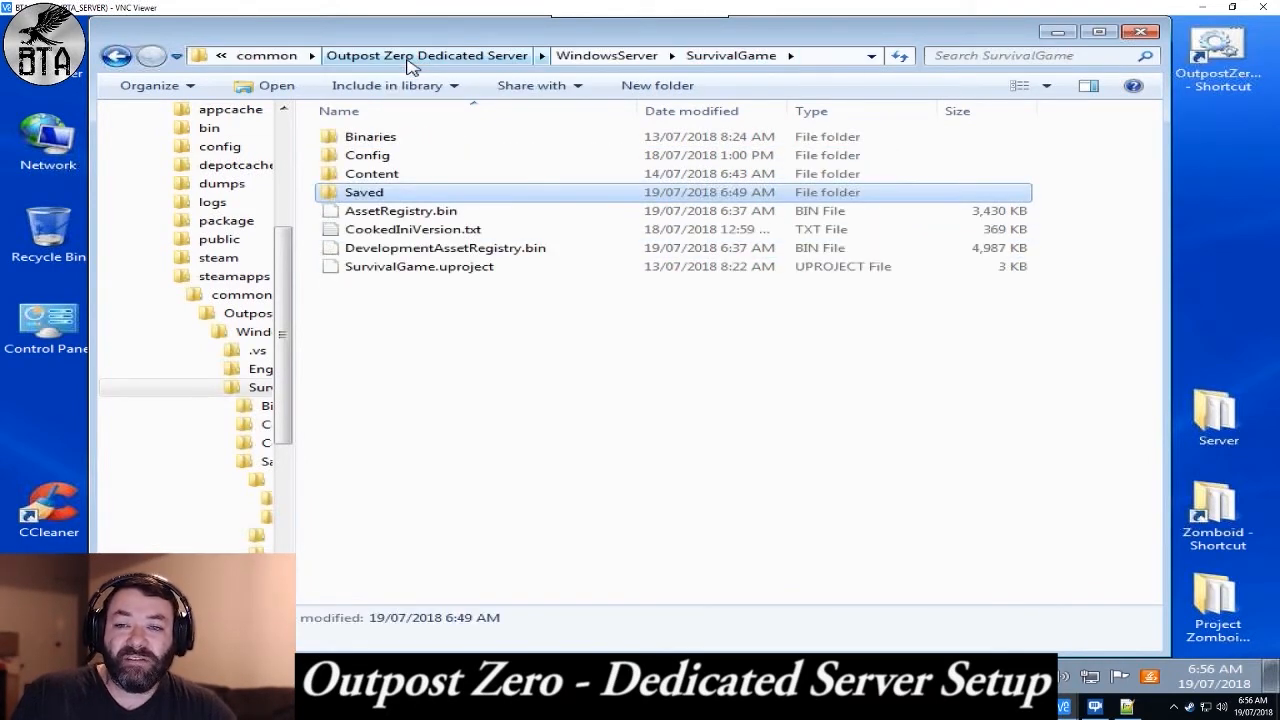
Close the folder window and launch the server with the OutpostZeroServer.bat shortcut on the desktop.
click(1138, 33)
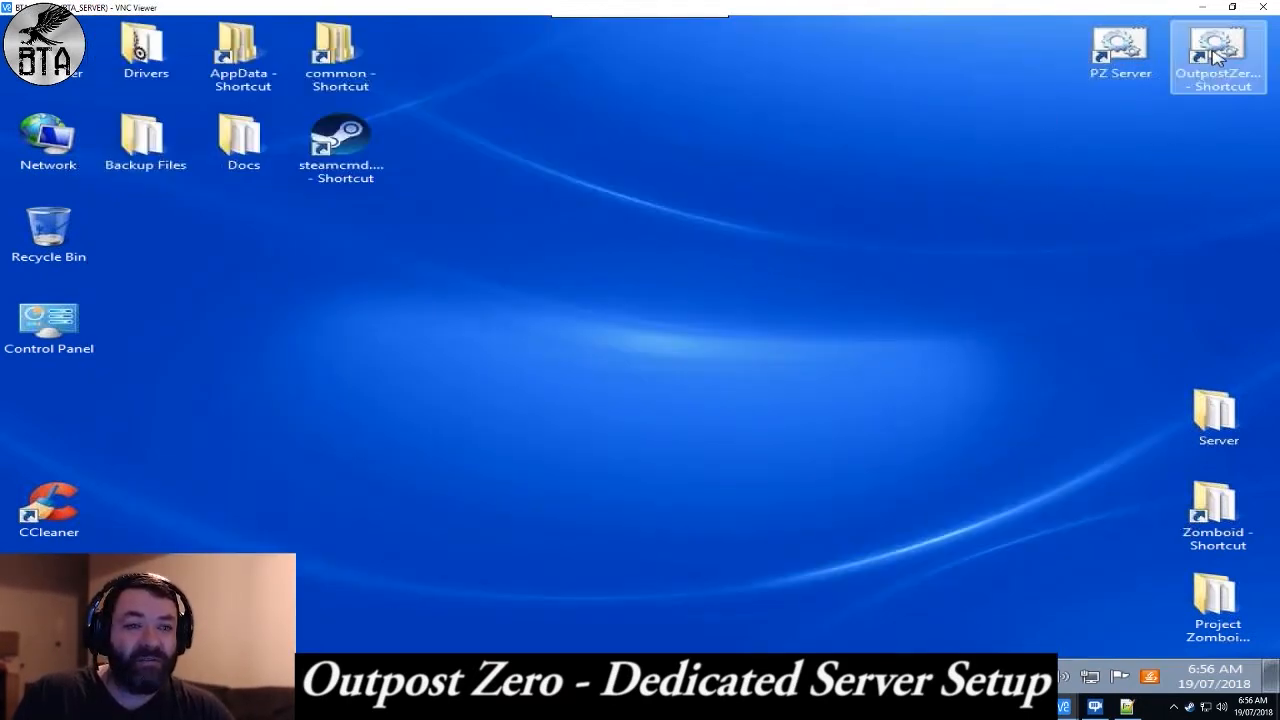
double_click(1216, 53)
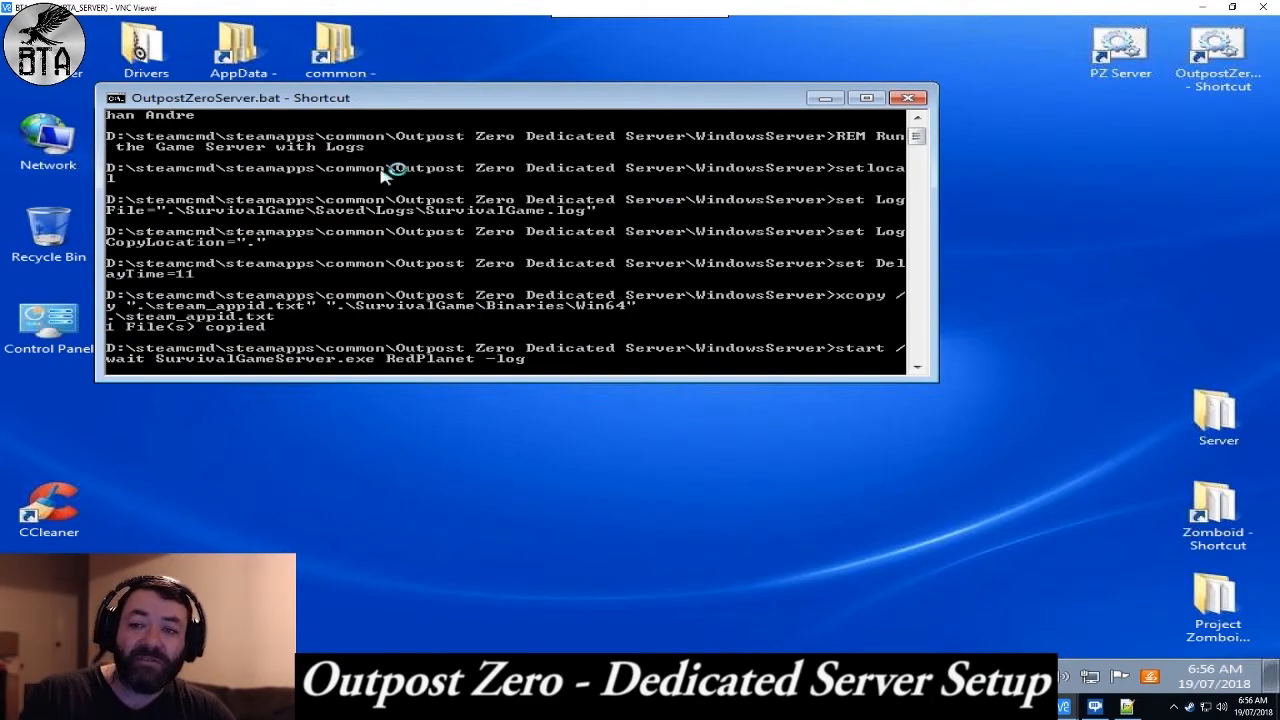
Minimize the OutpostZeroServer.bat console and move the server log window clear of the upper desktop icons.
click(400, 97)
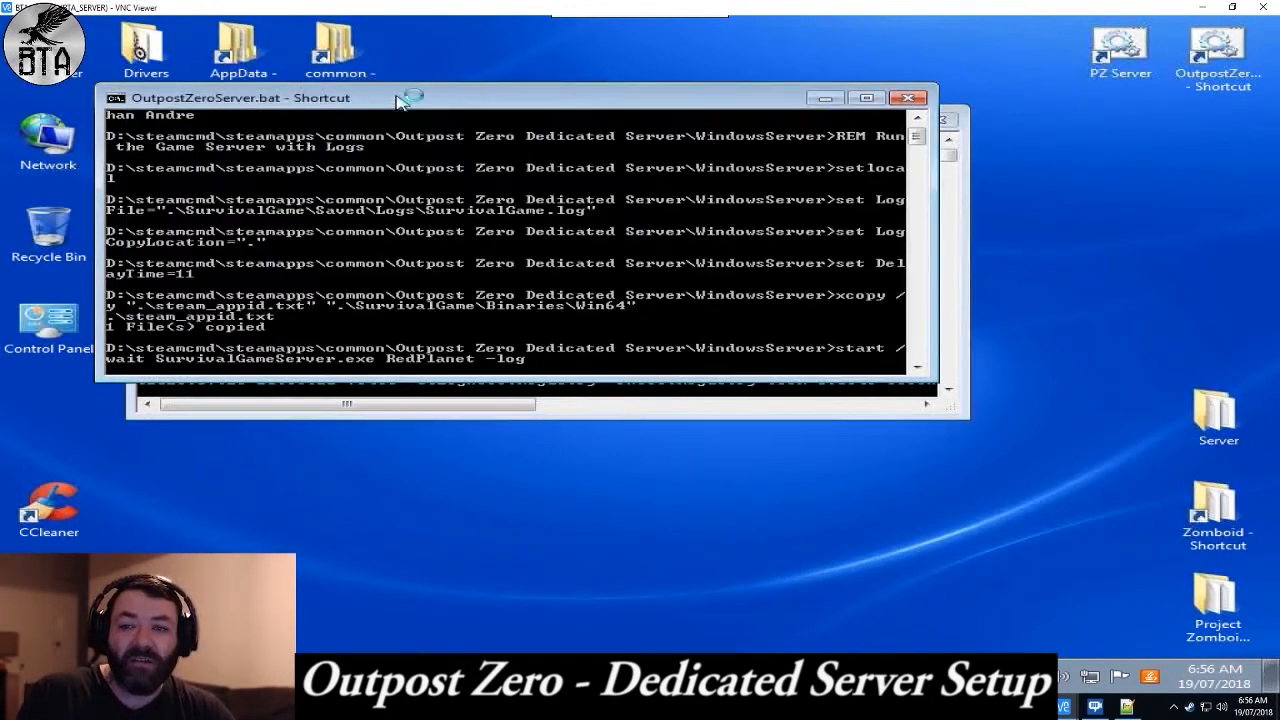
click(825, 98)
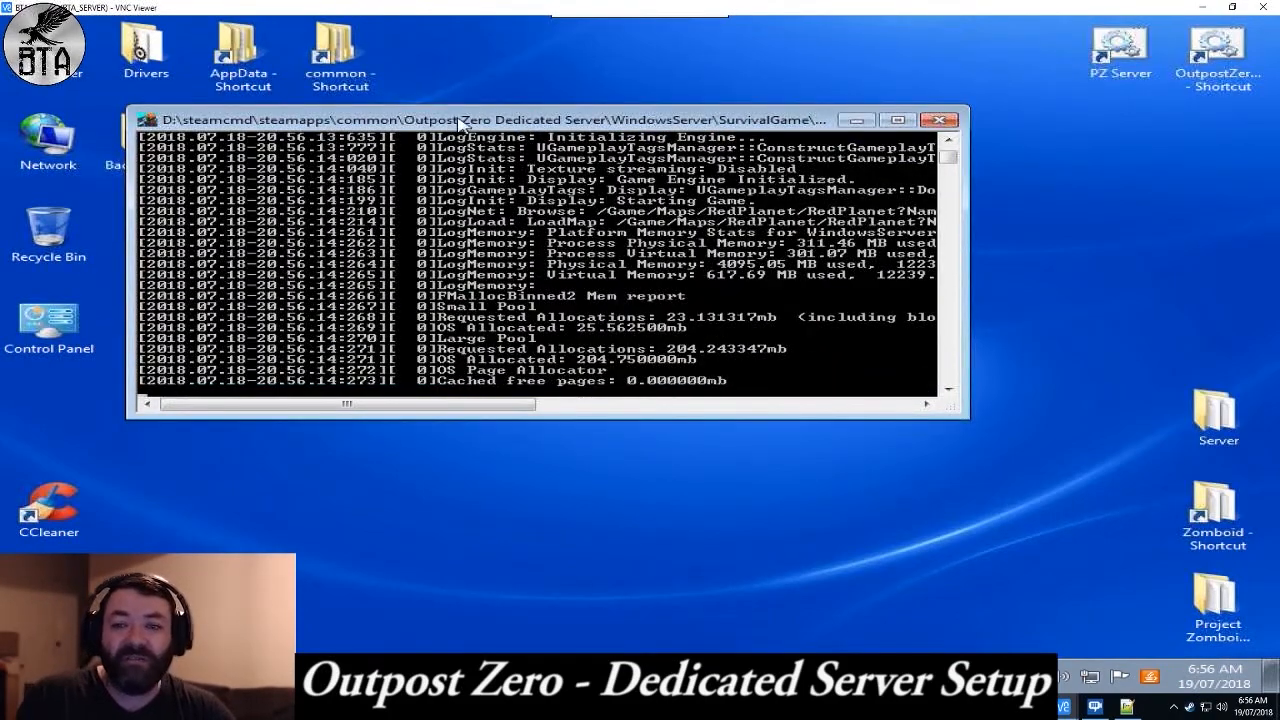
drag(460, 120, 336, 356)
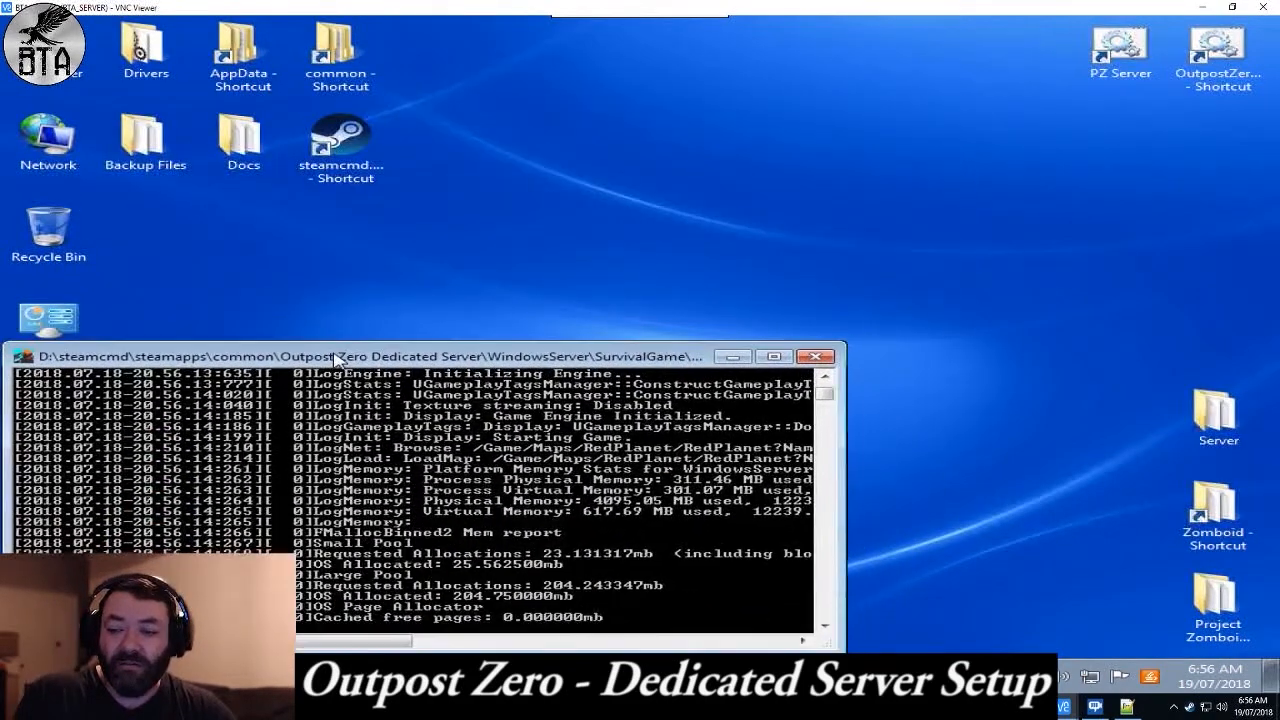
Widen the server log window to show more of each log line.
drag(842, 479, 1205, 480)
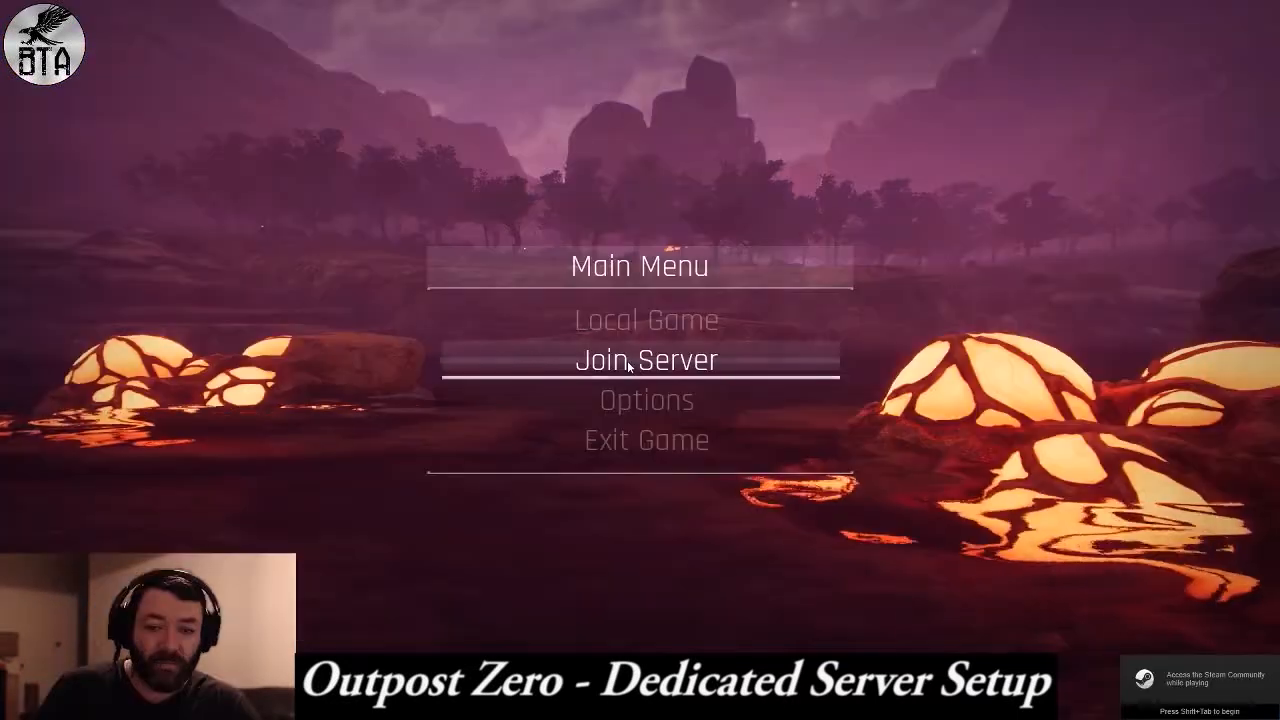
Switch to the Outpost Zero game, open the list of joinable servers, and find and select the [AU] Black Talons server.
click(627, 361)
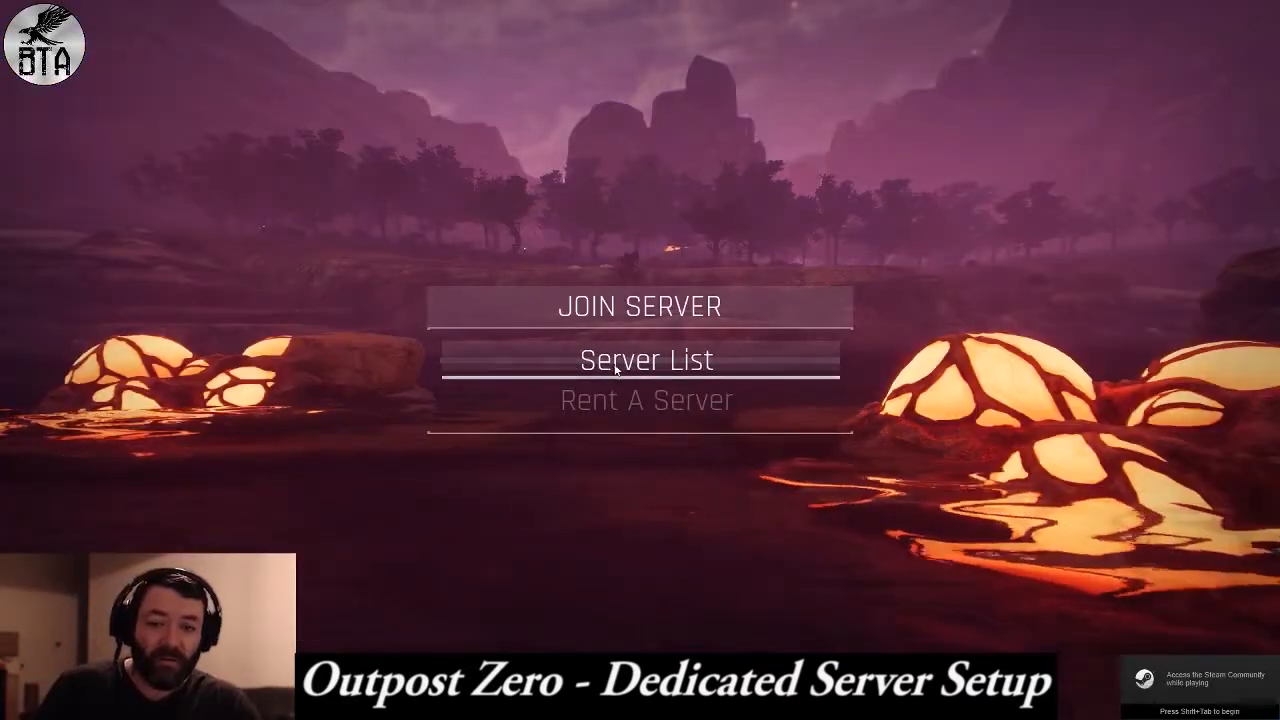
click(619, 362)
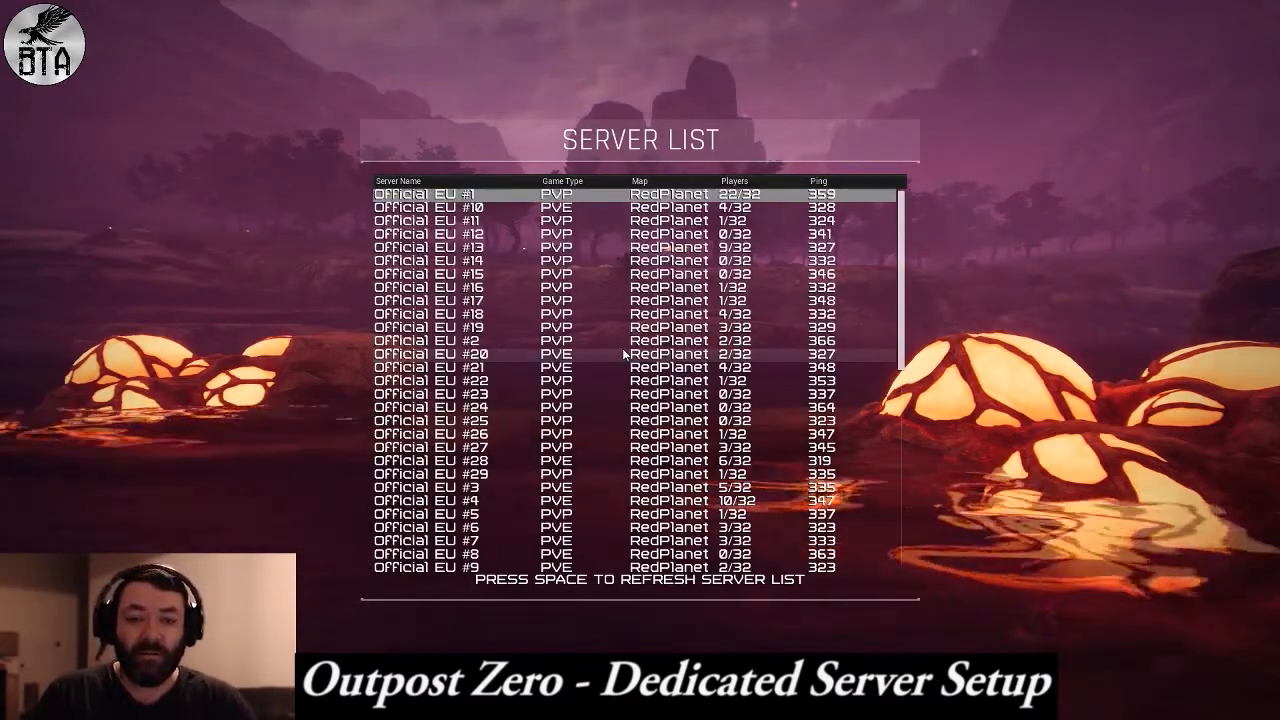
click(425, 489)
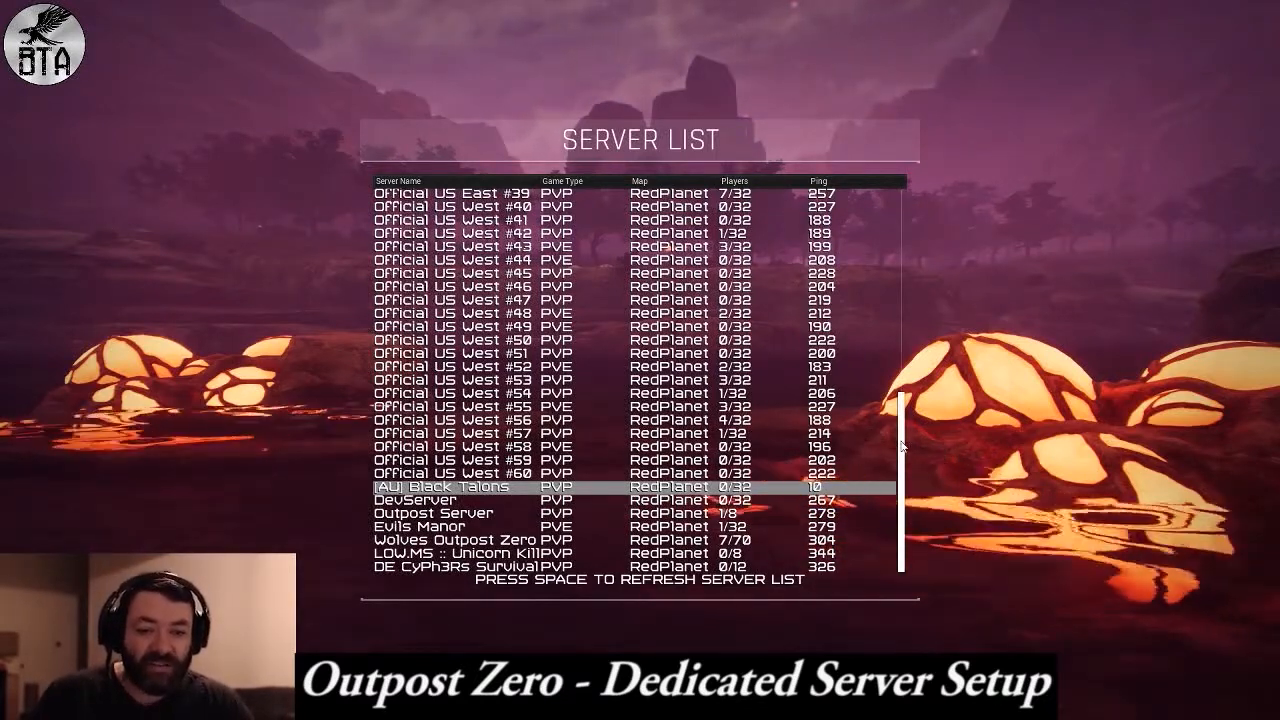
drag(903, 455, 897, 484)
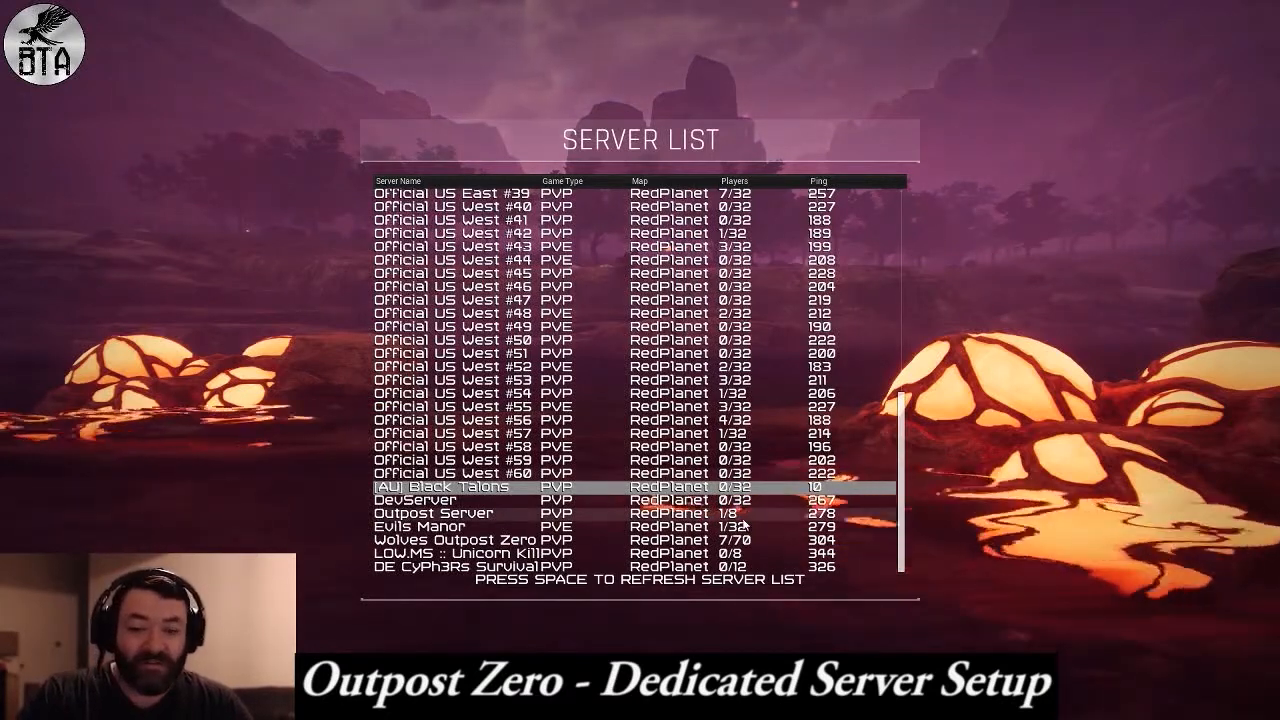
Leave the server list, return to the main menu, and exit the game.
key(Escape)
key(Escape)
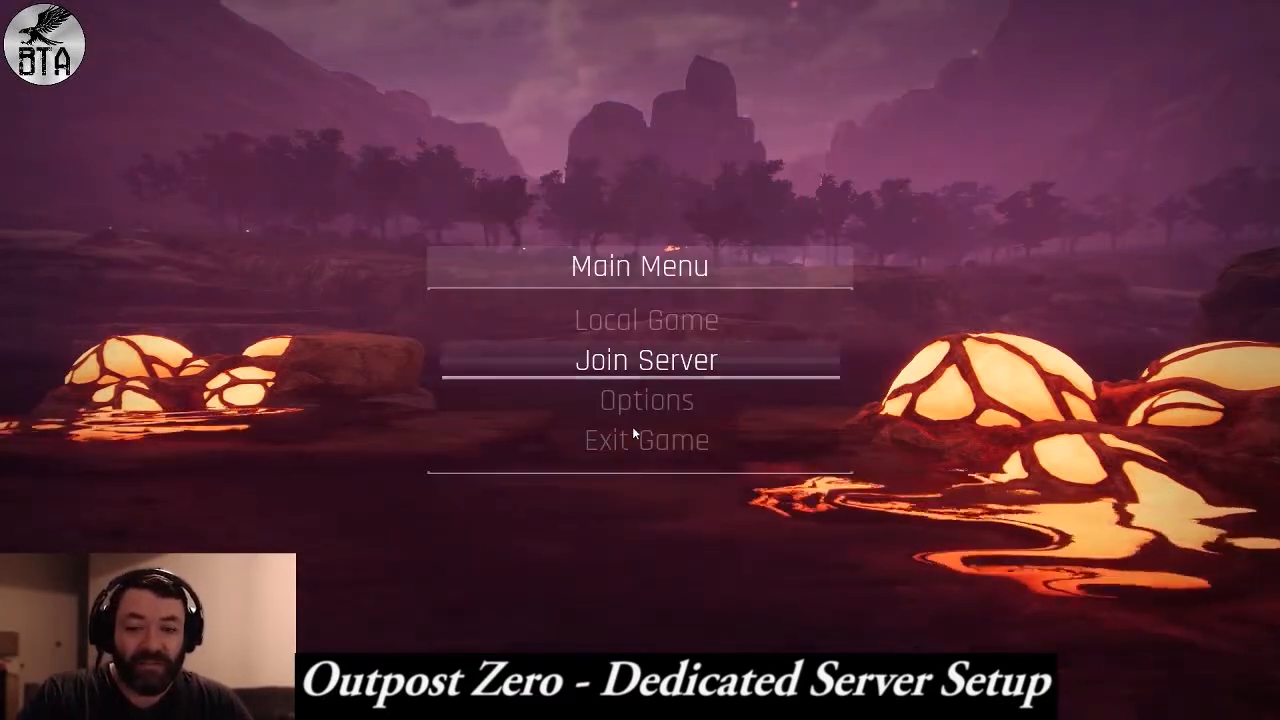
click(616, 445)
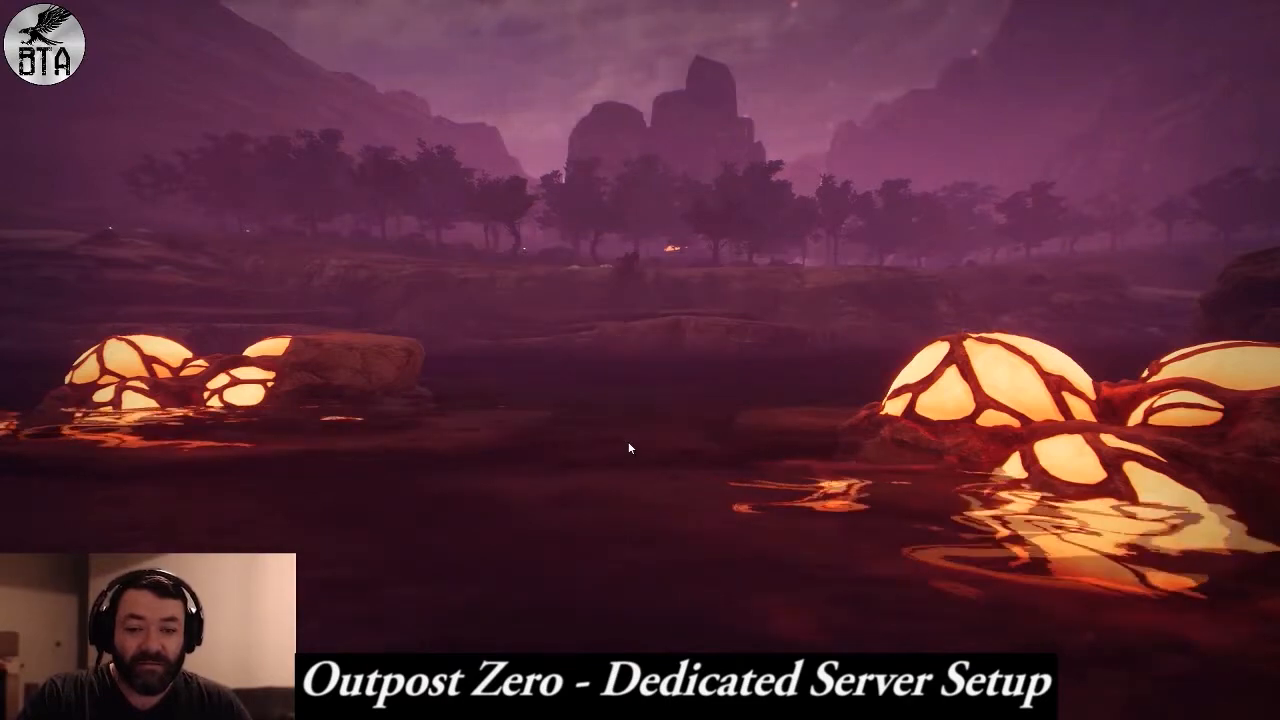